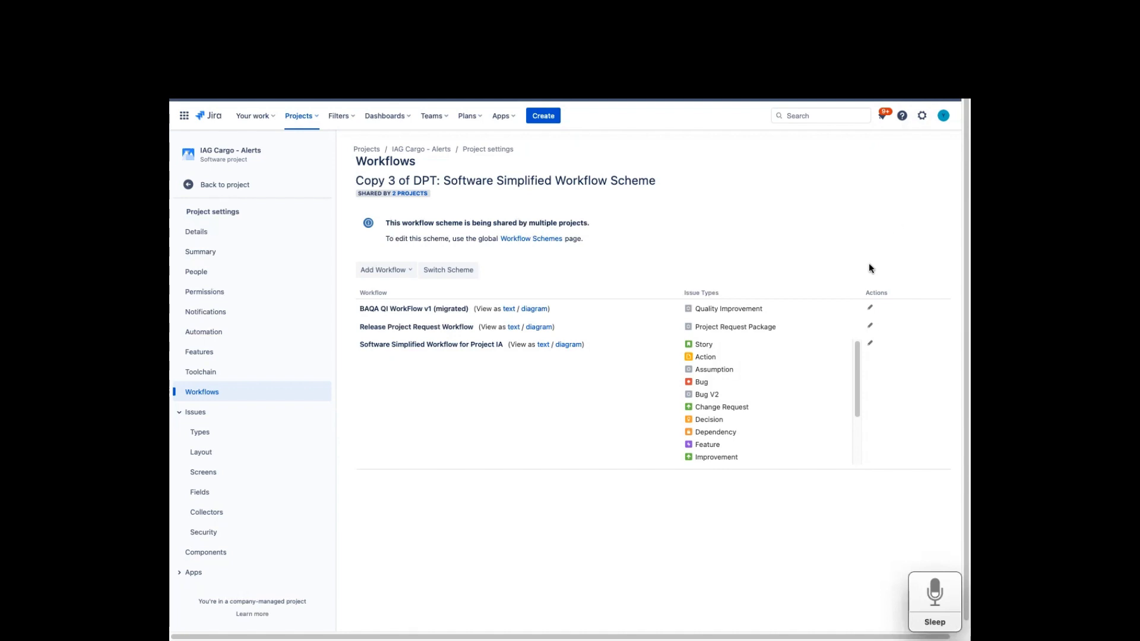
- Open the project's Screens settings and expand the DPT: Software Development Bug Screen Scheme to view its screens
{"action": "left_click", "coordinate": [215, 472]}
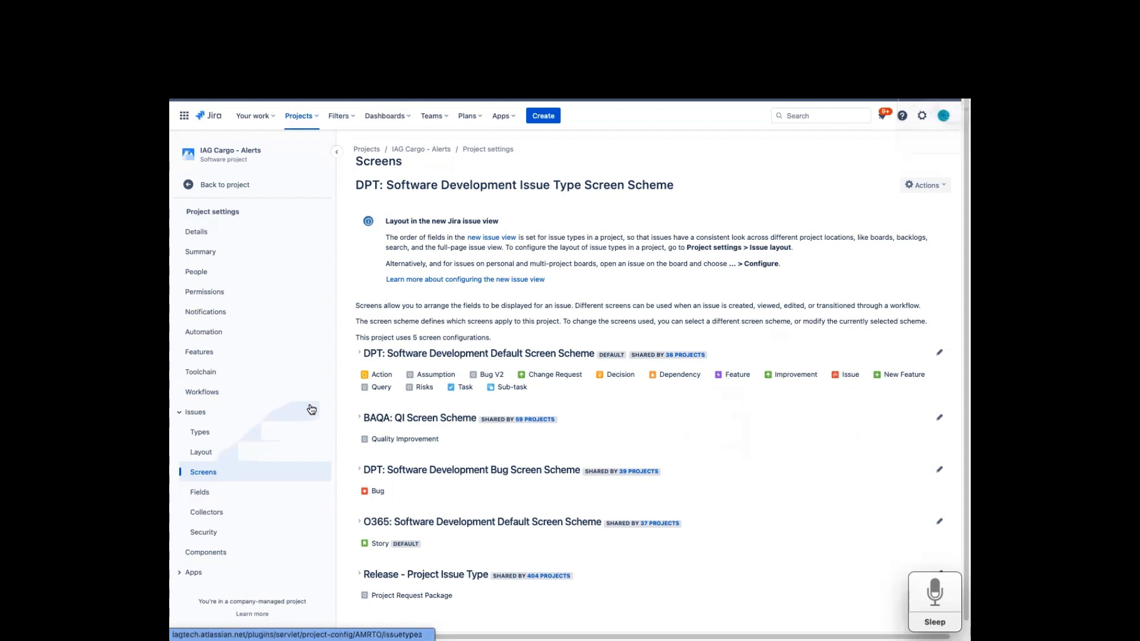
{"action": "left_click", "coordinate": [360, 471]}
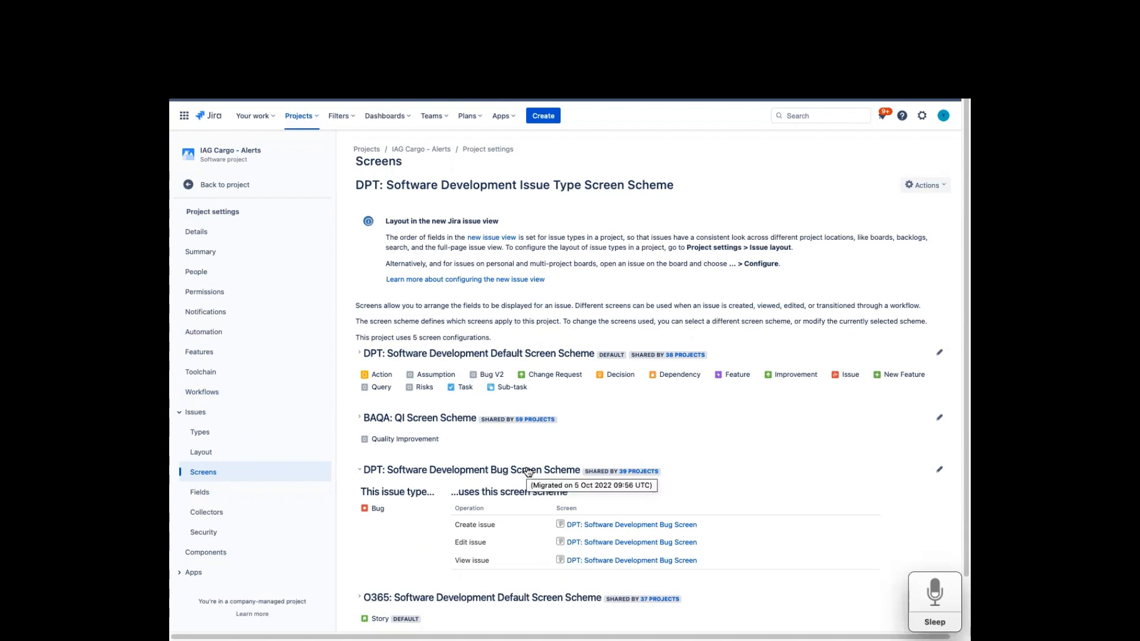
{"action": "scroll", "coordinate": [458, 453], "scroll_direction": "down", "scroll_amount": 1}
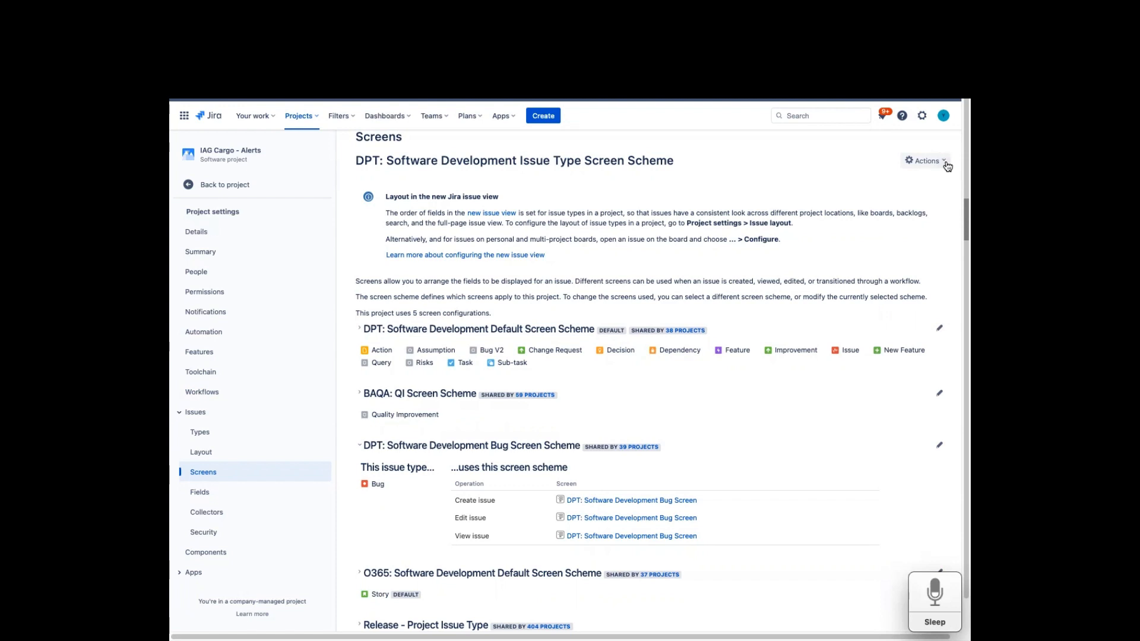
- Open the global Jira Issues settings in a new browser tab, keeping the project's Screens page open
{"action": "left_click", "coordinate": [922, 119]}
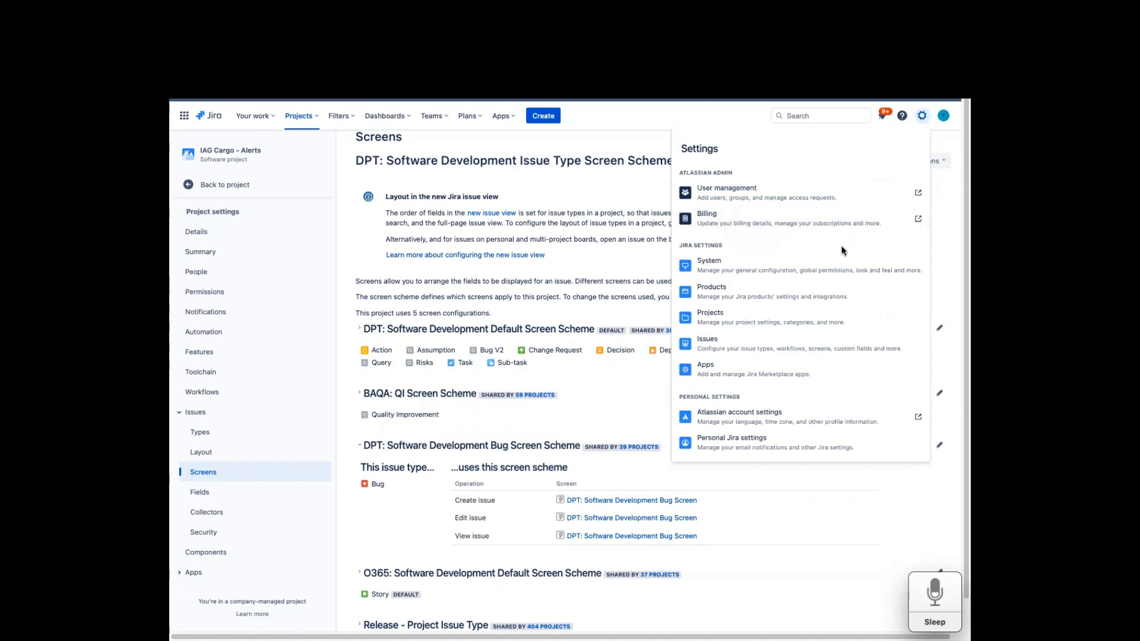
{"action": "right_click", "coordinate": [772, 347]}
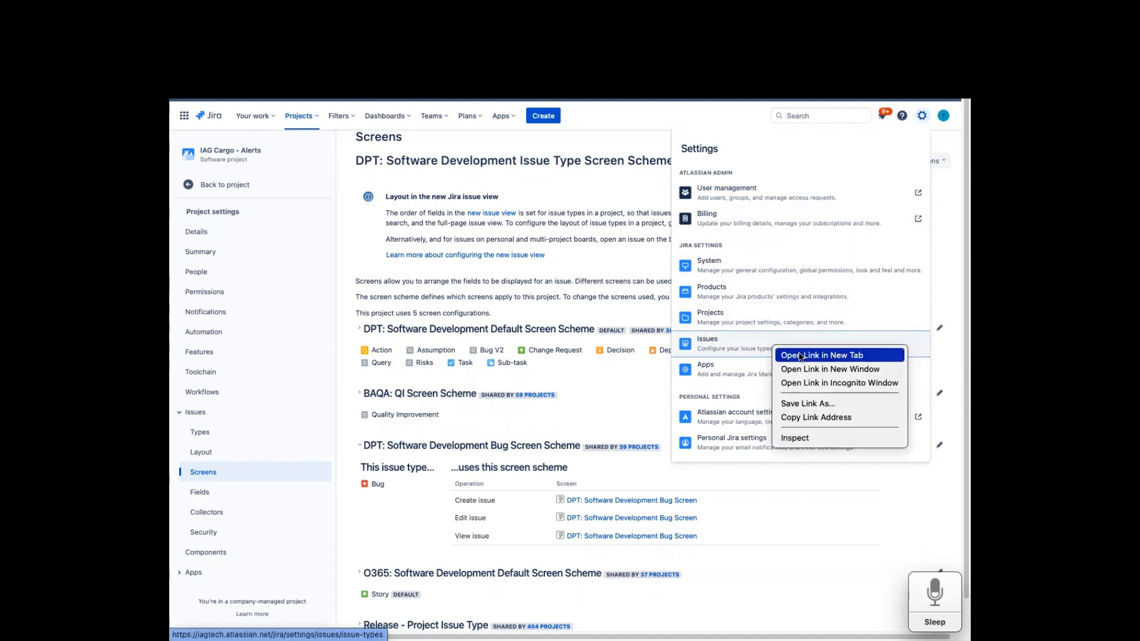
{"action": "left_click", "coordinate": [800, 355]}
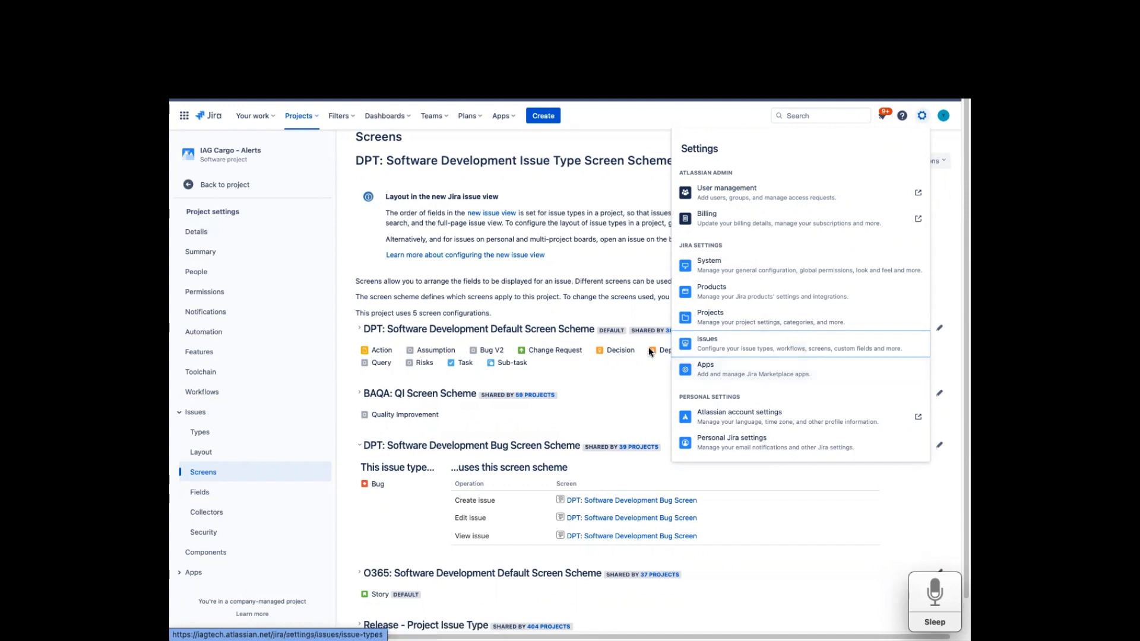
{"action": "left_click", "coordinate": [355, 176]}
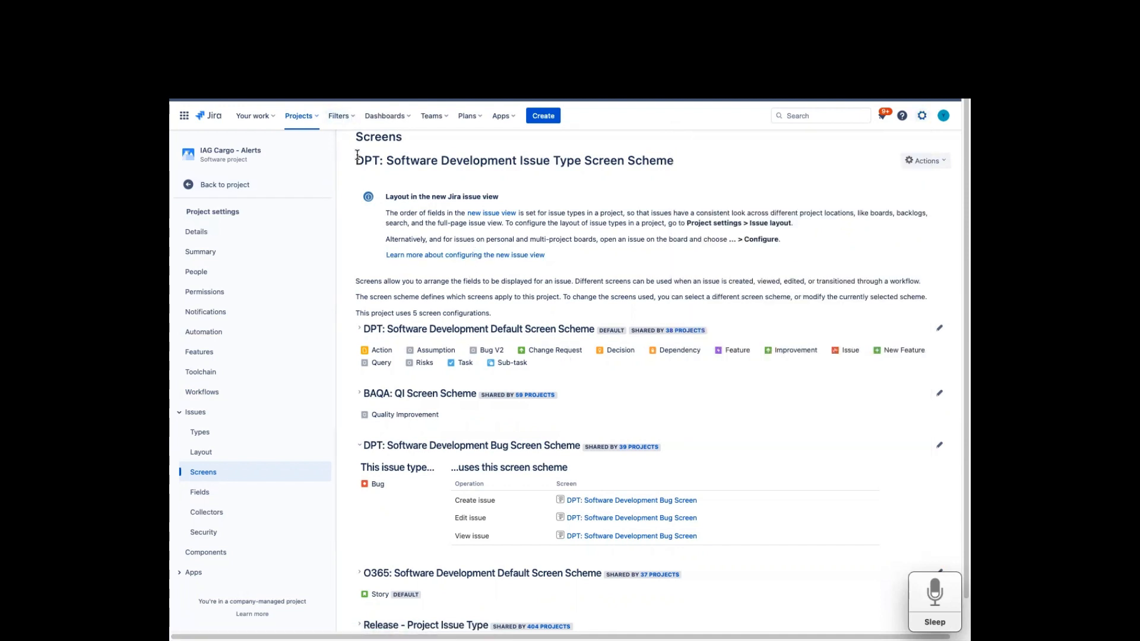
{"action": "left_click_drag", "start_coordinate": [356, 159], "coordinate": [678, 156]}
{"action": "right_click", "coordinate": [651, 157]}
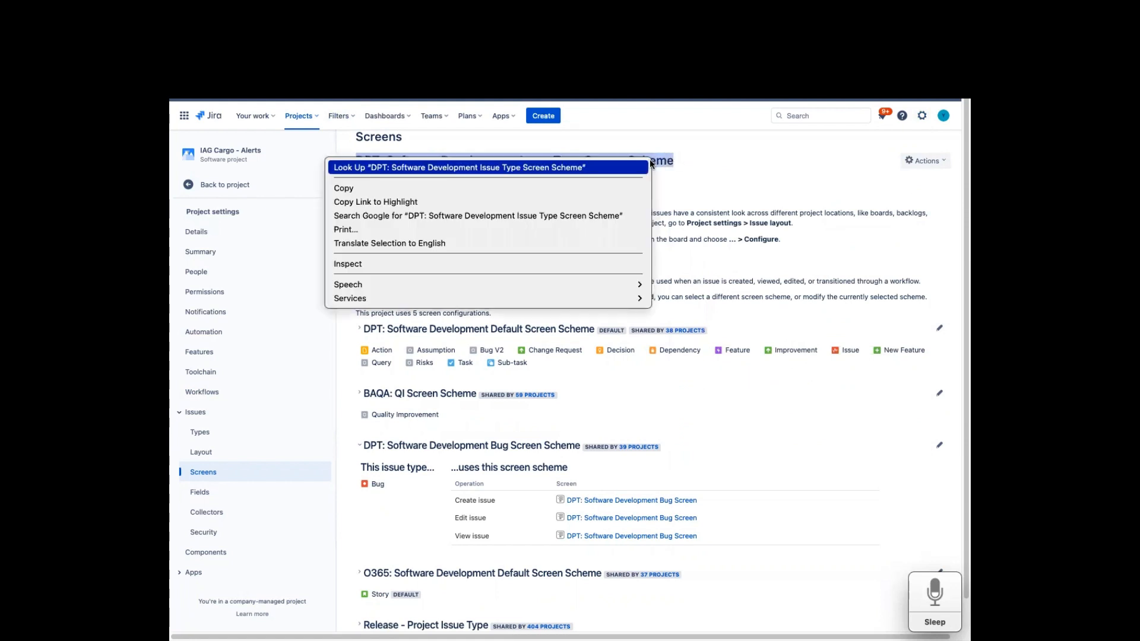
{"action": "left_click", "coordinate": [746, 142]}
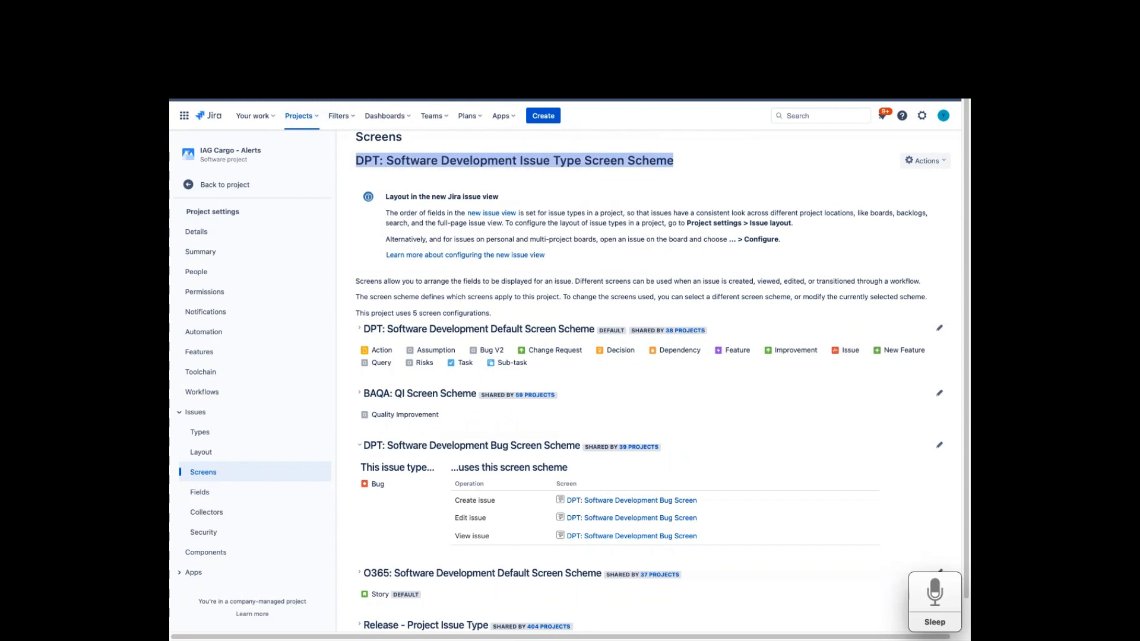
{"action": "key", "text": "ctrl+Tab"}
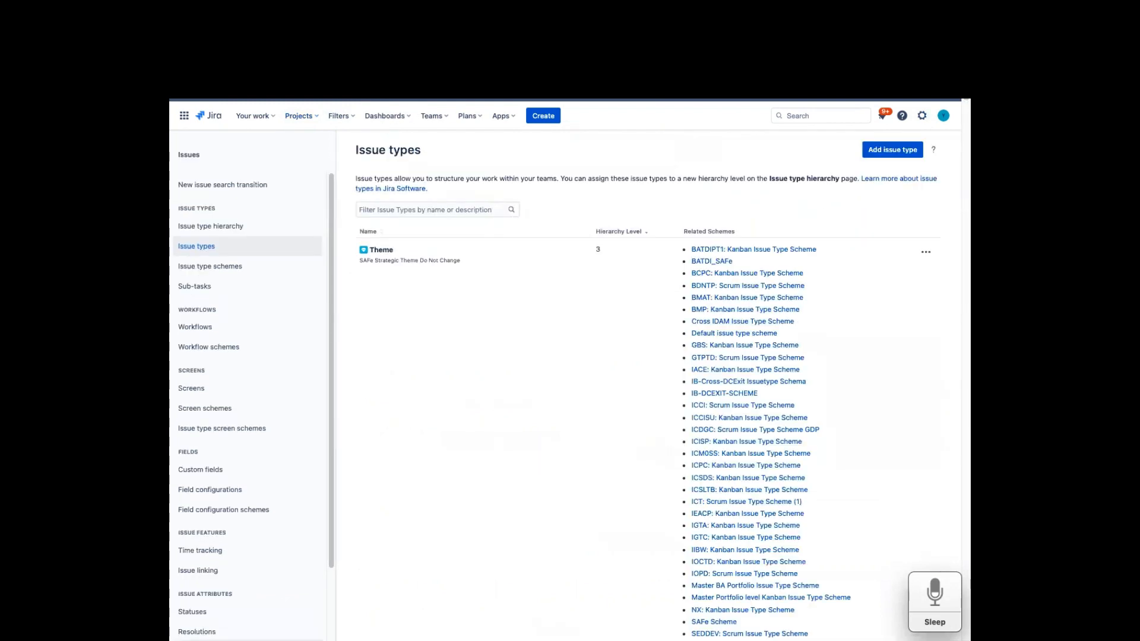
{"action": "key", "text": "ctrl+Tab"}
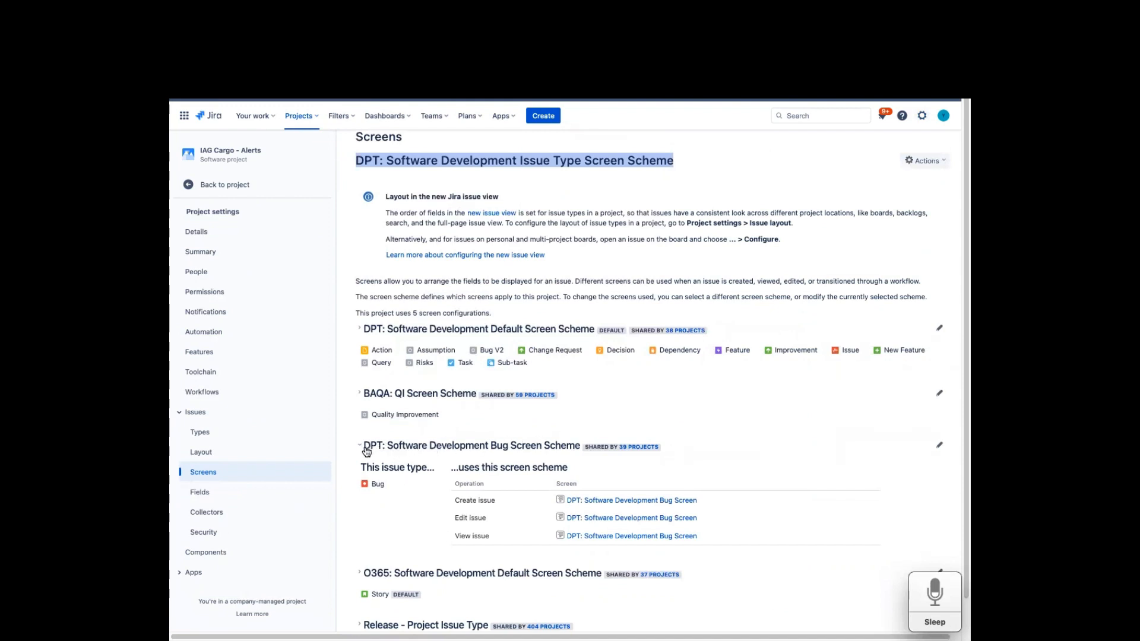
- Copy the name "DPT: Software Development Bug Screen Scheme" from the project's Screens page
{"action": "left_click_drag", "start_coordinate": [364, 451], "coordinate": [578, 453]}
{"action": "right_click", "coordinate": [573, 446]}
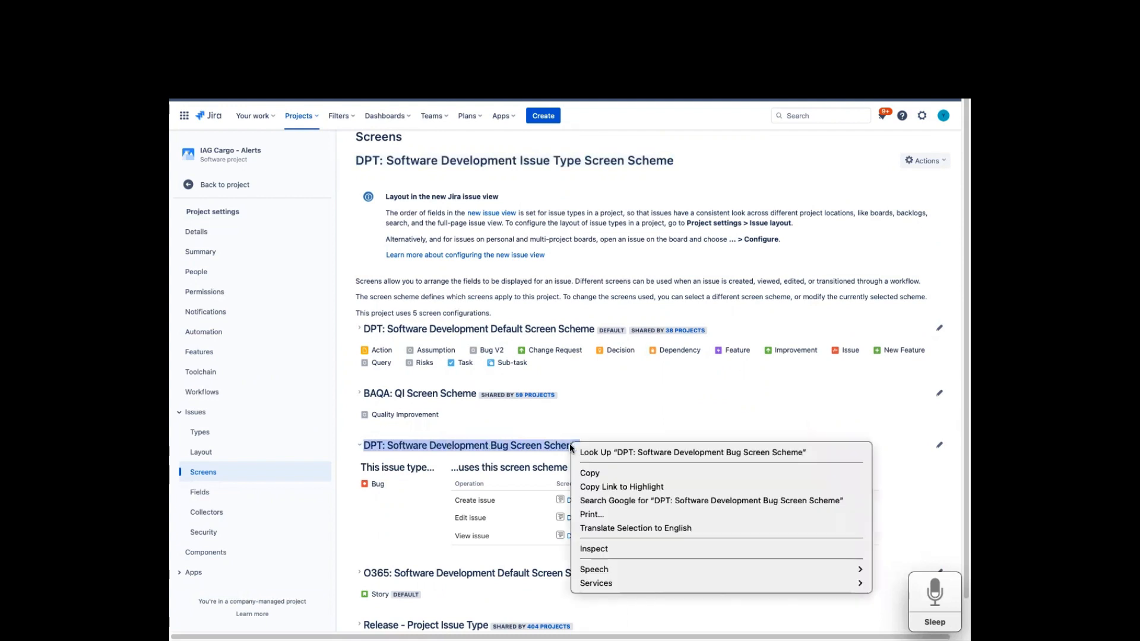
{"action": "left_click", "coordinate": [594, 474]}
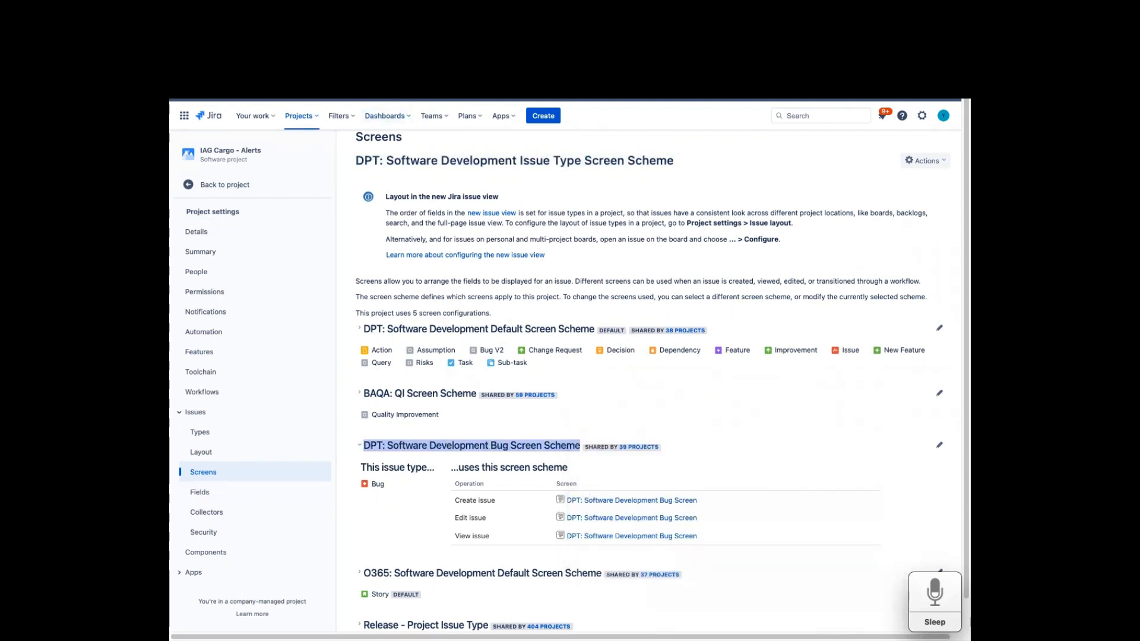
- Filter the global screen schemes by the copied name "DPT: Software Development Bug Screen Scheme"
{"action": "key", "text": "ctrl+Tab"}
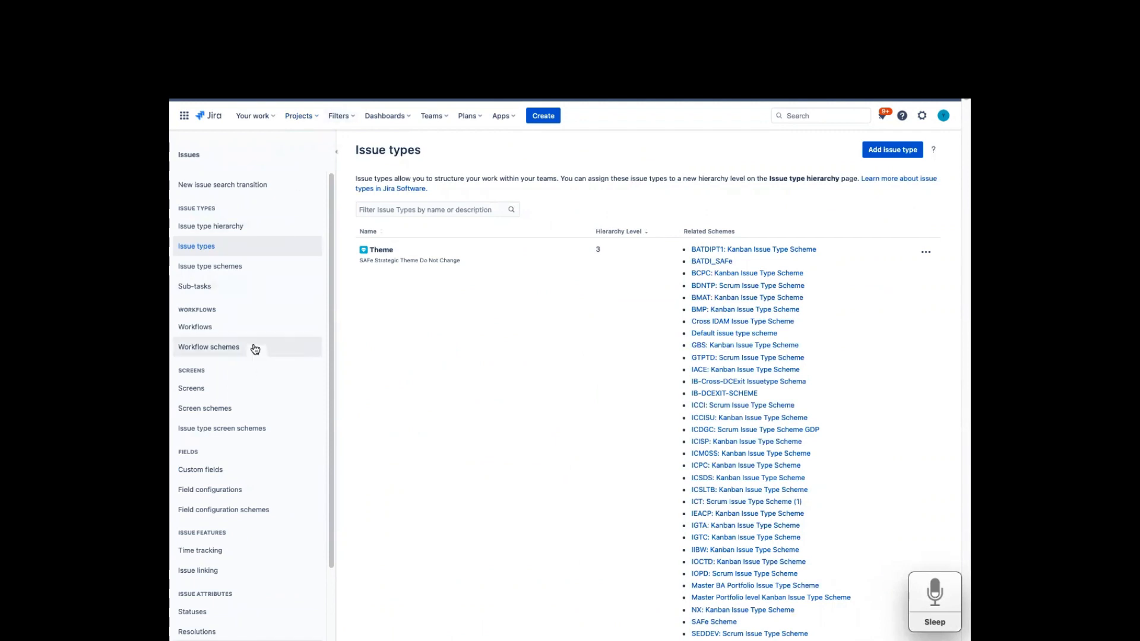
{"action": "left_click", "coordinate": [245, 411]}
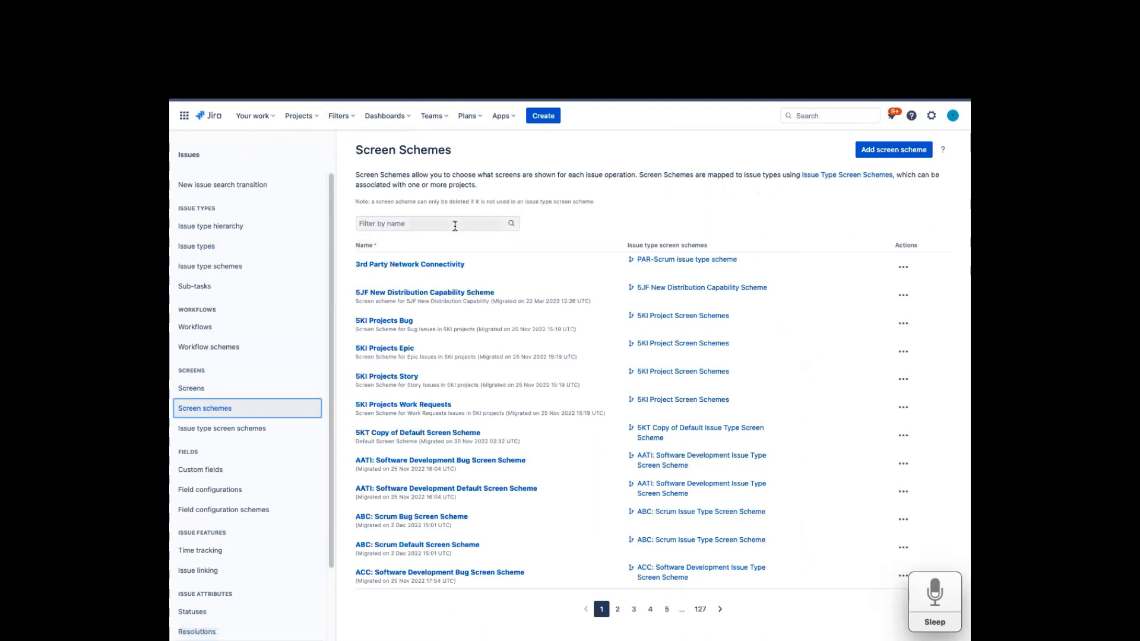
{"action": "left_click", "coordinate": [455, 224]}
{"action": "right_click", "coordinate": [454, 225]}
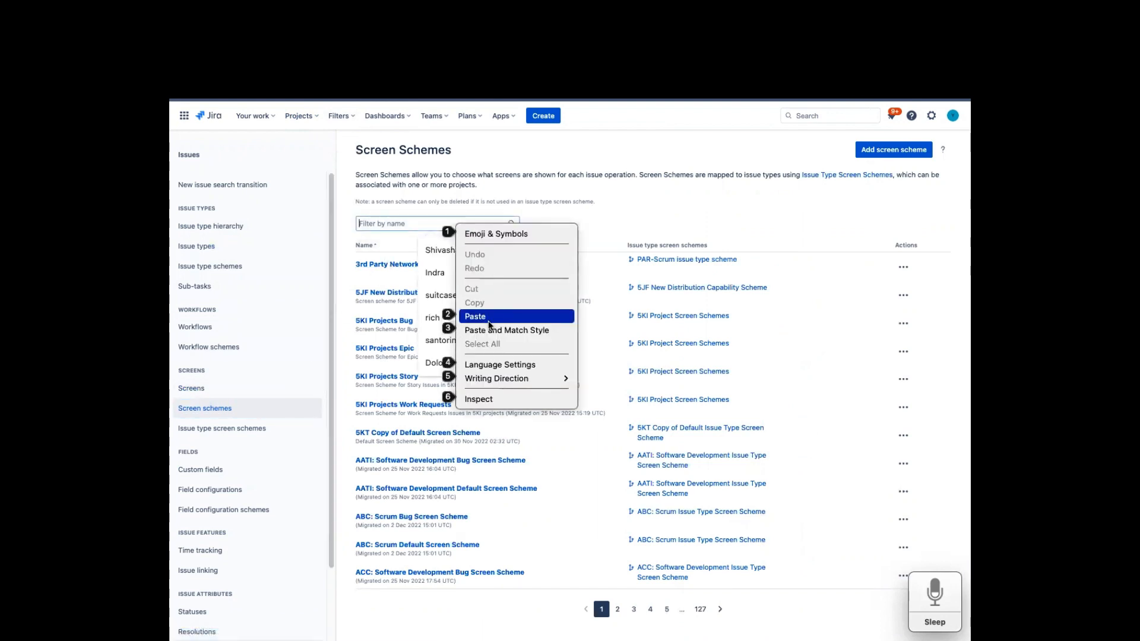
{"action": "key", "text": "Return"}
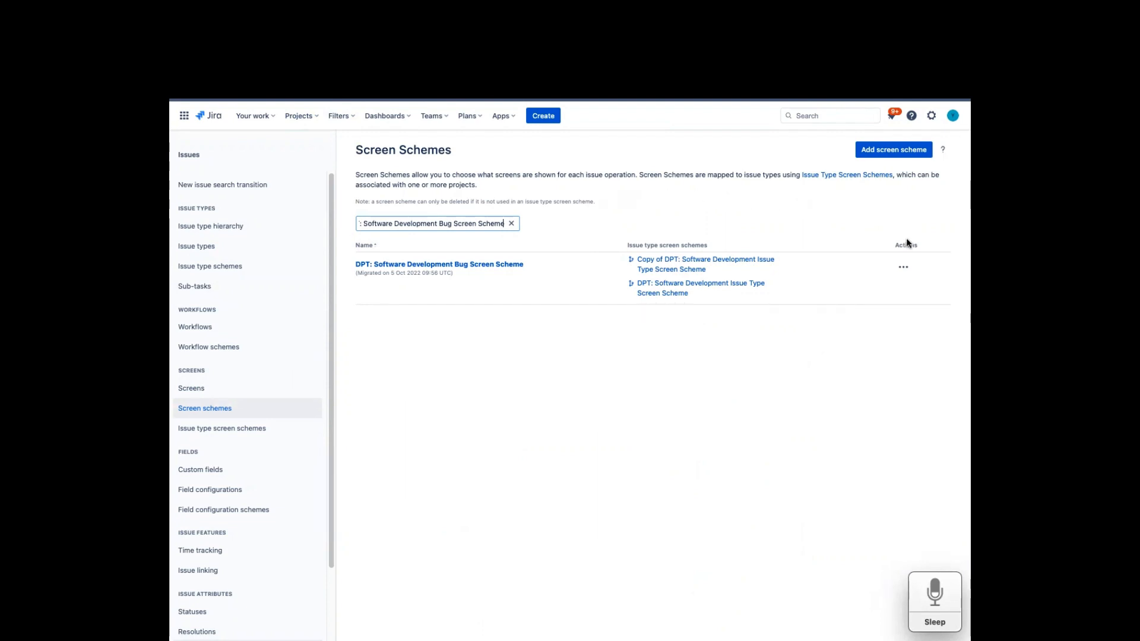
- Copy the DPT bug screen scheme as "IAG Cargo Alerts Software Development Bug Screen Scheme", keeping its description
{"action": "left_click", "coordinate": [903, 270]}
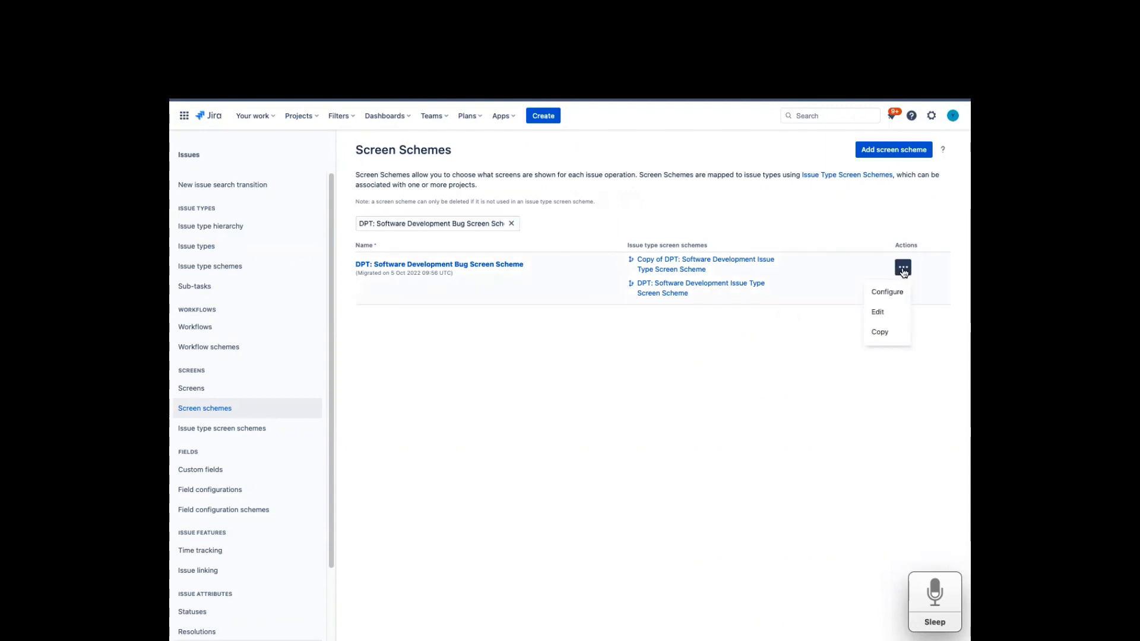
{"action": "left_click", "coordinate": [888, 334]}
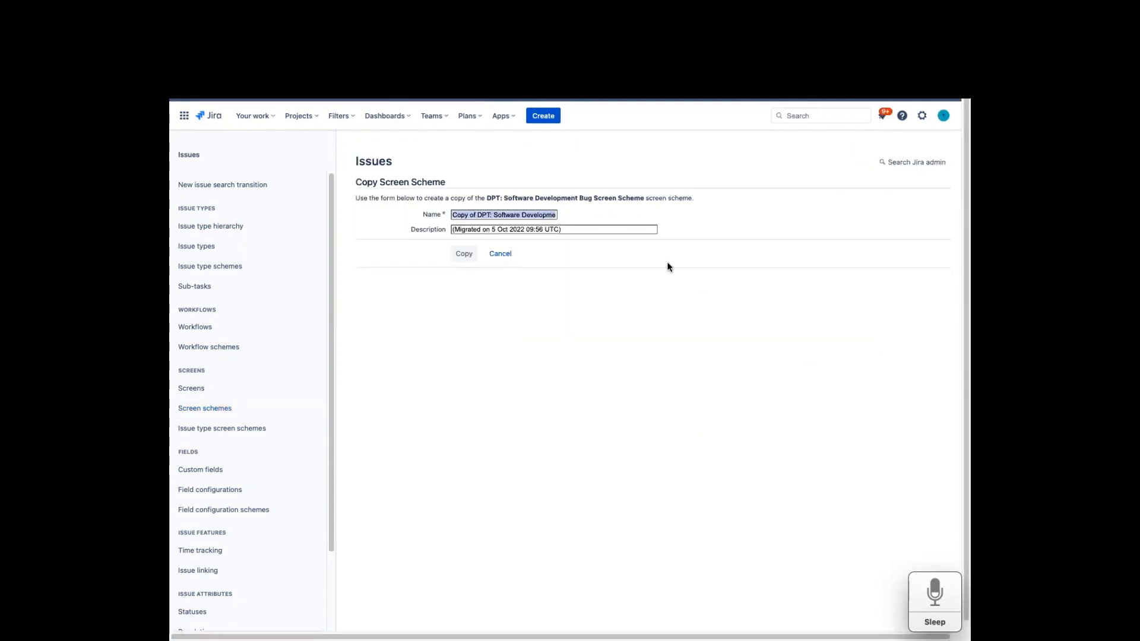
{"action": "left_click", "coordinate": [472, 213]}
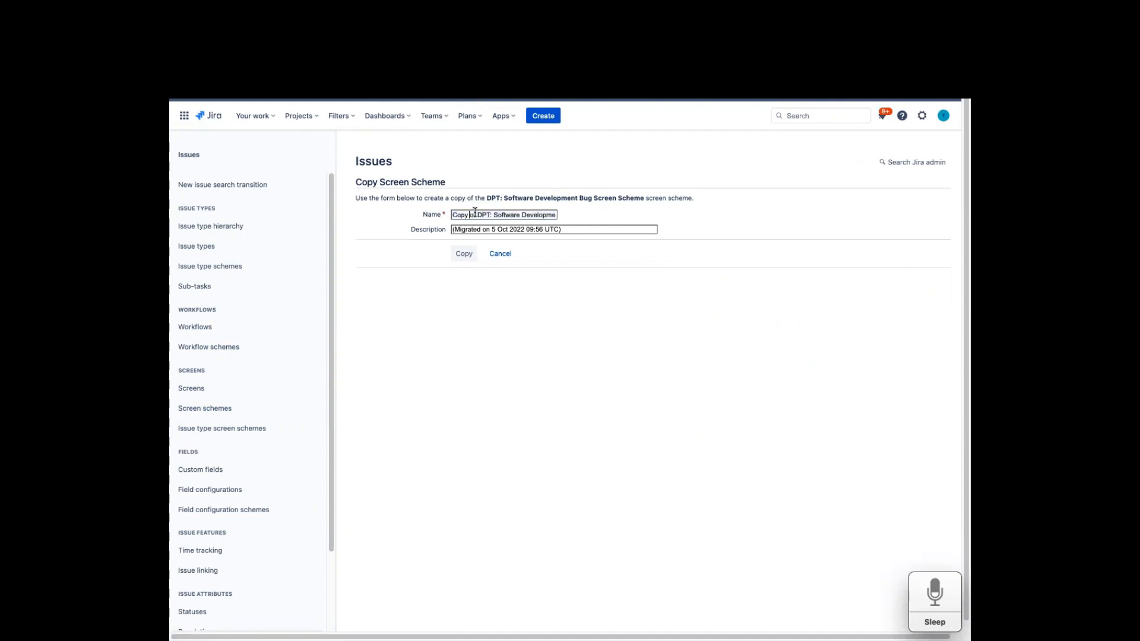
{"action": "left_click_drag", "start_coordinate": [476, 216], "coordinate": [450, 216]}
{"action": "key", "text": "BackSpace"}
{"action": "left_click_drag", "start_coordinate": [467, 214], "coordinate": [443, 215]}
{"action": "type", "text": "IA"}
{"action": "key", "text": "BackSpace"}
{"action": "key", "text": "BackSpace"}
{"action": "type", "text": "IAG Cargo Ale Soft"}
{"action": "key", "text": "BackSpace"}
{"action": "type", "text": "rts"}
{"action": "left_click", "coordinate": [465, 256]}
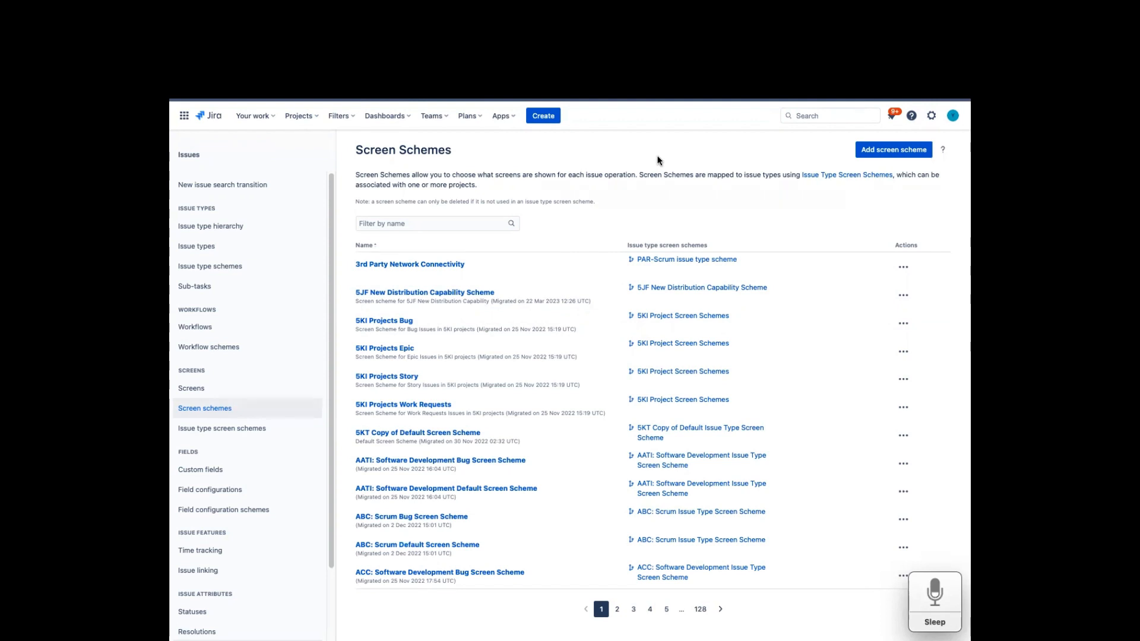
- Filter the screen schemes by "iag cargo" to check for the copied scheme
{"action": "left_click", "coordinate": [405, 222]}
{"action": "type", "text": "iag"}
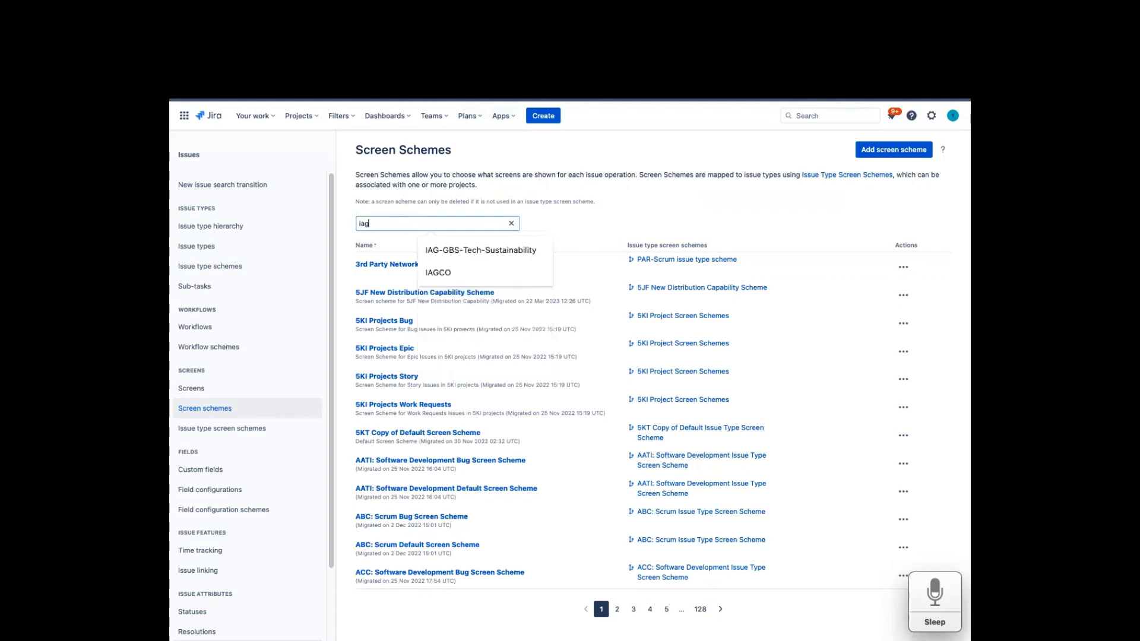
{"action": "type", "text": " cargo"}
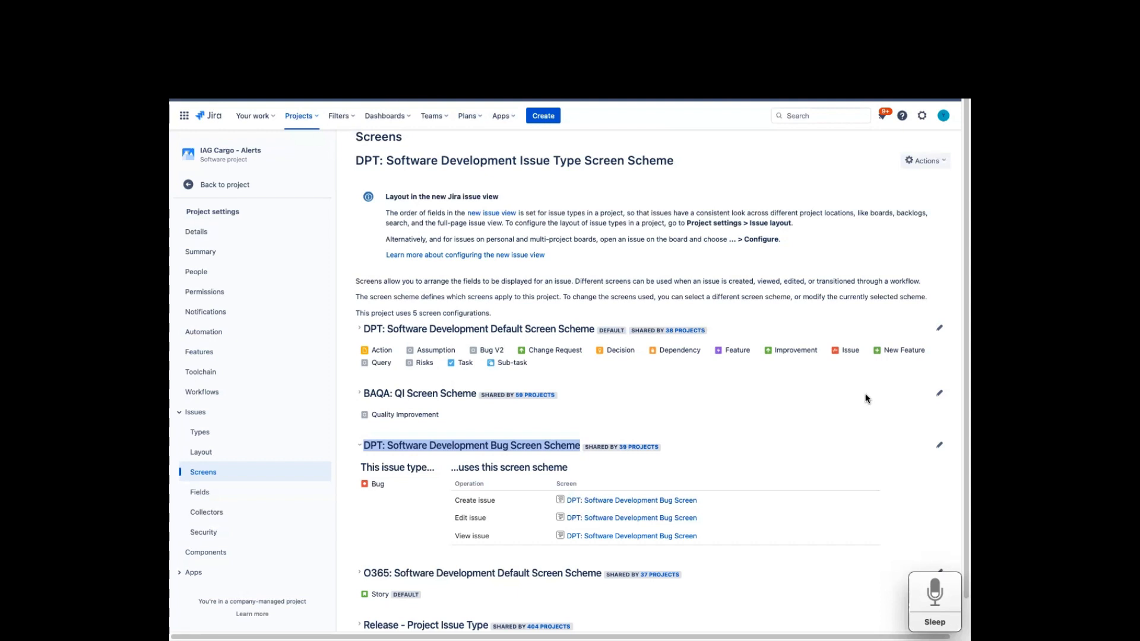
- Copy the name "DPT: Software Development Bug Screen" from the Bug issue type's Create issue operation in the project's Screens settings
{"action": "right_click", "coordinate": [636, 499]}
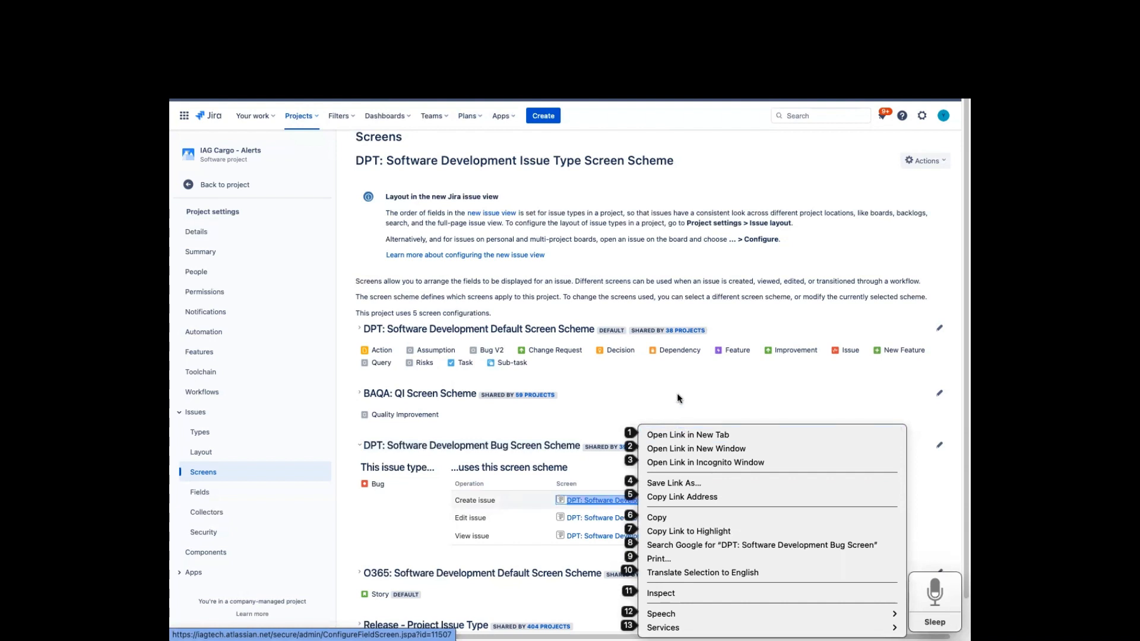
{"action": "left_click", "coordinate": [681, 416]}
{"action": "right_click", "coordinate": [677, 499]}
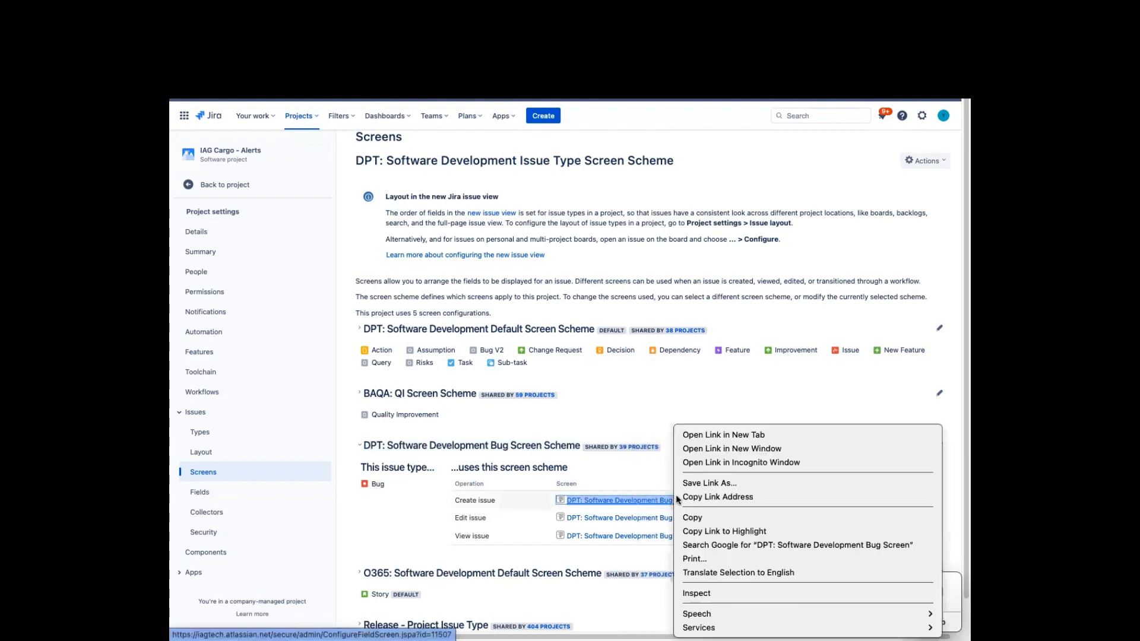
{"action": "left_click", "coordinate": [718, 515]}
{"action": "left_click", "coordinate": [649, 378]}
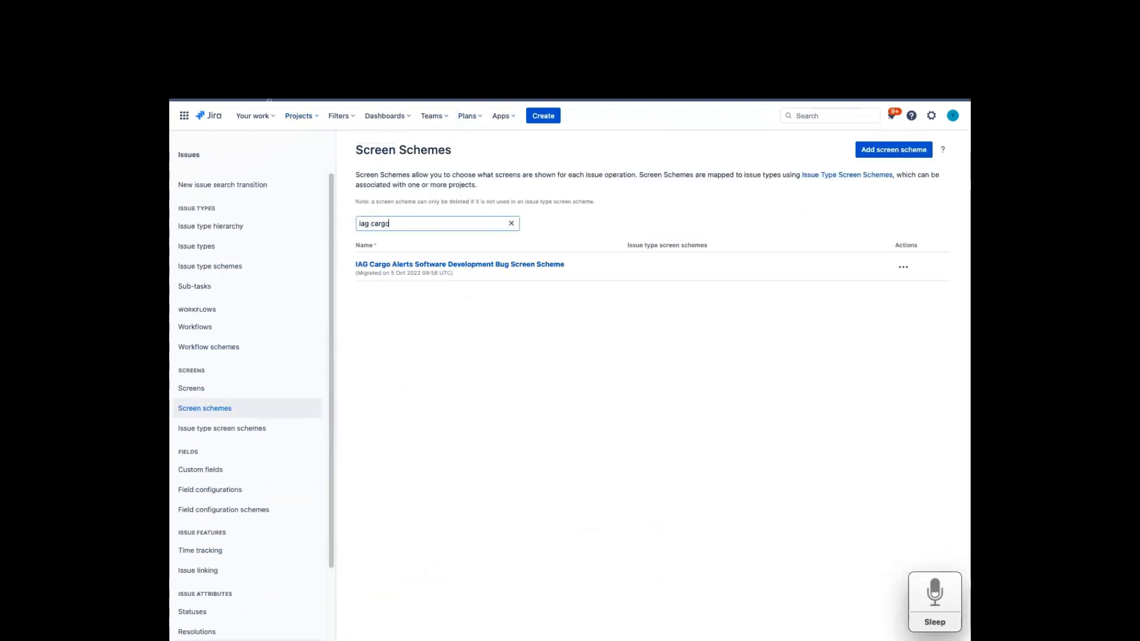
- Filter the global Screens list by the copied name "DPT: Software Development Bug Screen"
{"action": "left_click", "coordinate": [255, 390]}
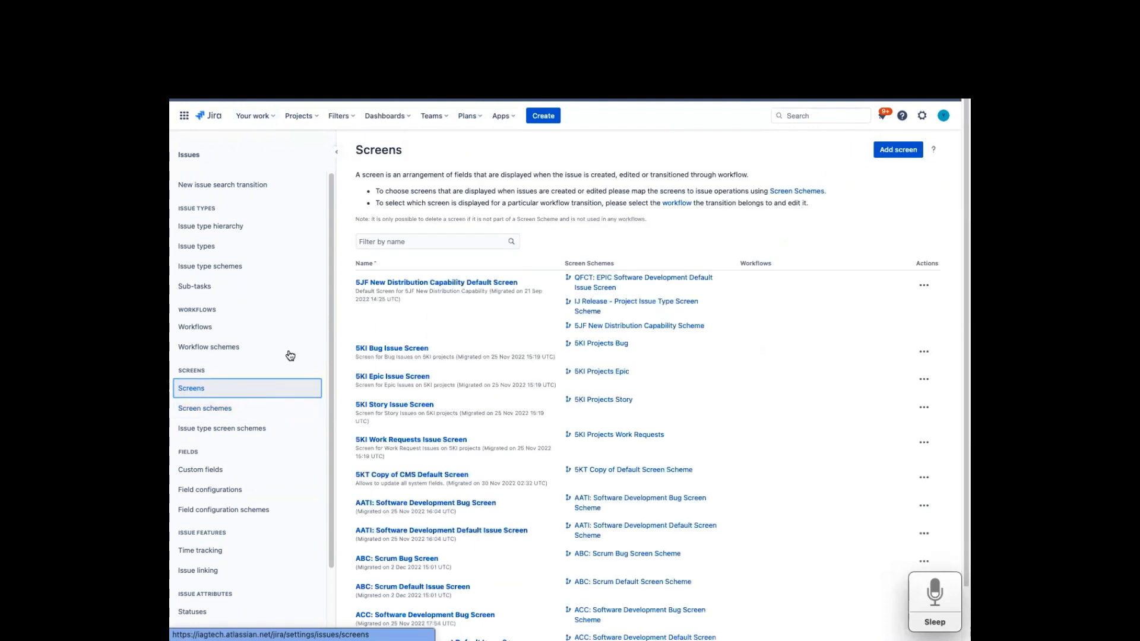
{"action": "left_click", "coordinate": [410, 241]}
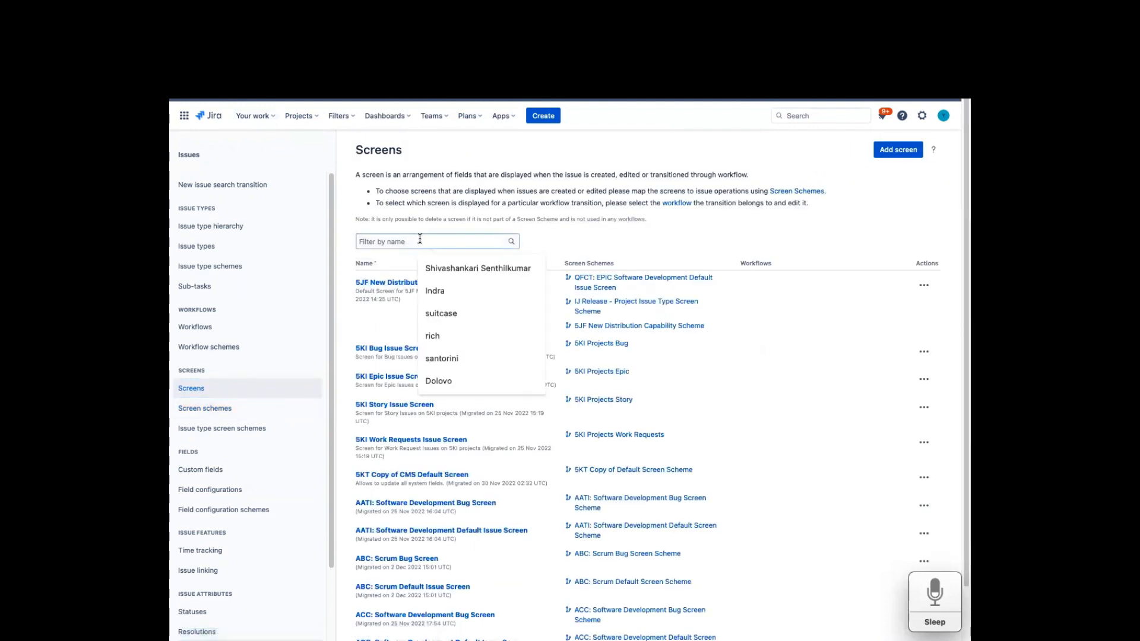
{"action": "key", "text": "ctrl+v"}
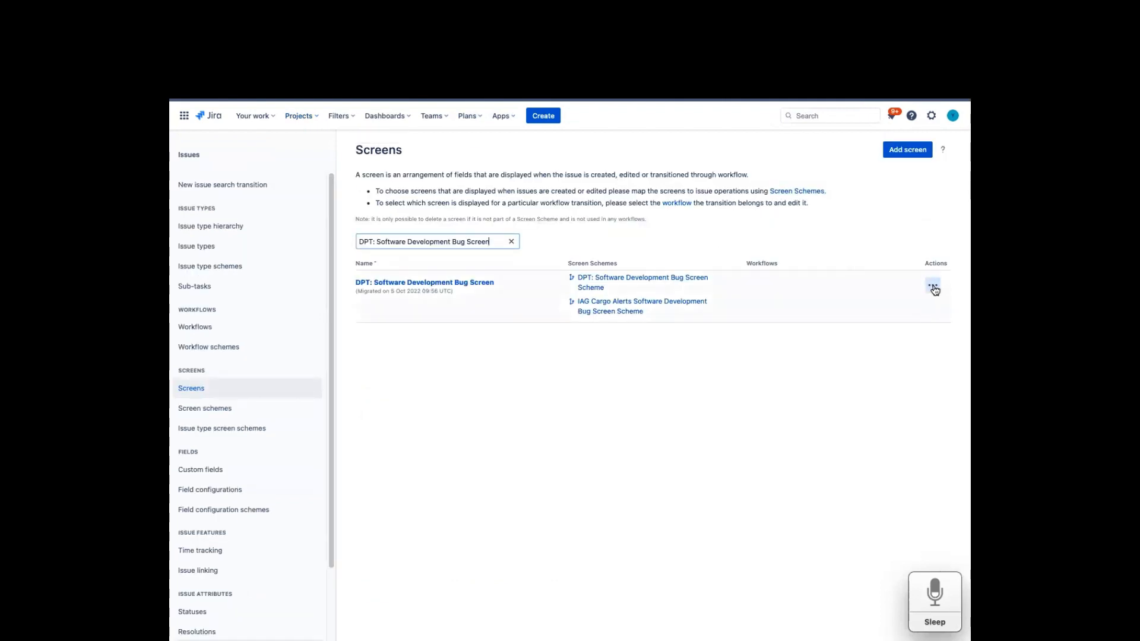
- Copy the DPT: Software Development Bug Screen, replacing the "Copy of DPT" prefix in its name with "IAG Cargo-Alerts"
{"action": "left_click", "coordinate": [934, 287]}
{"action": "left_click", "coordinate": [923, 354]}
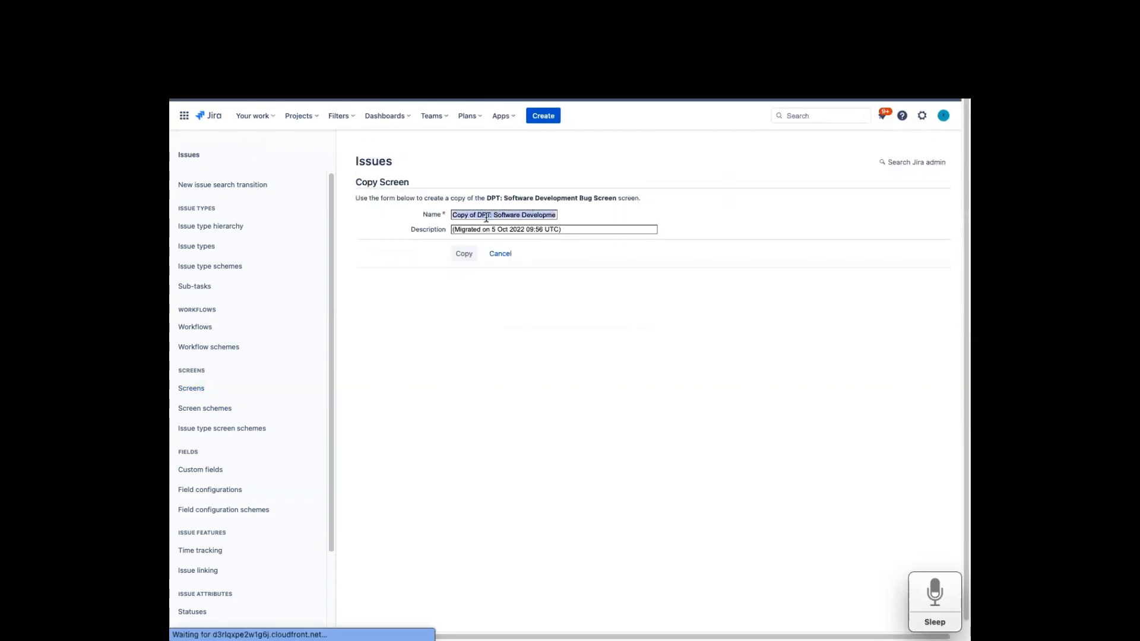
{"action": "left_click", "coordinate": [488, 215]}
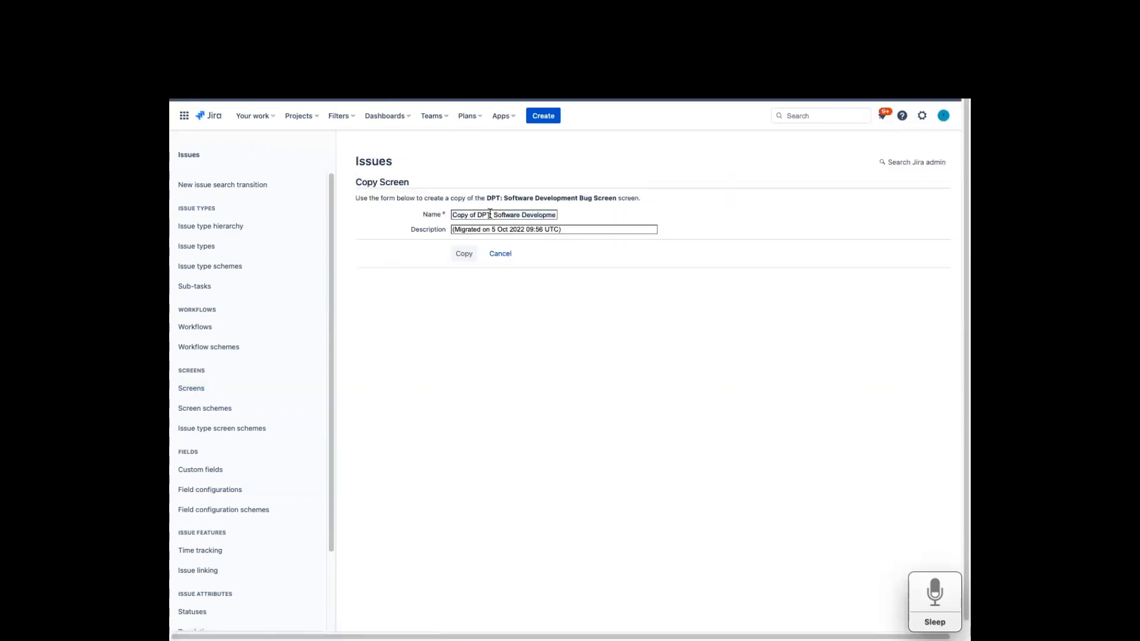
{"action": "left_click_drag", "start_coordinate": [490, 215], "coordinate": [450, 216]}
{"action": "key", "text": "BackSpace"}
{"action": "type", "text": "IAG Cargo"}
{"action": "key", "text": "Delete"}
{"action": "type", "text": "-Alerts"}
{"action": "left_click", "coordinate": [465, 258]}
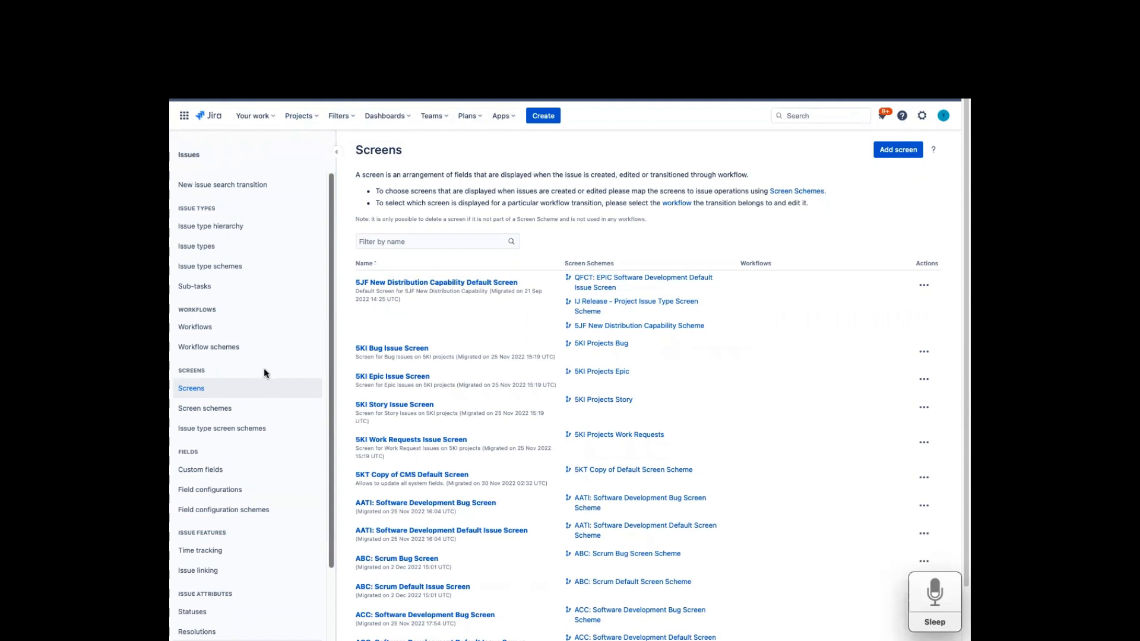
- Filter the global screen schemes list by "iag cargo"
{"action": "left_click", "coordinate": [265, 432]}
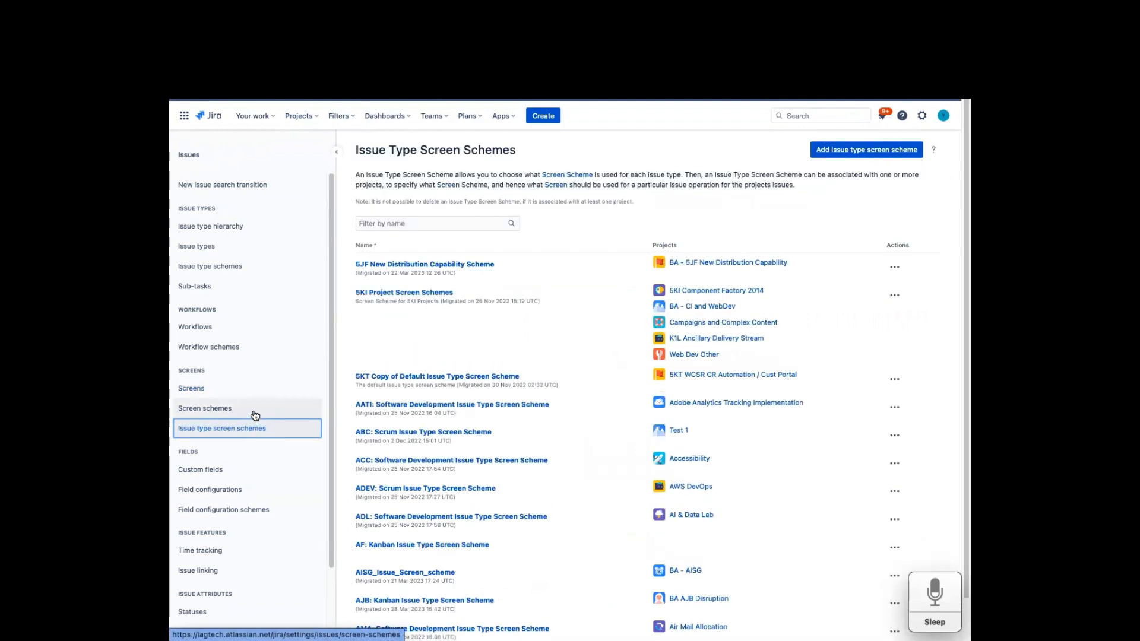
{"action": "left_click", "coordinate": [255, 410]}
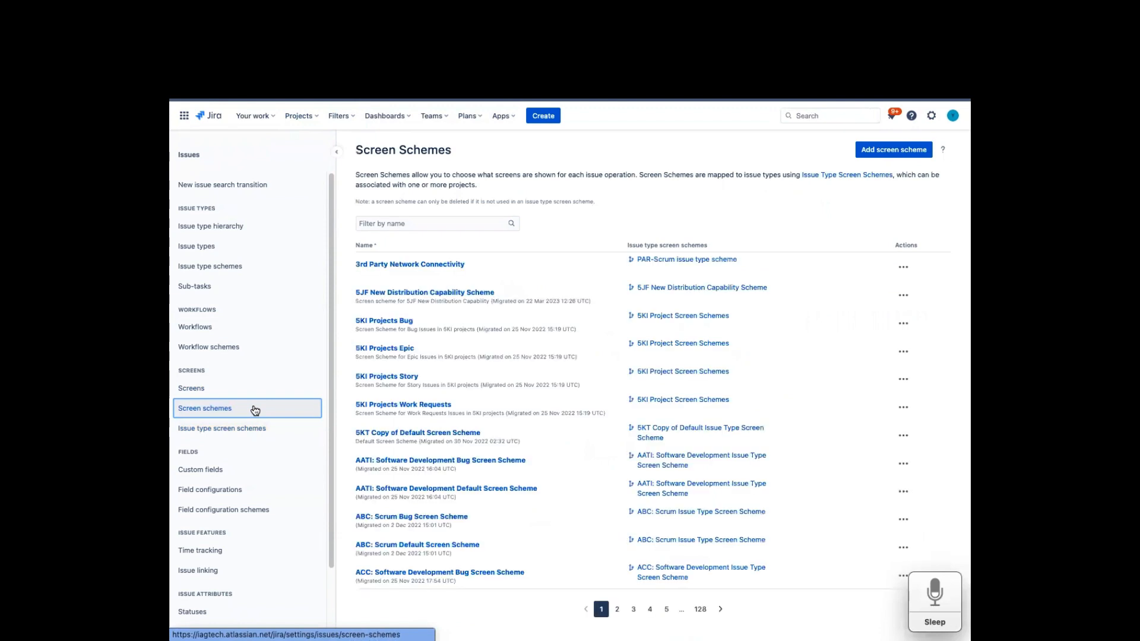
{"action": "left_click", "coordinate": [411, 223]}
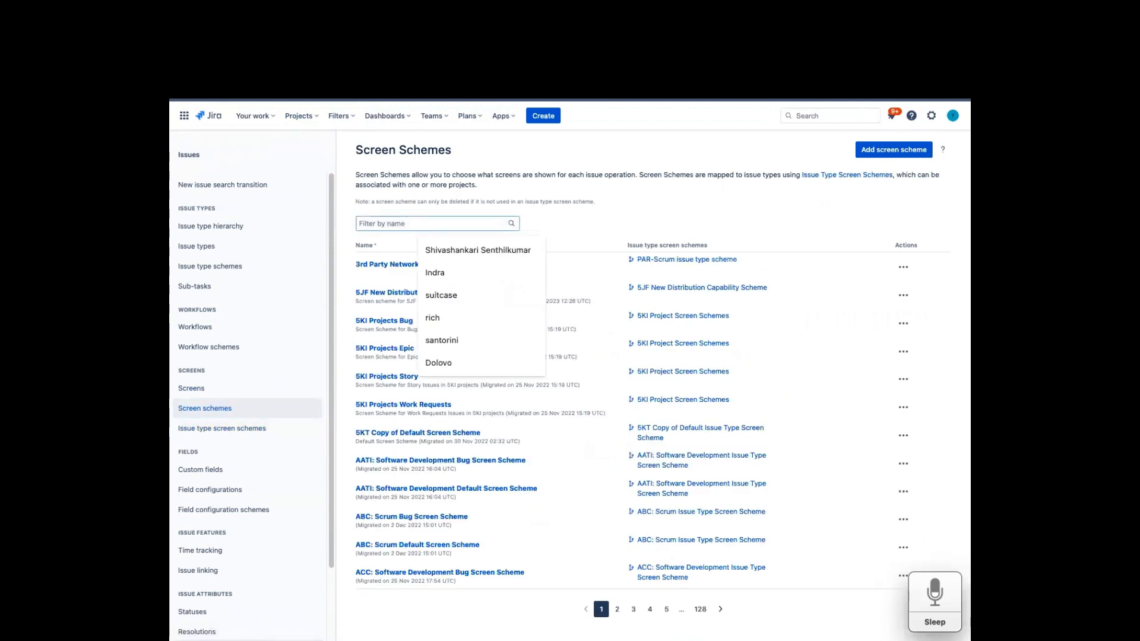
{"action": "type", "text": "iag"}
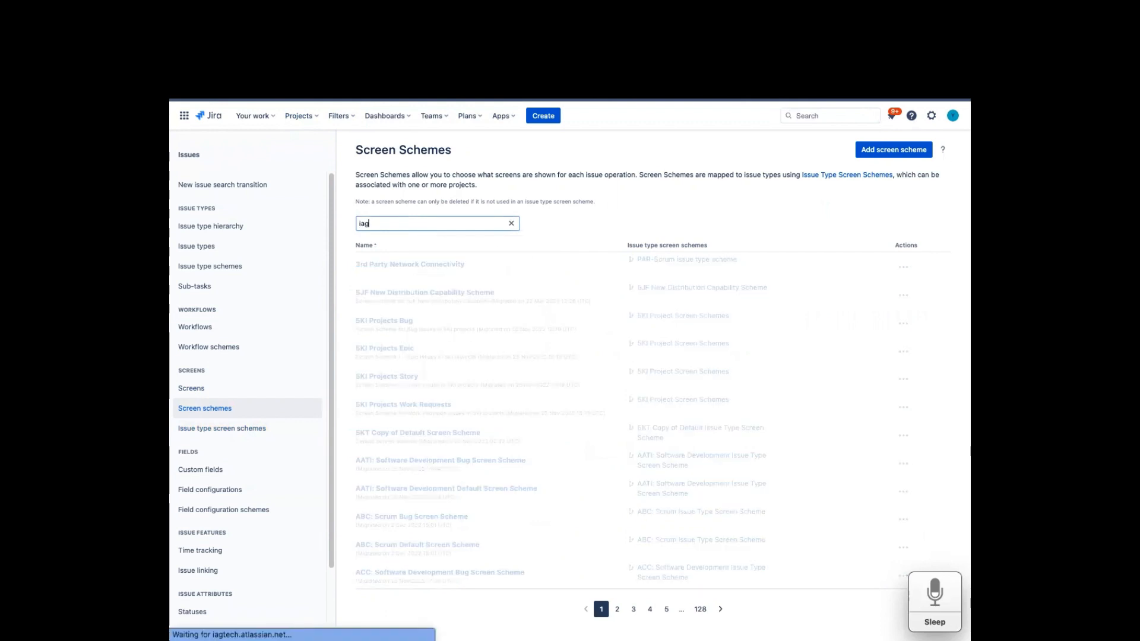
{"action": "type", "text": " c"}
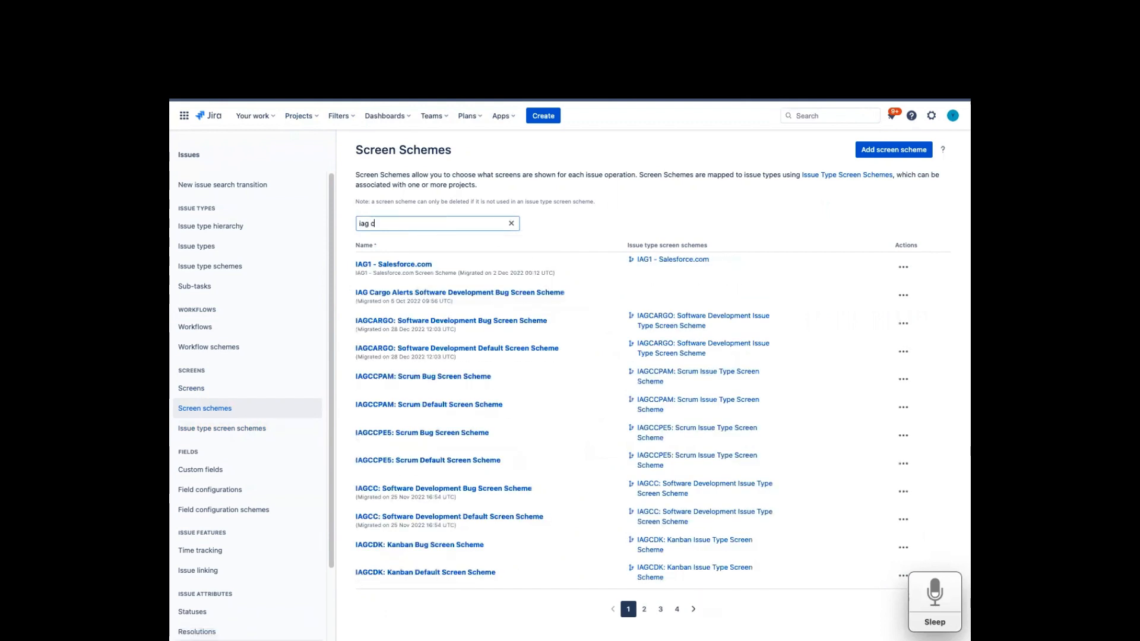
{"action": "type", "text": "argo"}
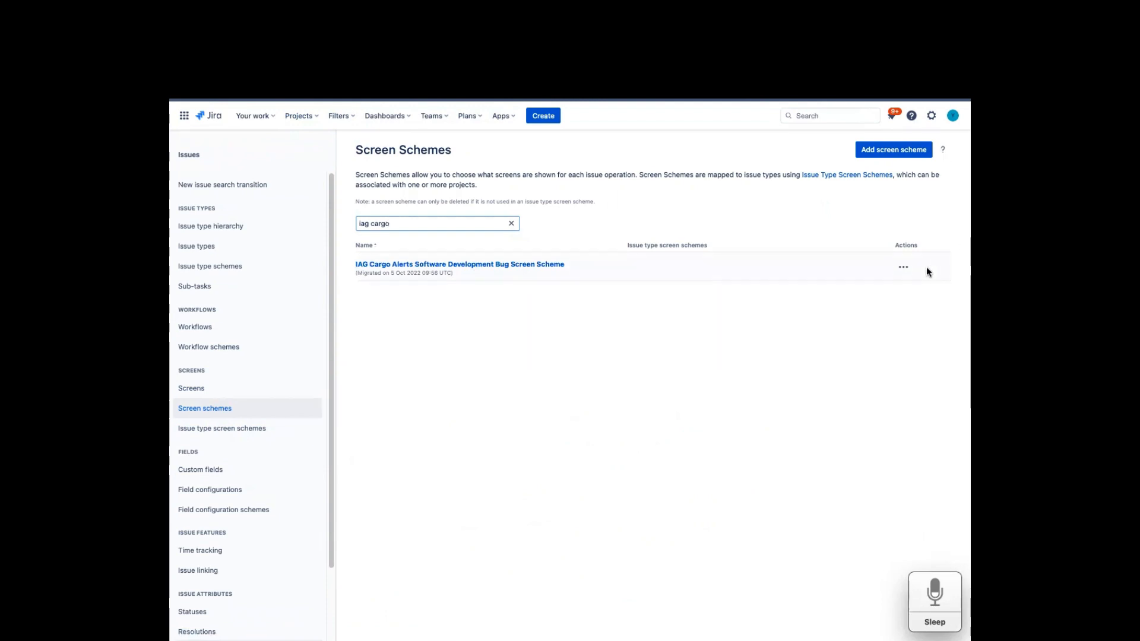
- Configure the IAG Cargo Alerts Software Development Bug Screen Scheme so its Default operation uses the "IAG Cargo-Alerts: Software Development Bug Screen"
{"action": "left_click", "coordinate": [904, 267]}
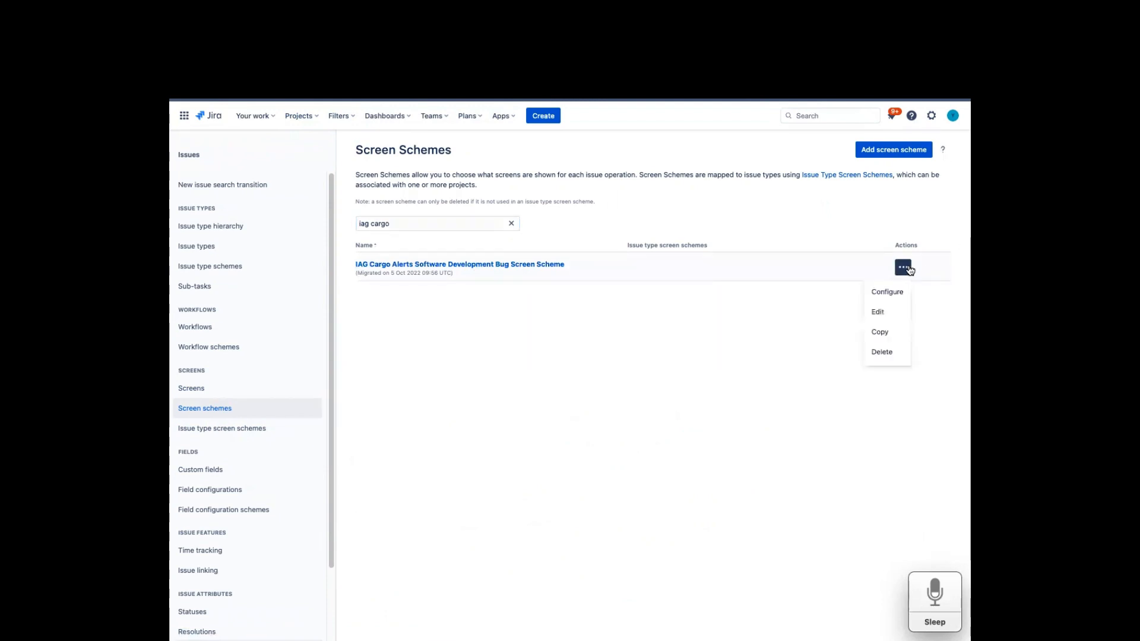
{"action": "left_click", "coordinate": [904, 290]}
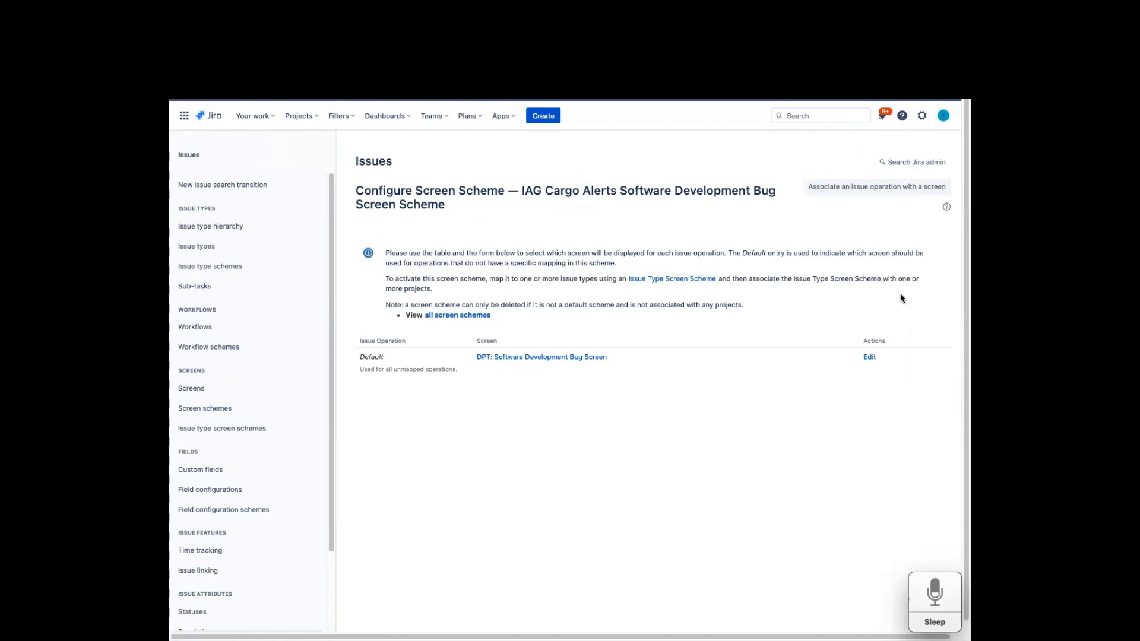
{"action": "left_click", "coordinate": [870, 358]}
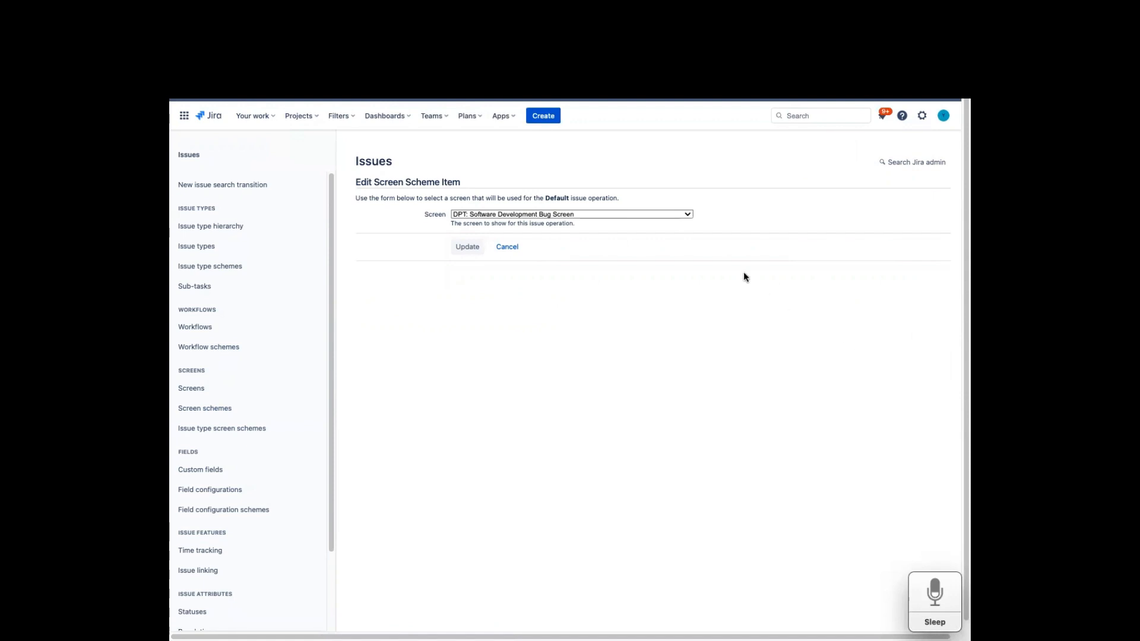
{"action": "left_click", "coordinate": [673, 214]}
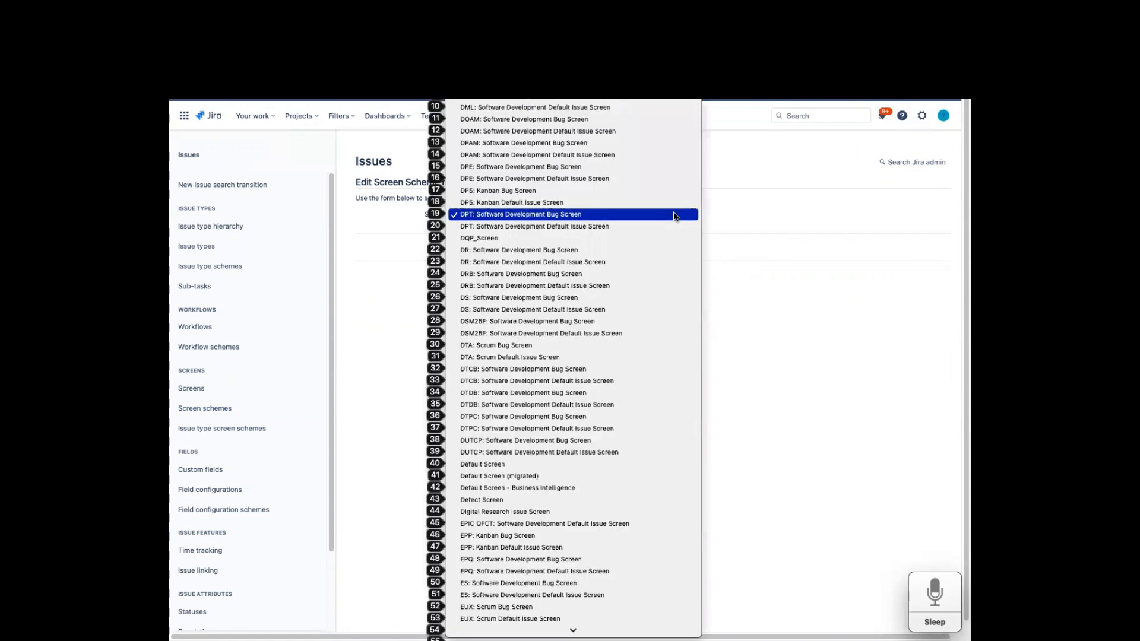
{"action": "type", "text": "iag"}
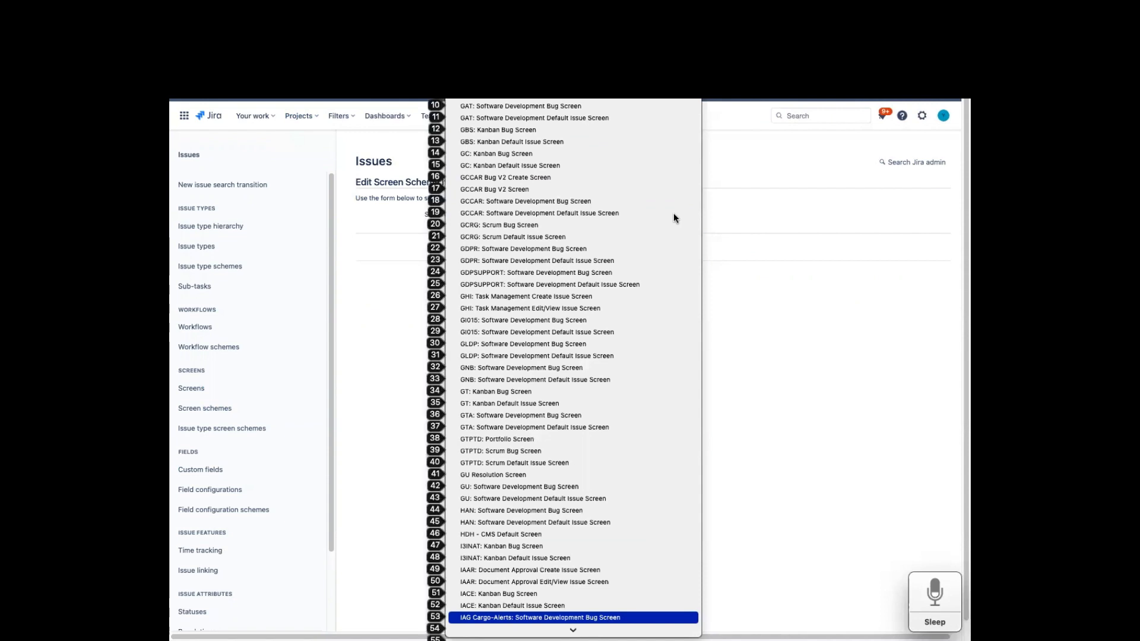
{"action": "left_click", "coordinate": [541, 617]}
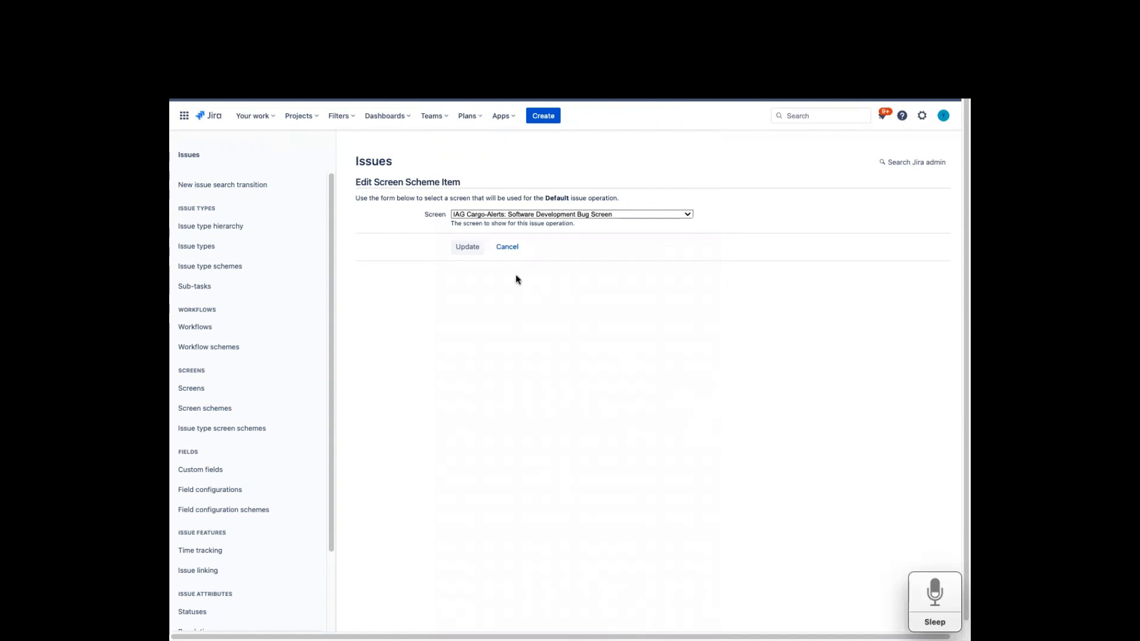
{"action": "left_click", "coordinate": [469, 248]}
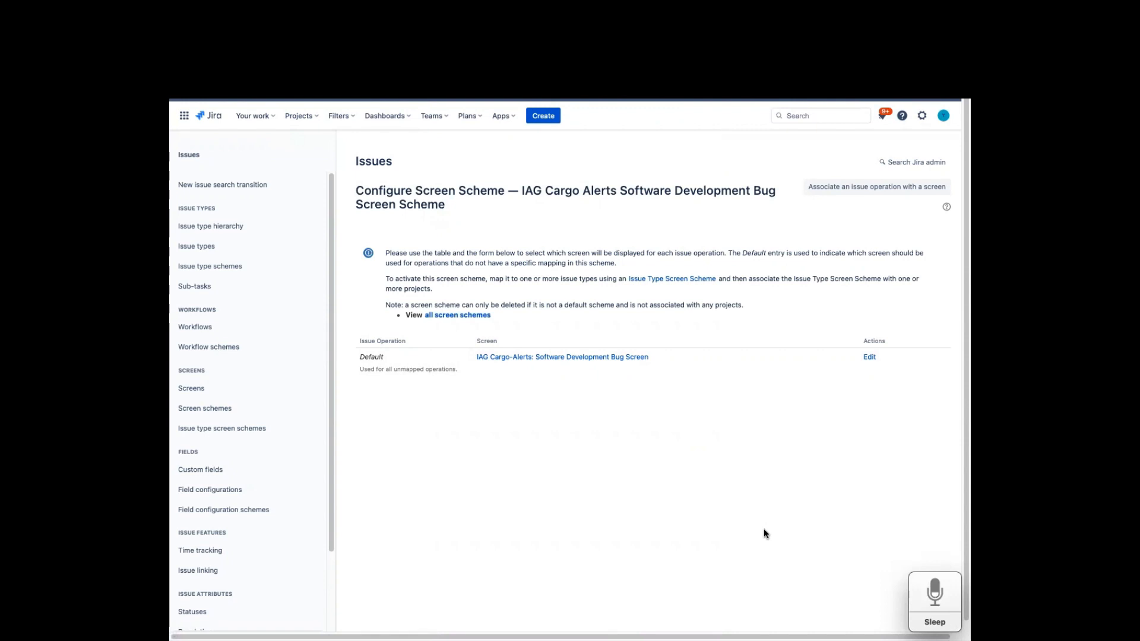
- Associate the Create issue operation with the "IAG Cargo-Alerts: Software Development Bug Screen" in this screen scheme
{"action": "left_click", "coordinate": [861, 189]}
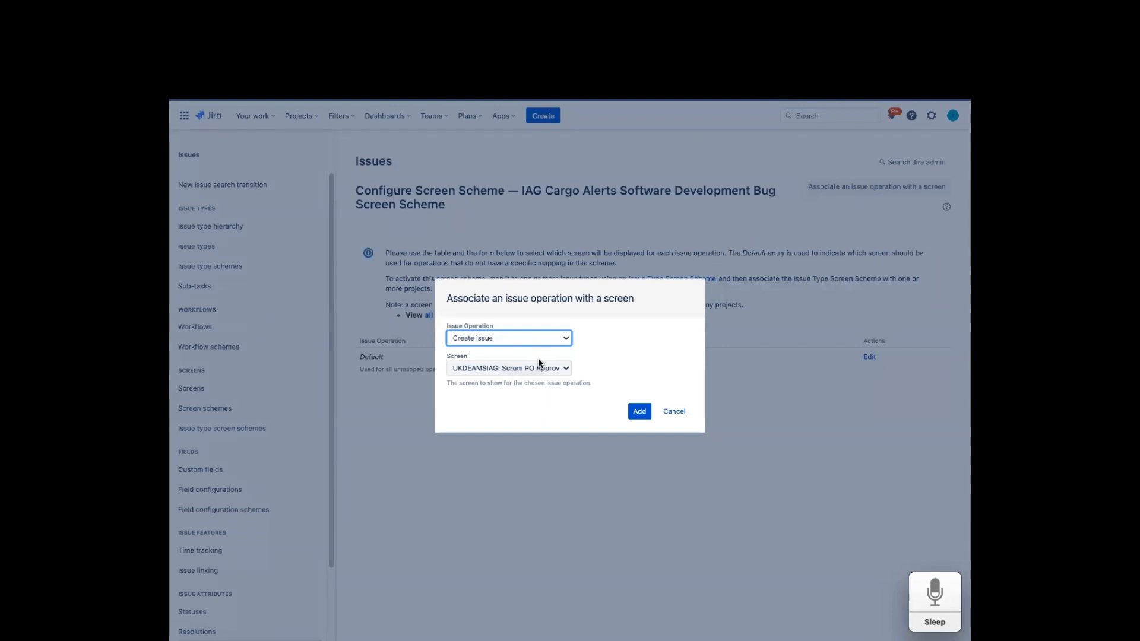
{"action": "left_click", "coordinate": [543, 373]}
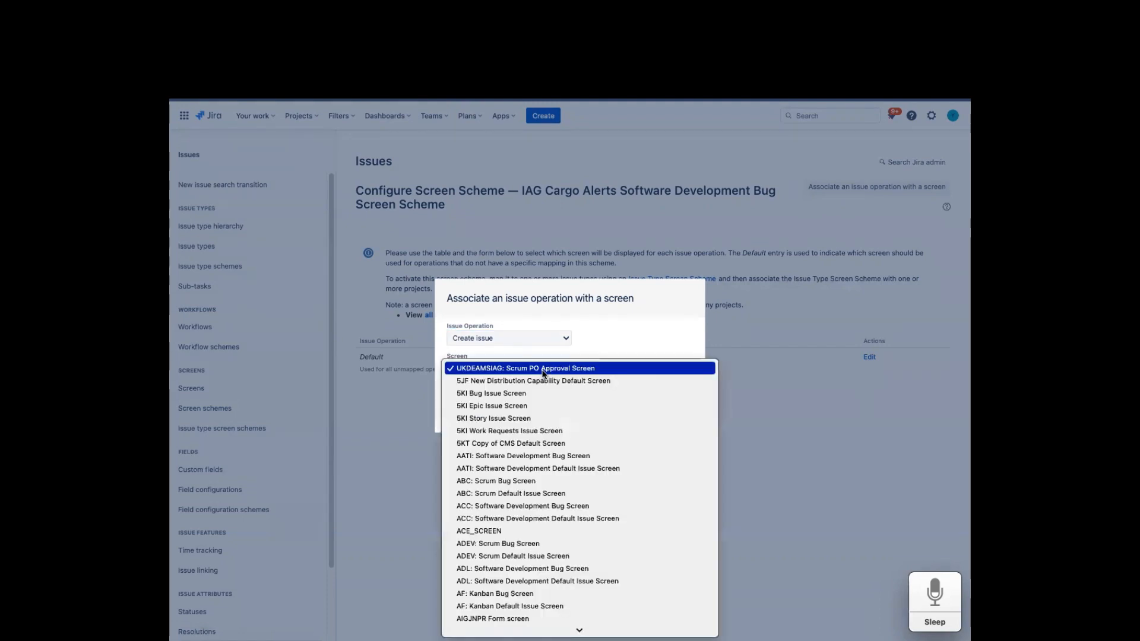
{"action": "type", "text": "IAG"}
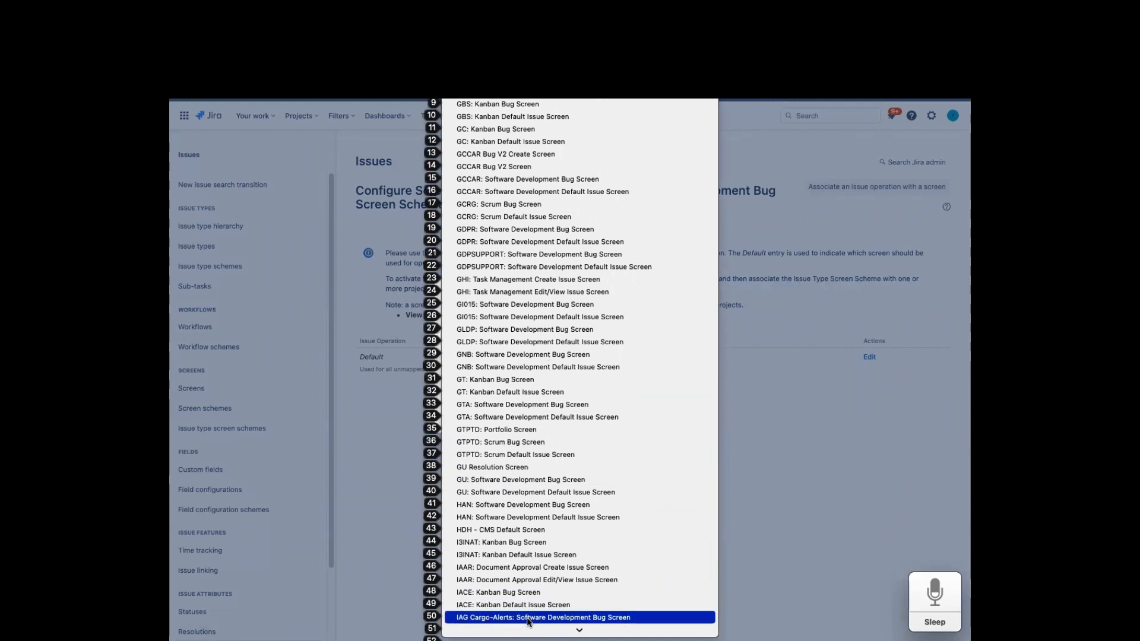
{"action": "left_click", "coordinate": [528, 618]}
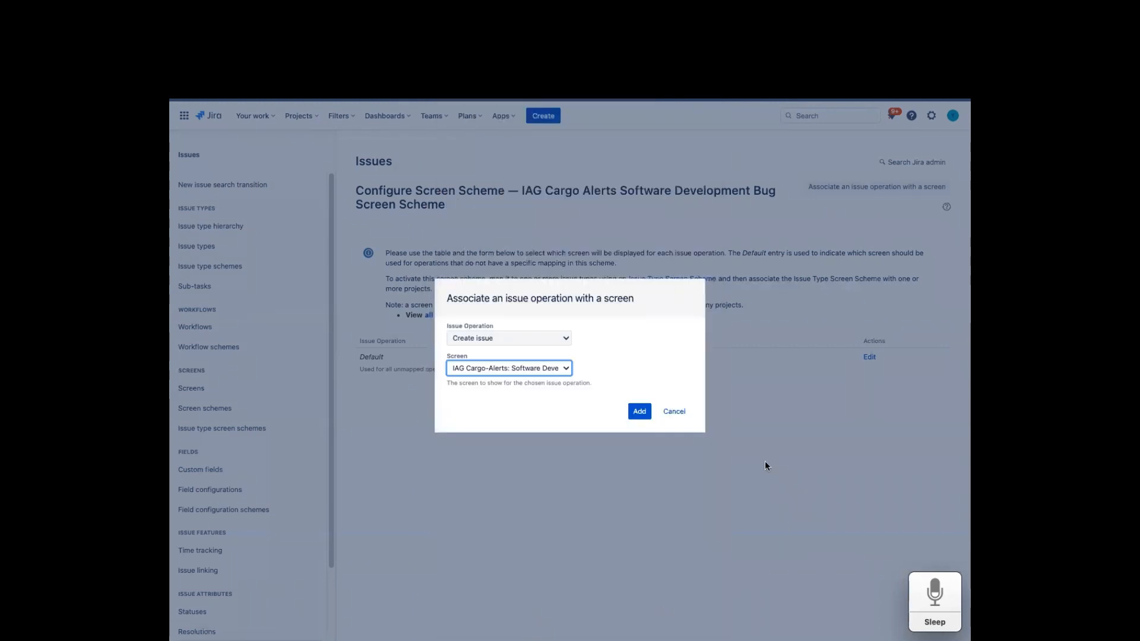
{"action": "left_click", "coordinate": [639, 412]}
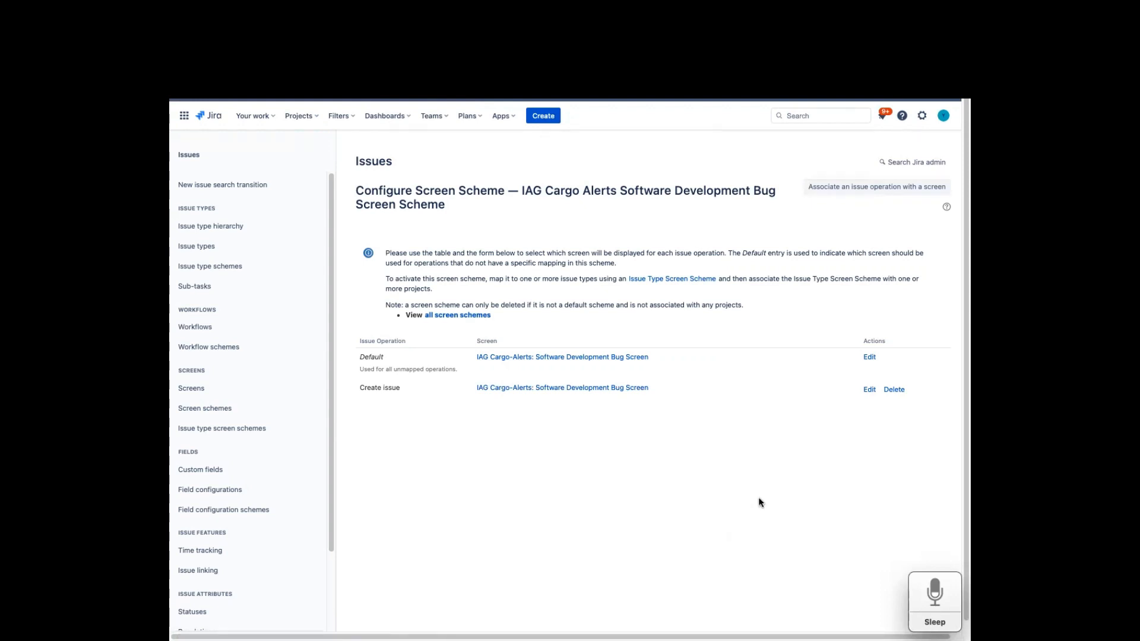
- Associate the Edit issue operation with the "IAG Cargo-Alerts: Software Development Bug Screen" in this screen scheme
{"action": "left_click", "coordinate": [838, 189]}
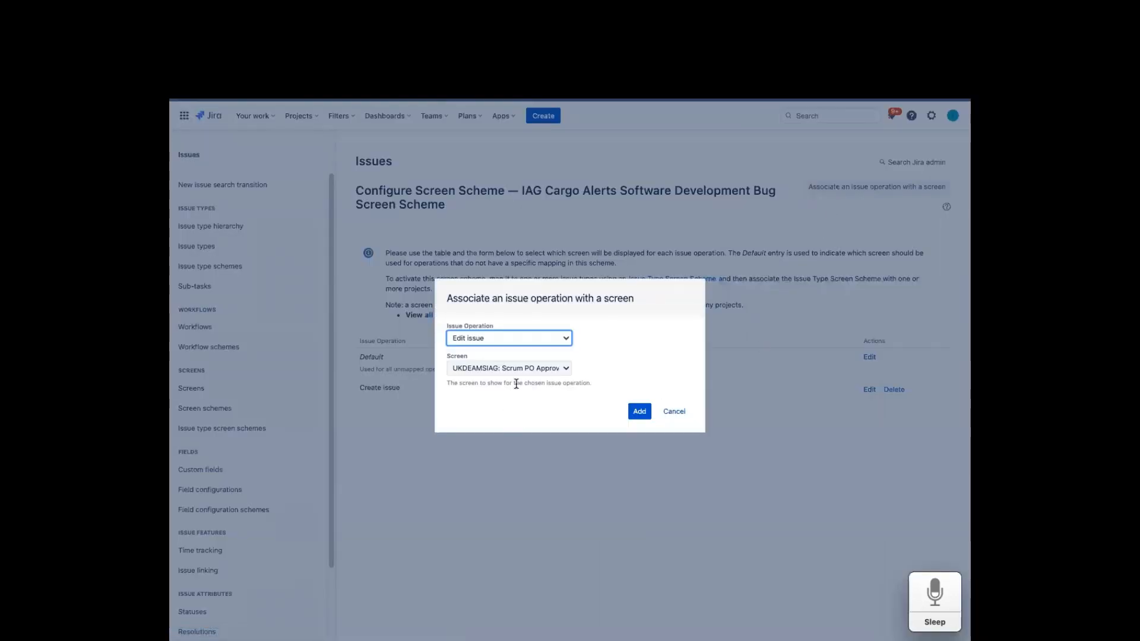
{"action": "left_click", "coordinate": [558, 369]}
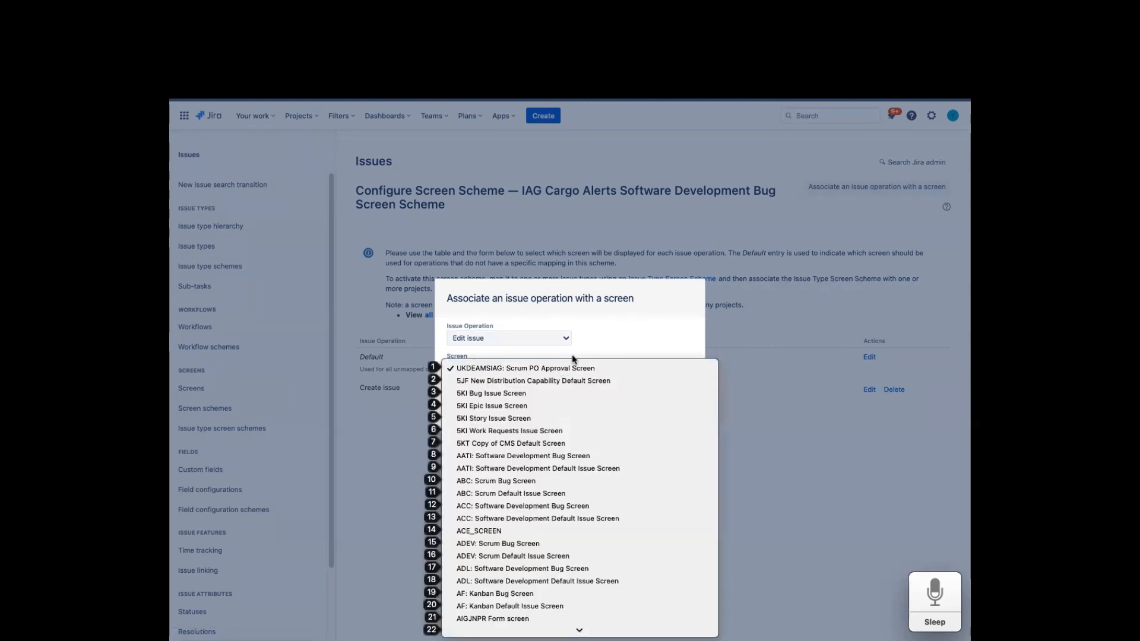
{"action": "type", "text": "iag"}
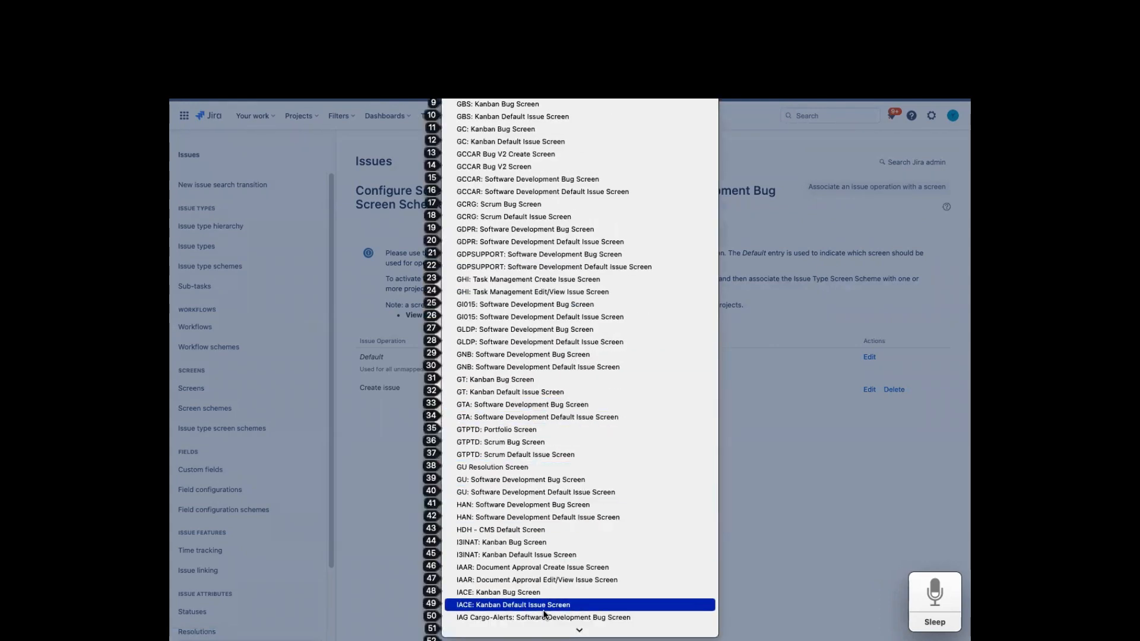
{"action": "left_click", "coordinate": [540, 618]}
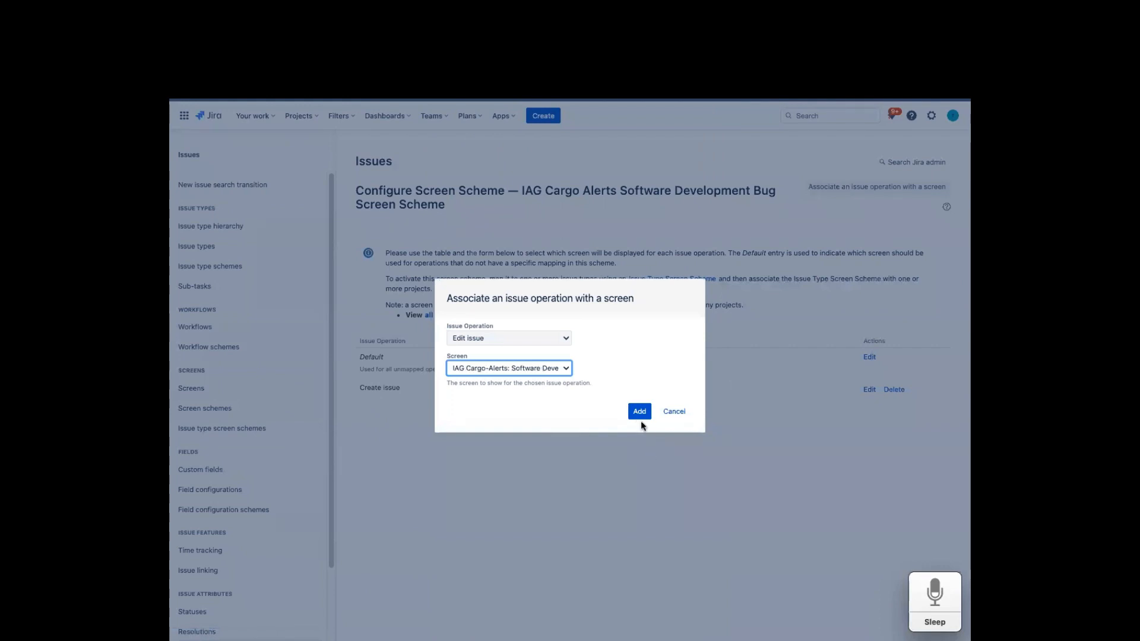
{"action": "left_click", "coordinate": [640, 412]}
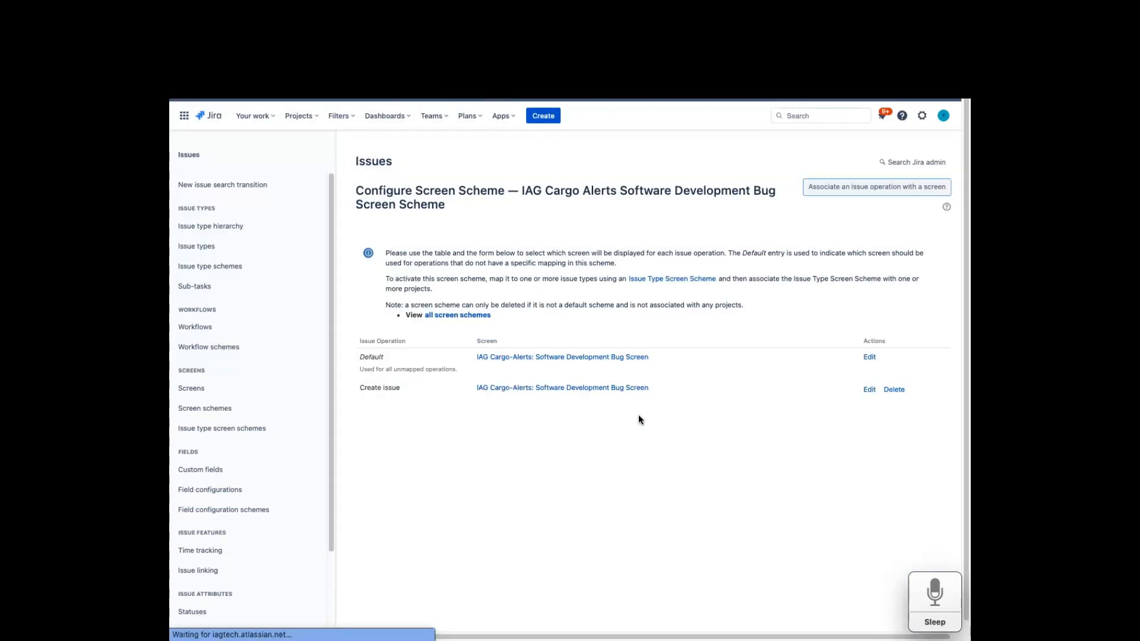
- Associate the View issue operation with the "IAG Cargo-Alerts: Software Development Bug Screen" in this screen scheme
{"action": "left_click", "coordinate": [872, 189]}
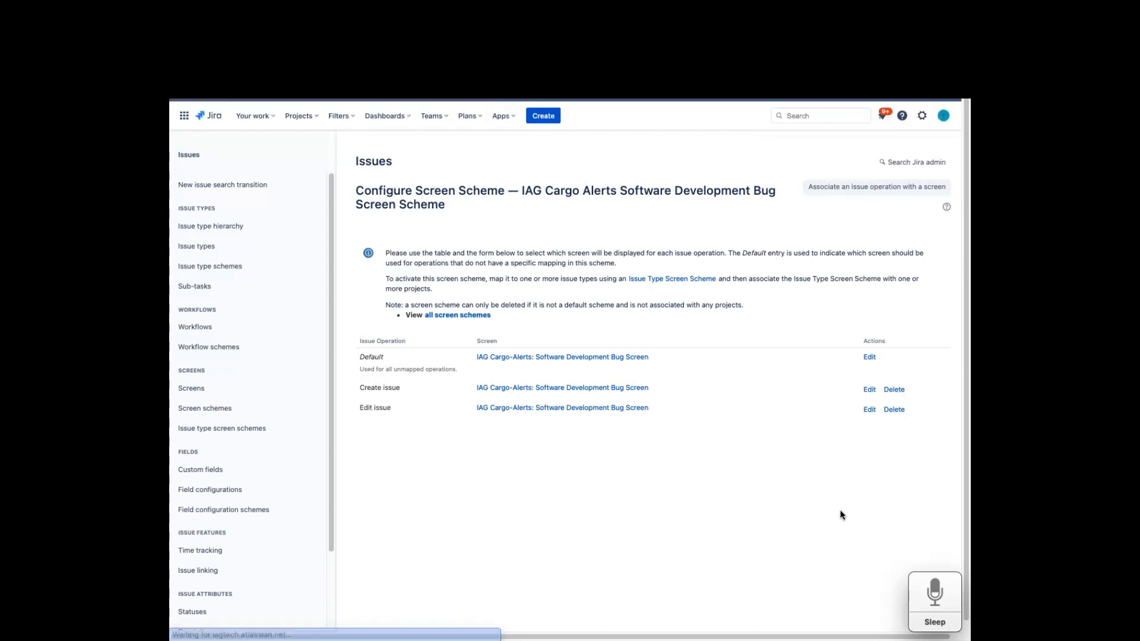
{"action": "left_click", "coordinate": [853, 189]}
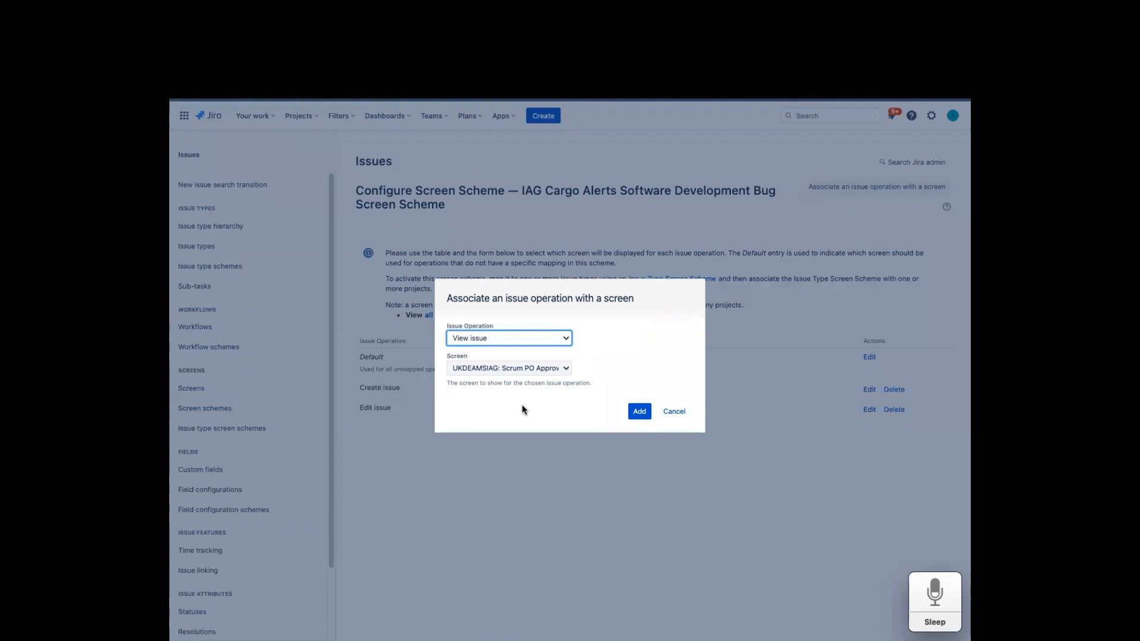
{"action": "left_click", "coordinate": [522, 368]}
{"action": "type", "text": "ag"}
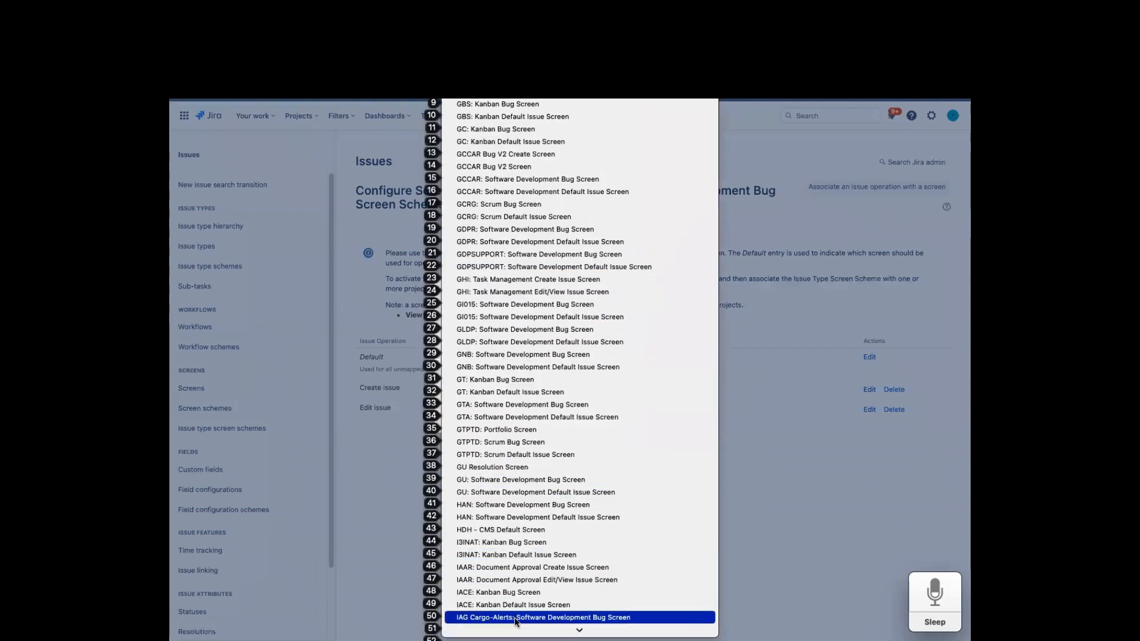
{"action": "left_click", "coordinate": [561, 618]}
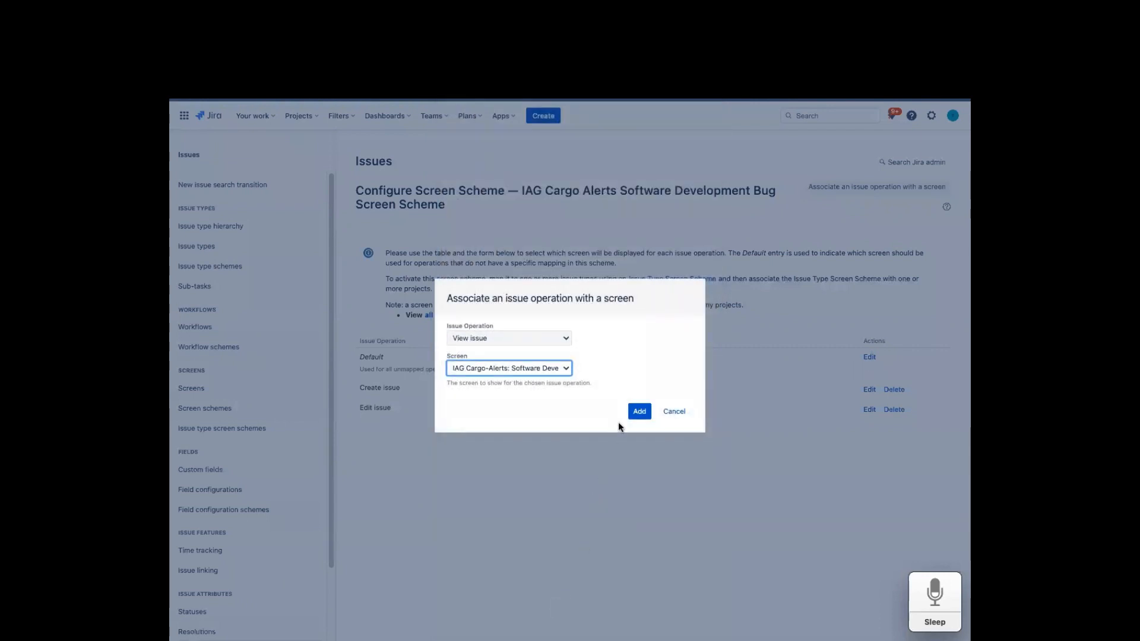
{"action": "left_click", "coordinate": [639, 411]}
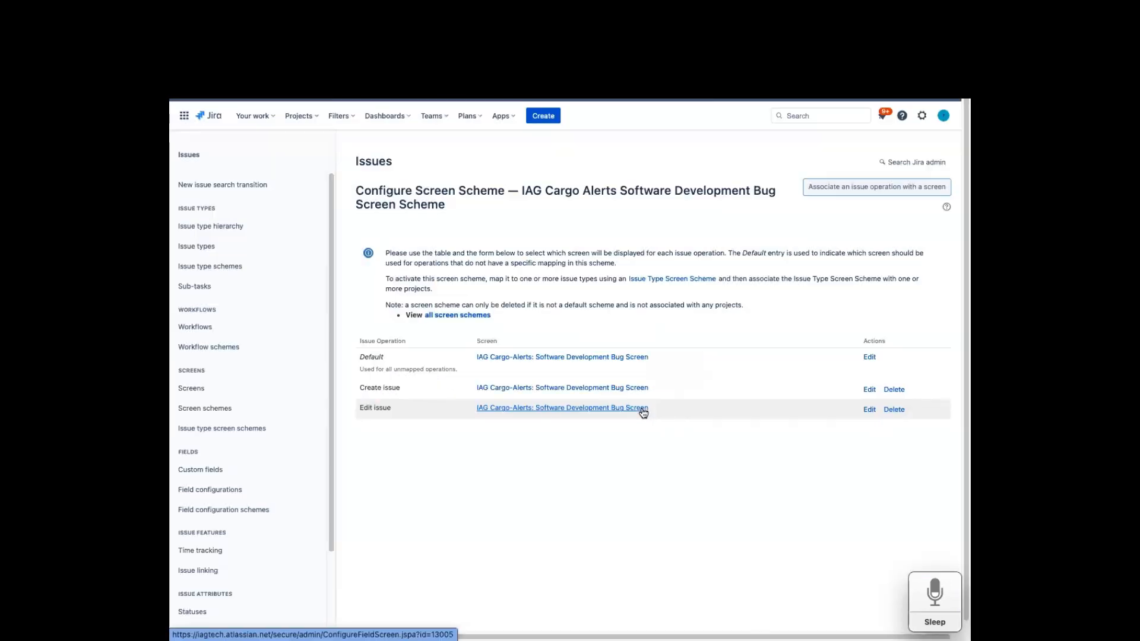
{"action": "left_click", "coordinate": [643, 411]}
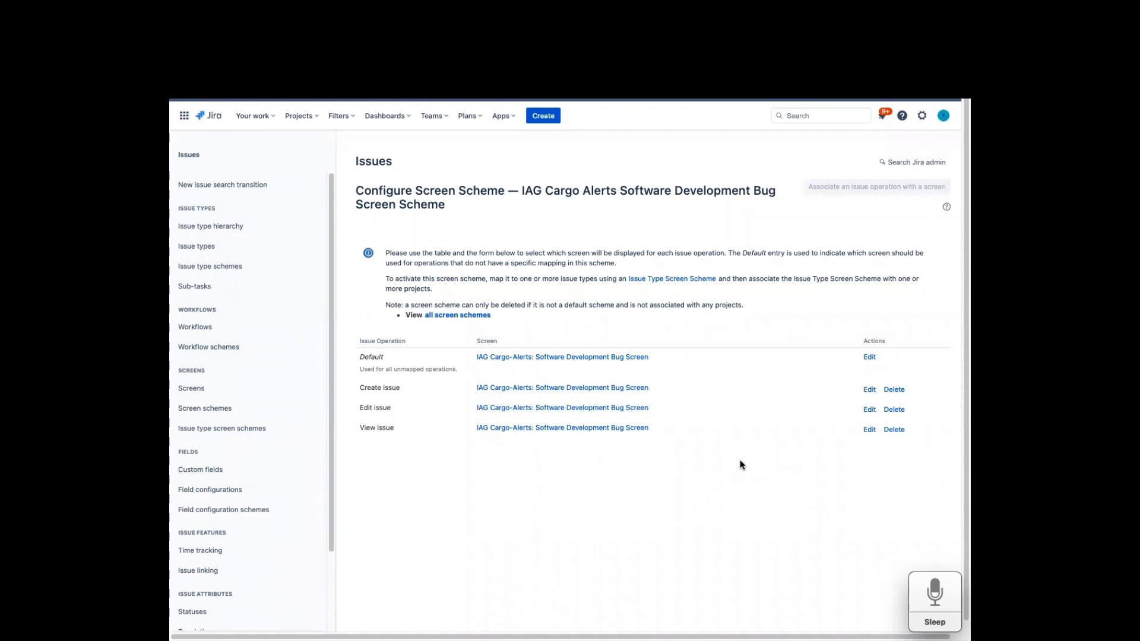
- Copy the name "DPT: Software Development Issue Type Screen Scheme" from the project's Screens settings and open the global issue type screen schemes list
{"action": "key", "text": "ctrl+Tab"}
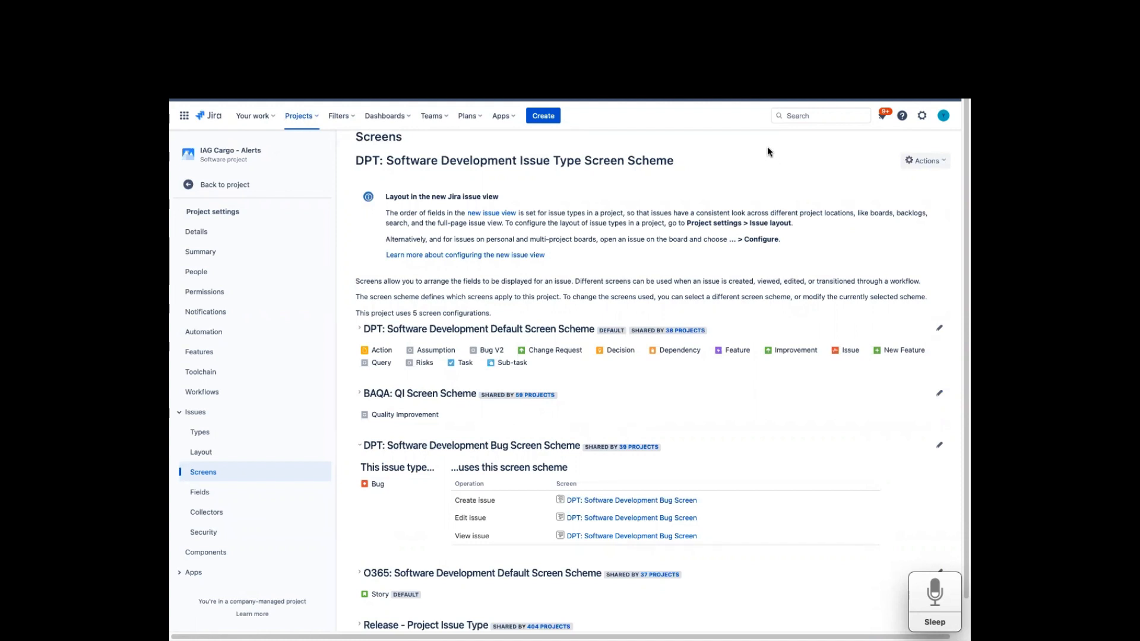
{"action": "scroll", "coordinate": [749, 168], "scroll_direction": "up", "scroll_amount": 1}
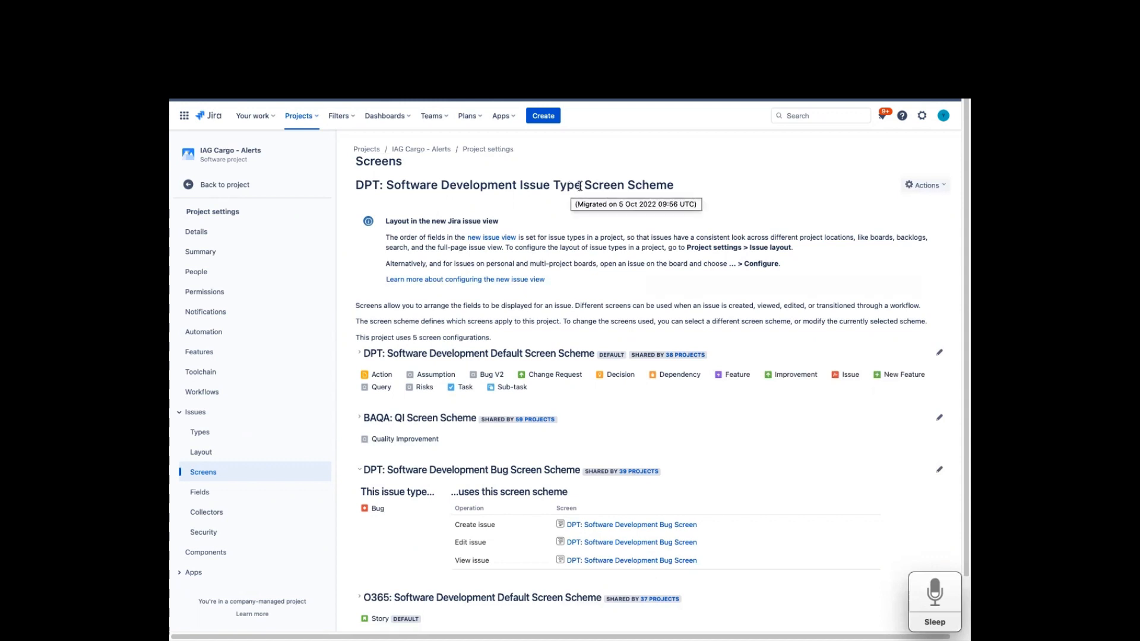
{"action": "left_click_drag", "start_coordinate": [675, 187], "coordinate": [607, 187]}
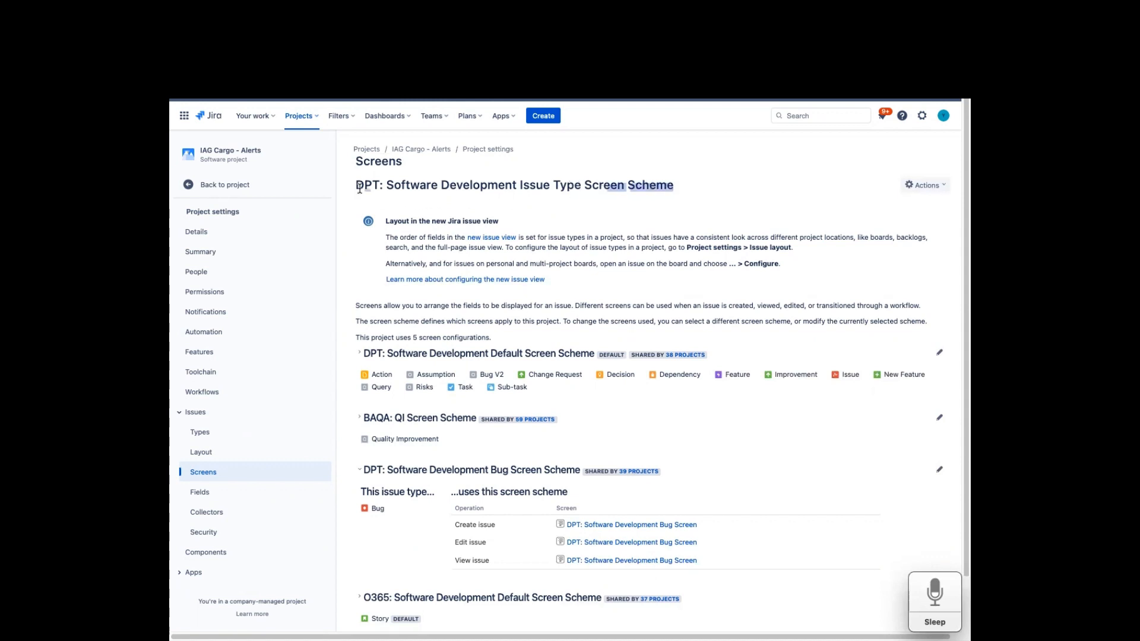
{"action": "left_click_drag", "start_coordinate": [356, 186], "coordinate": [676, 187]}
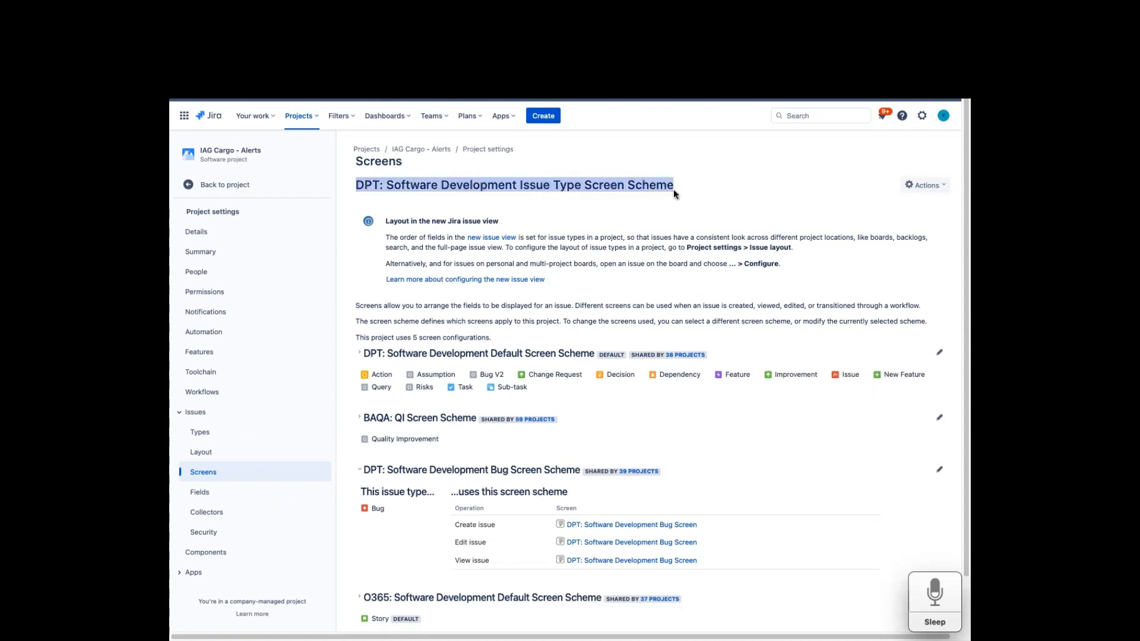
{"action": "right_click", "coordinate": [601, 179]}
{"action": "left_click", "coordinate": [653, 212]}
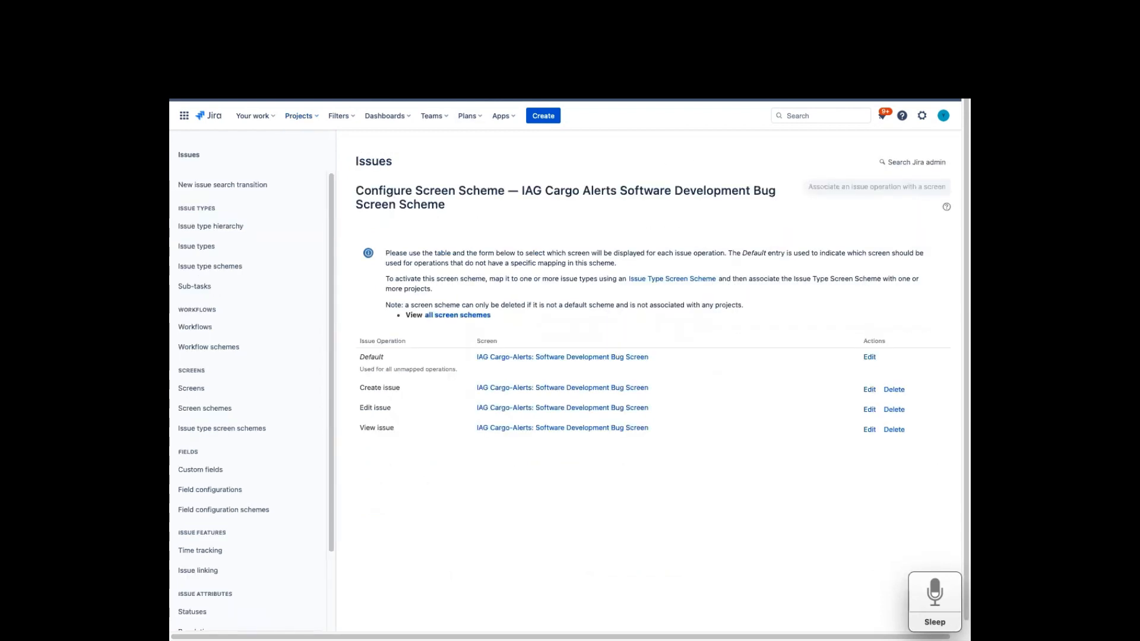
{"action": "left_click", "coordinate": [265, 436]}
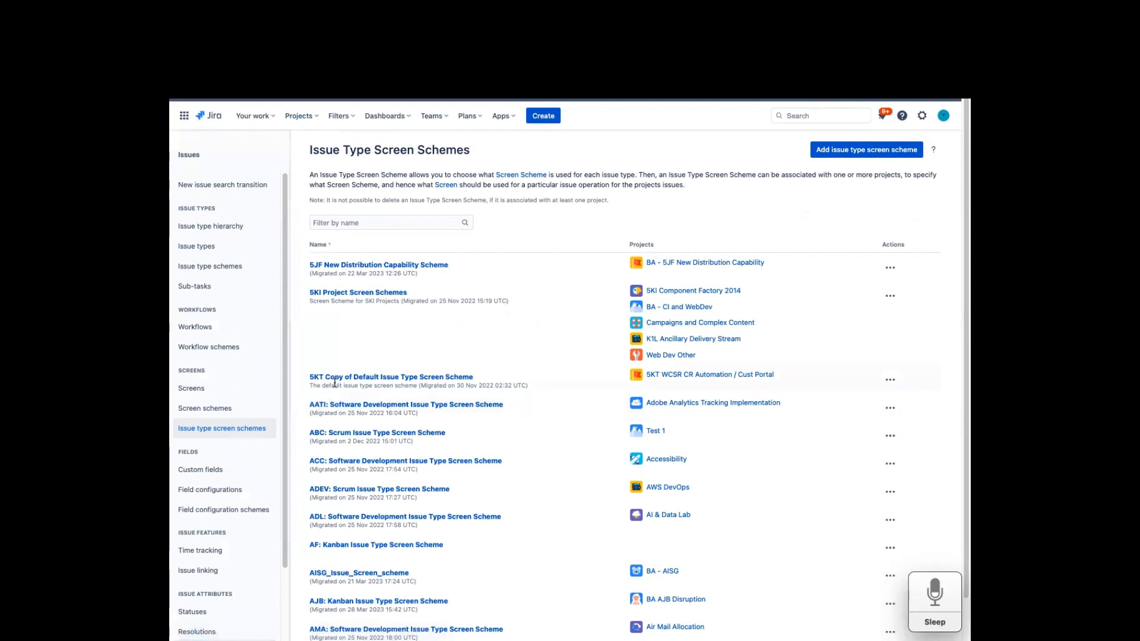
- Filter the issue type screen schemes for "DPT: Software Development Issue Type Screen Scheme" and start a copy of the exact match
{"action": "left_click", "coordinate": [383, 217]}
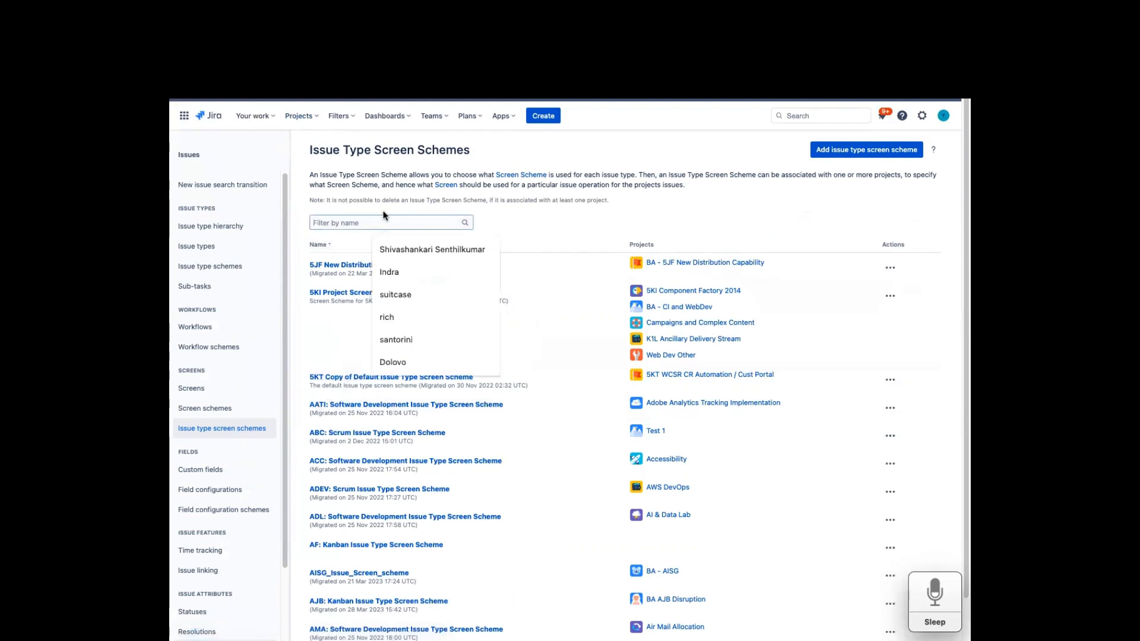
{"action": "key", "text": "super+v"}
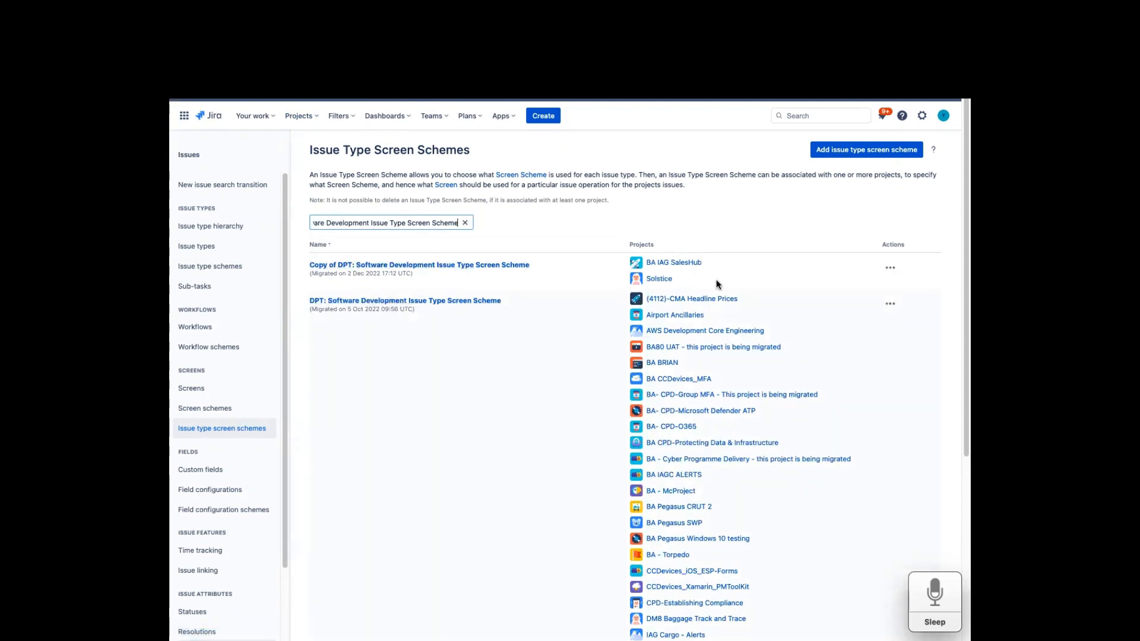
{"action": "left_click", "coordinate": [889, 307]}
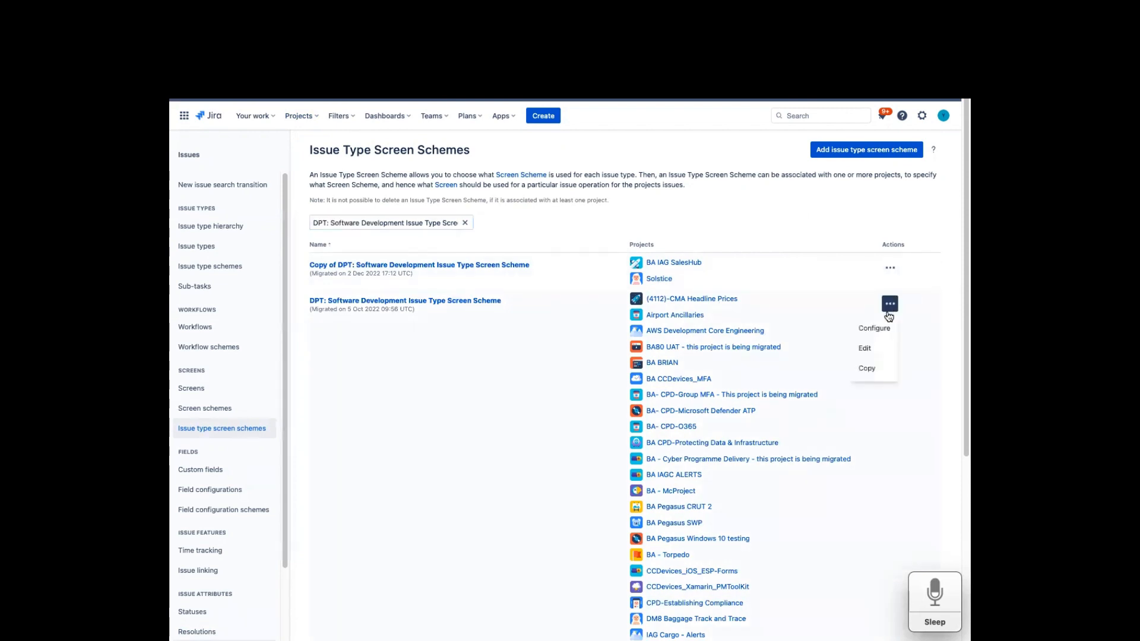
{"action": "left_click", "coordinate": [872, 372]}
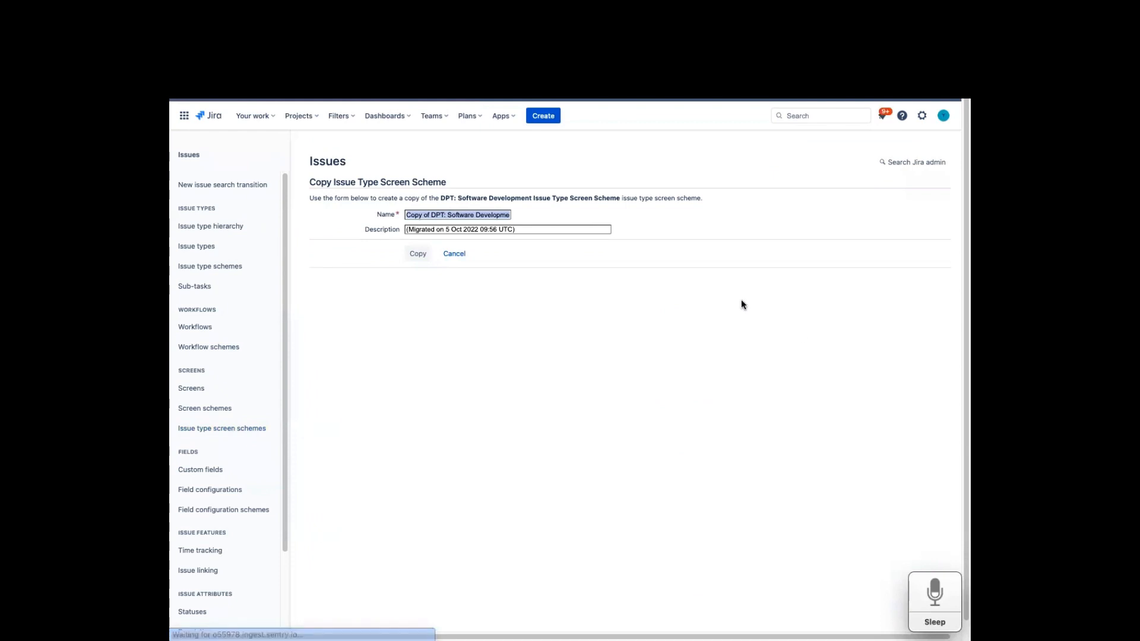
- Name the copied scheme "IAG Cargo Alerts Software Development Issue Type Screen Scheme"
{"action": "left_click", "coordinate": [446, 214]}
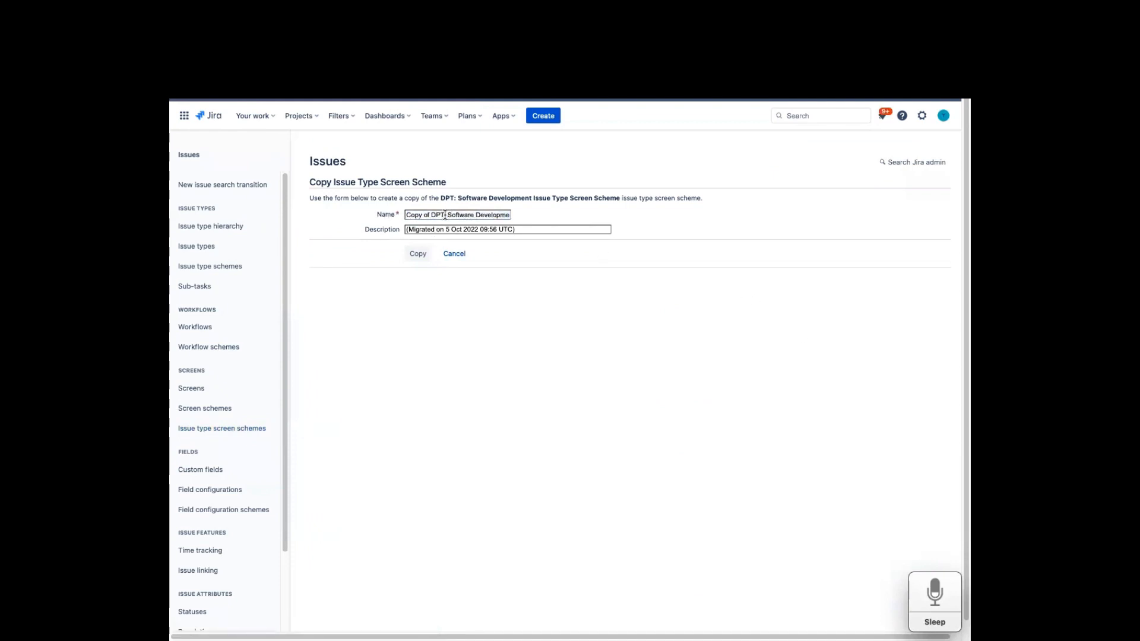
{"action": "left_click_drag", "start_coordinate": [444, 214], "coordinate": [406, 214]}
{"action": "type", "text": "IAG C"}
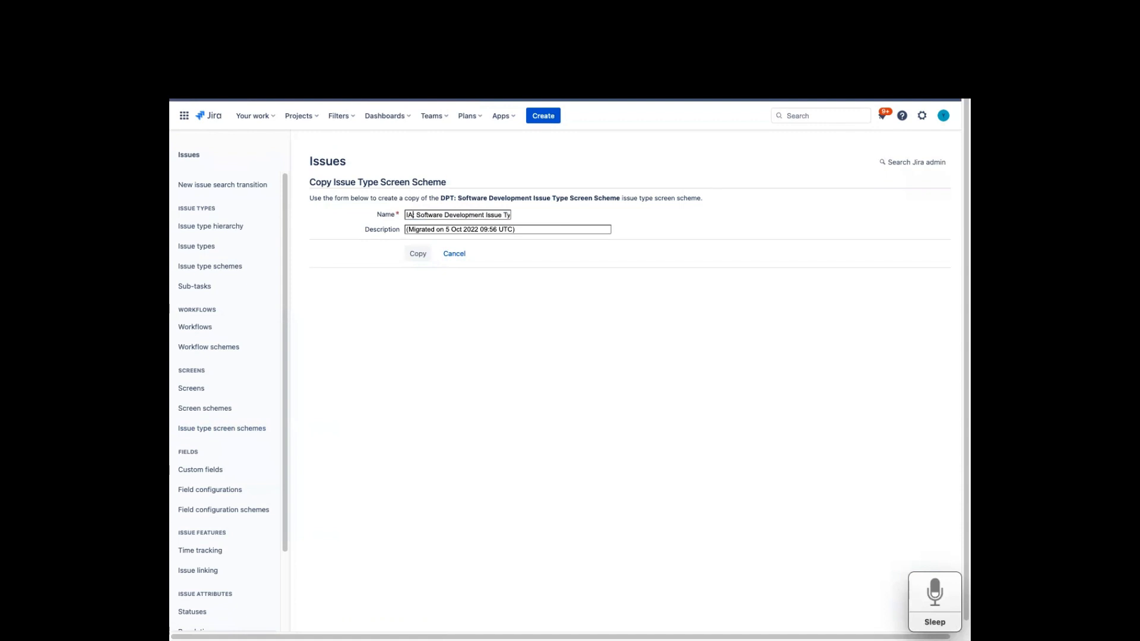
{"action": "type", "text": "A"}
{"action": "key", "text": "BackSpace"}
{"action": "type", "text": "argo Alerts"}
{"action": "key", "text": "BackSpace"}
{"action": "key", "text": "BackSpace"}
- Clear the migration note from the copy's description and create the copied issue type screen scheme
{"action": "left_click", "coordinate": [526, 231]}
{"action": "left_click_drag", "start_coordinate": [406, 237], "coordinate": [405, 230]}
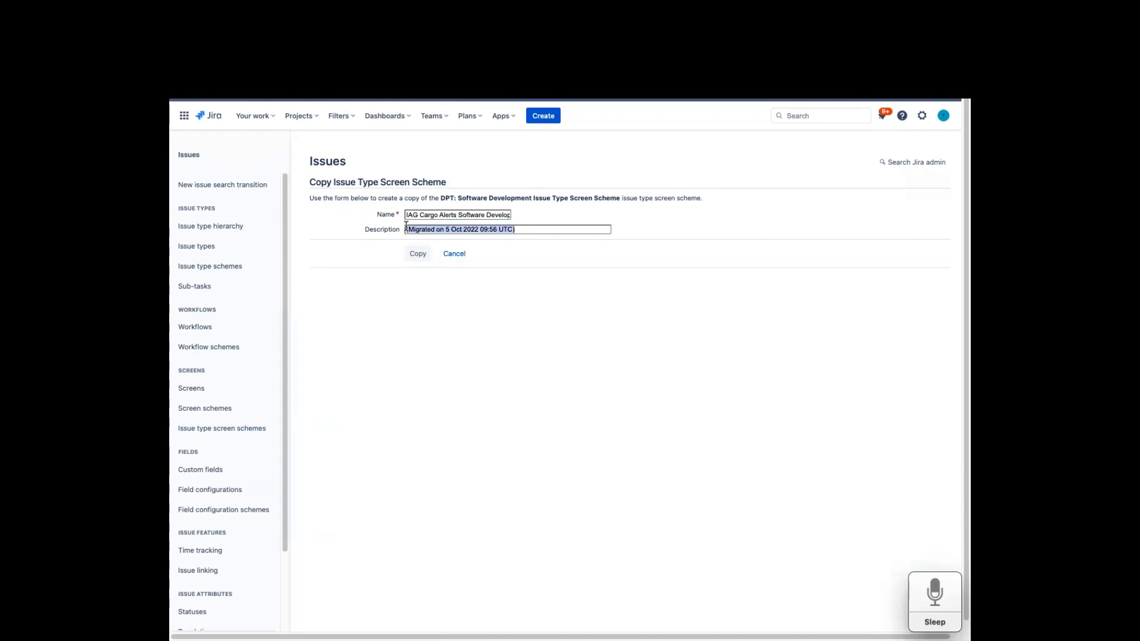
{"action": "key", "text": "BackSpace"}
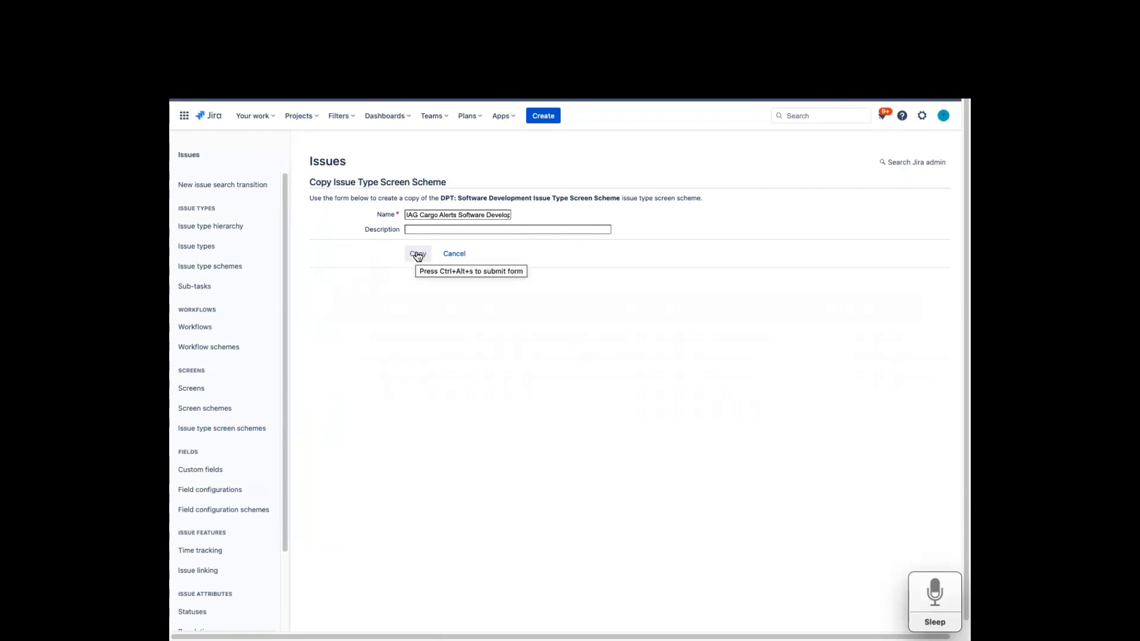
{"action": "left_click", "coordinate": [417, 255]}
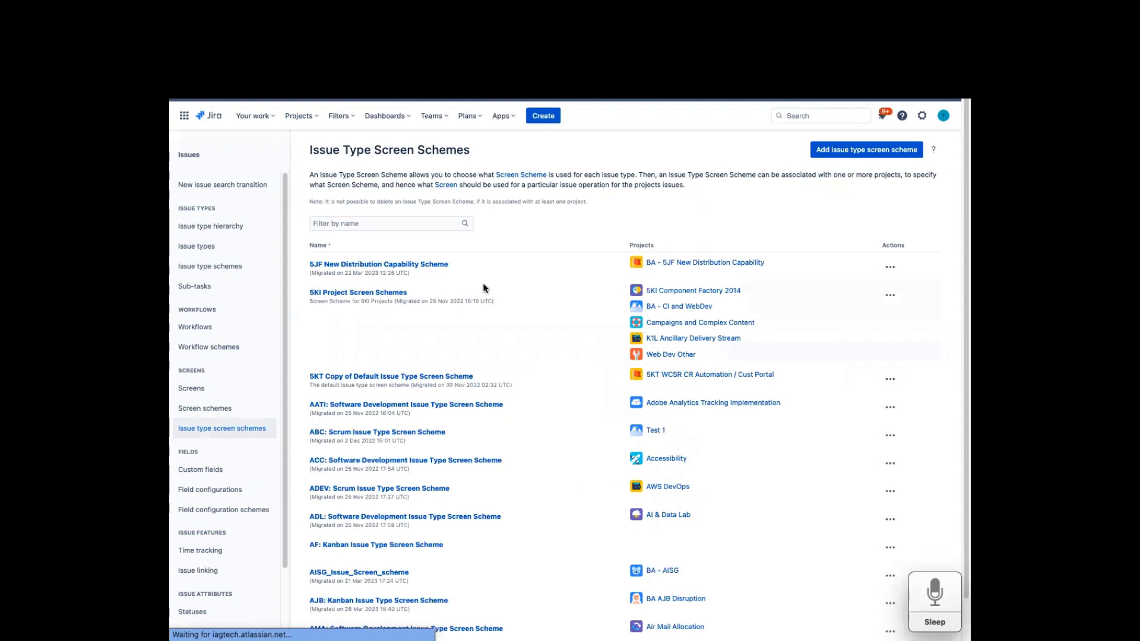
- Filter the schemes by "iag cargo" and open the configuration of the IAG Cargo Alerts issue type screen scheme
{"action": "left_click", "coordinate": [389, 221]}
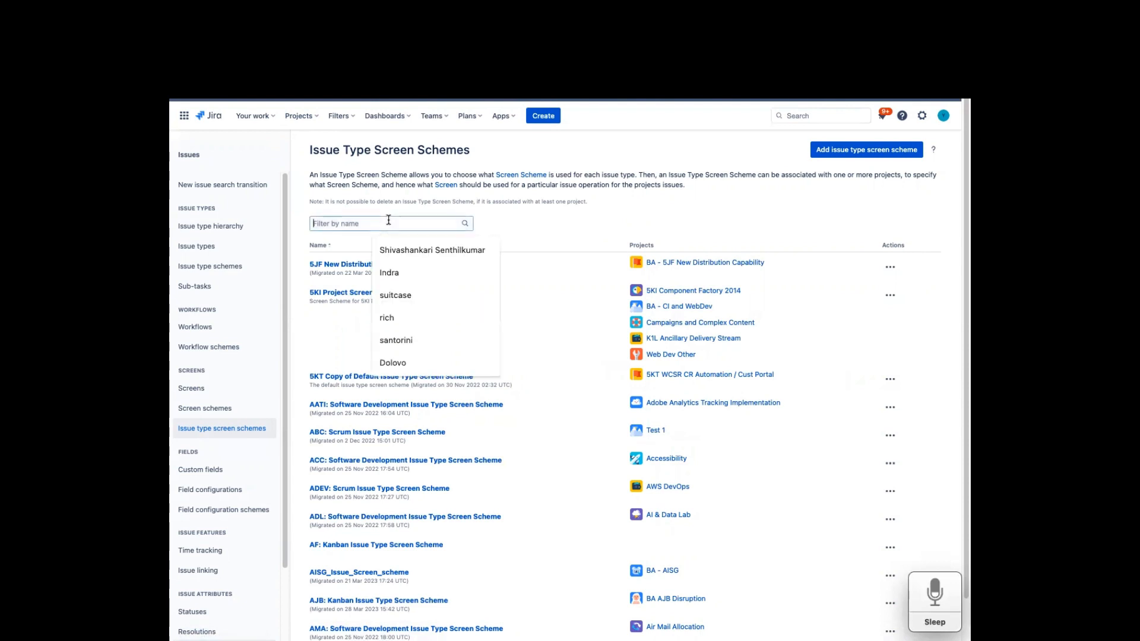
{"action": "type", "text": "i"}
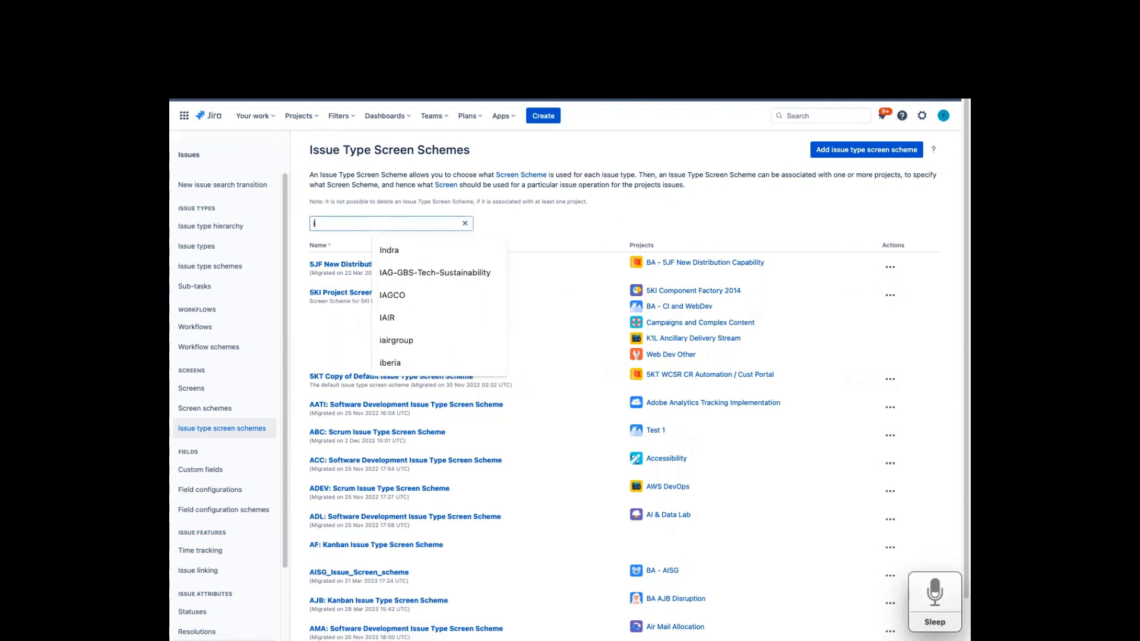
{"action": "type", "text": "ag cargo"}
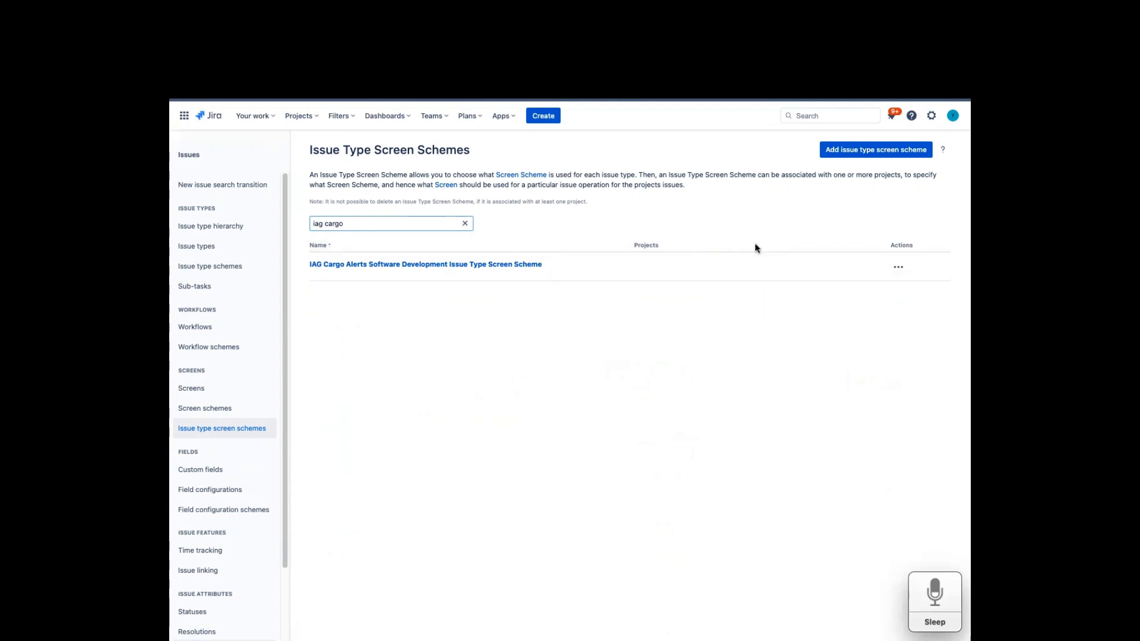
{"action": "left_click", "coordinate": [899, 269]}
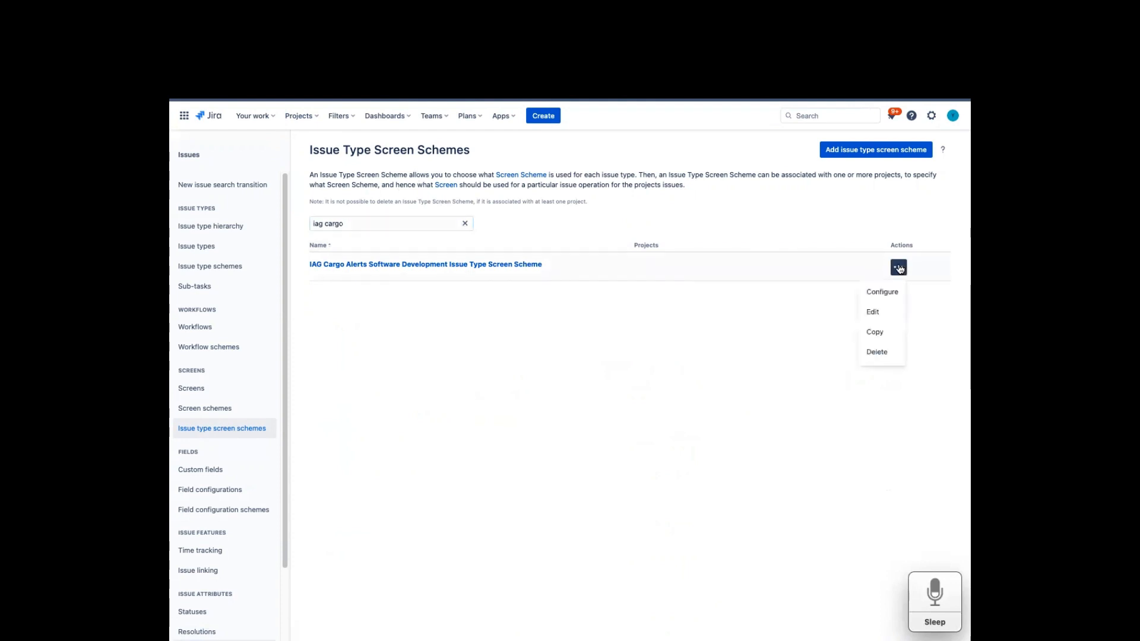
{"action": "left_click", "coordinate": [899, 291]}
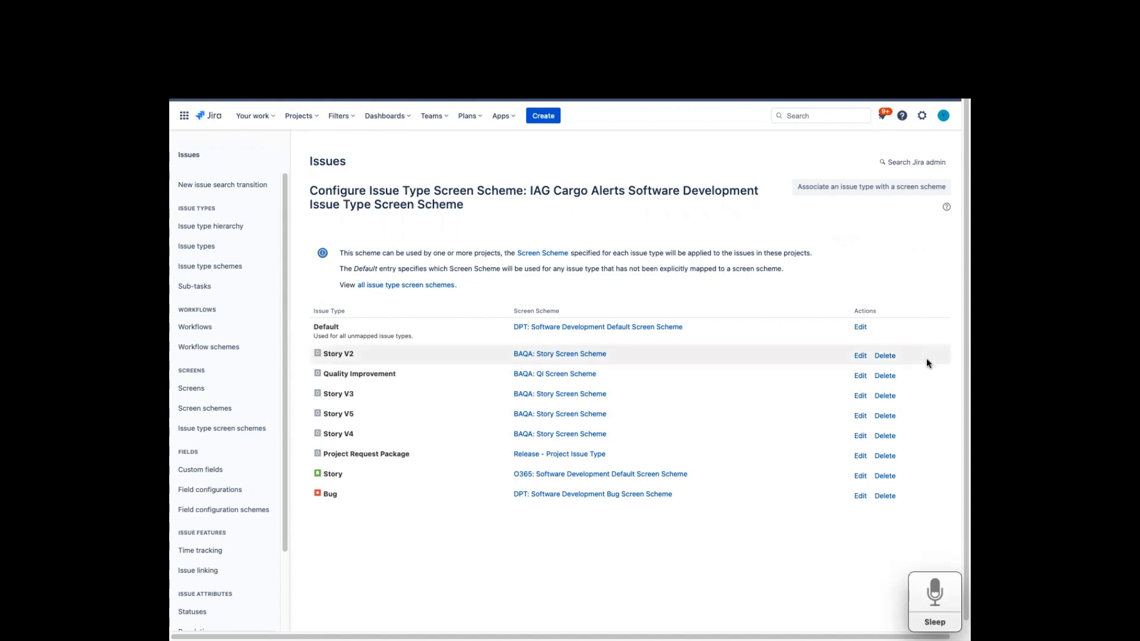
- Set the Bug issue type's screen scheme to "IAG Cargo Alerts Software Development Bug Screen Scheme" and save the entry
{"action": "left_click", "coordinate": [860, 497]}
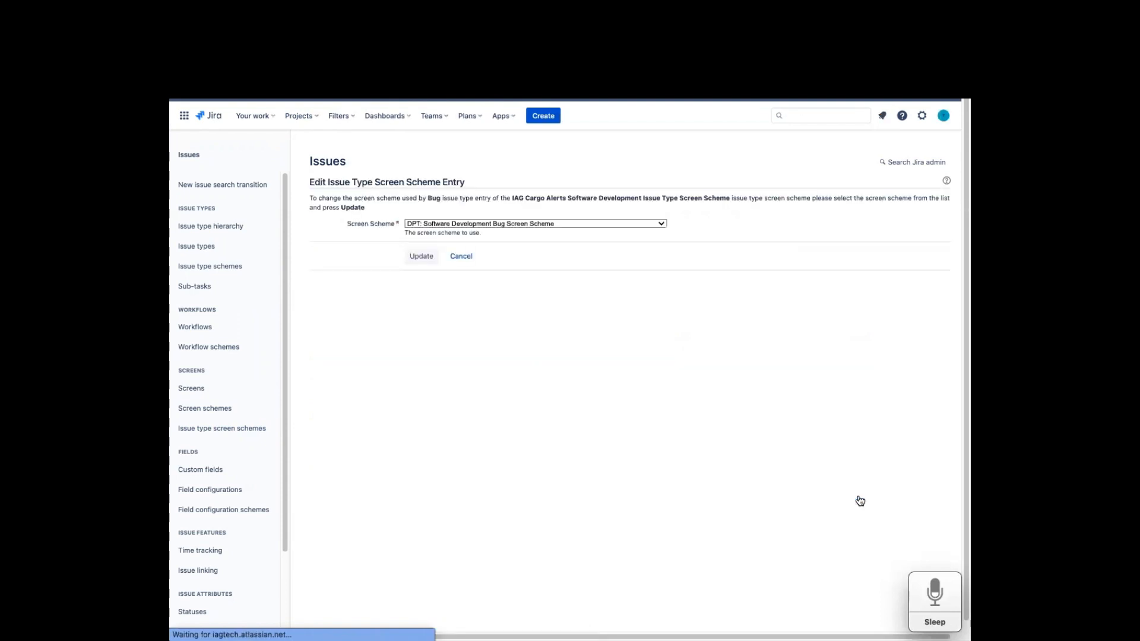
{"action": "left_click", "coordinate": [581, 223]}
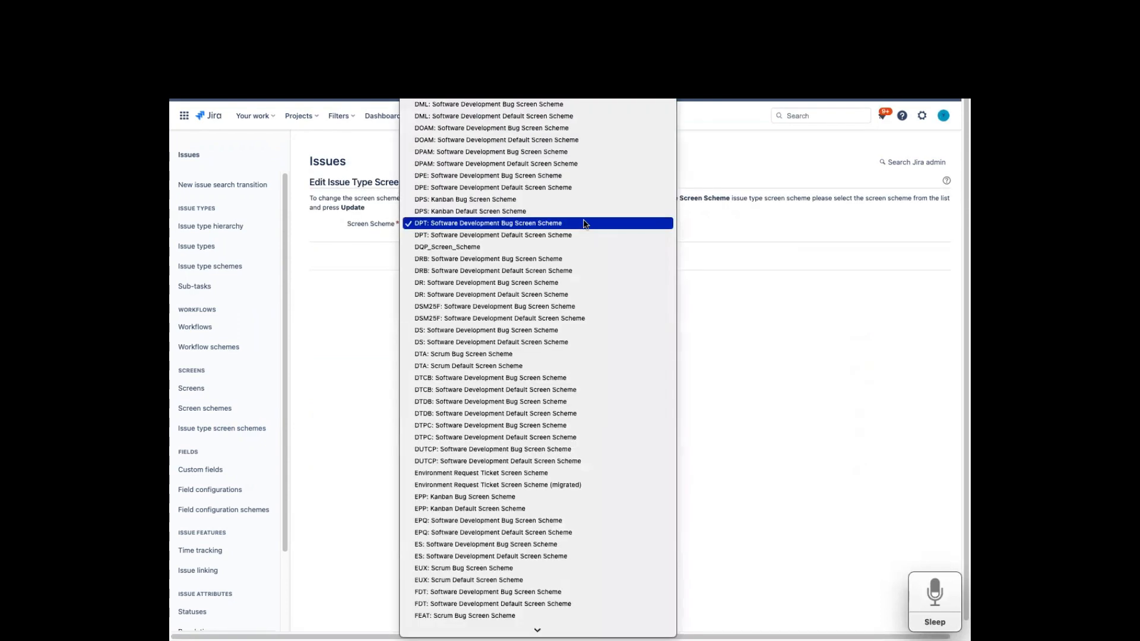
{"action": "type", "text": "iag"}
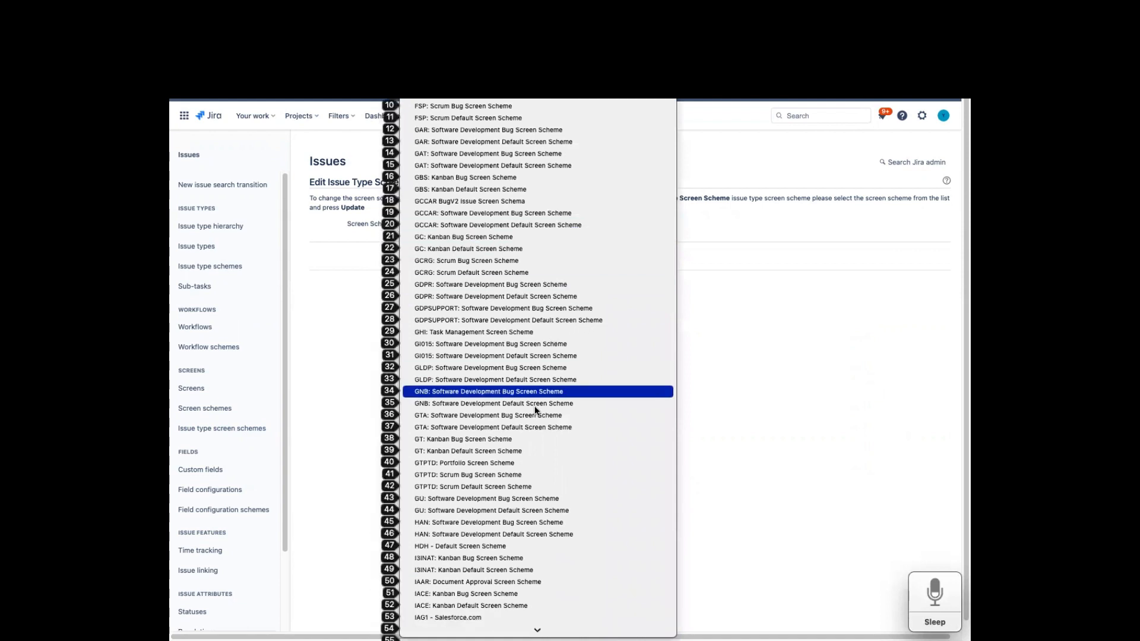
{"action": "scroll", "coordinate": [535, 410], "scroll_direction": "down", "scroll_amount": 2}
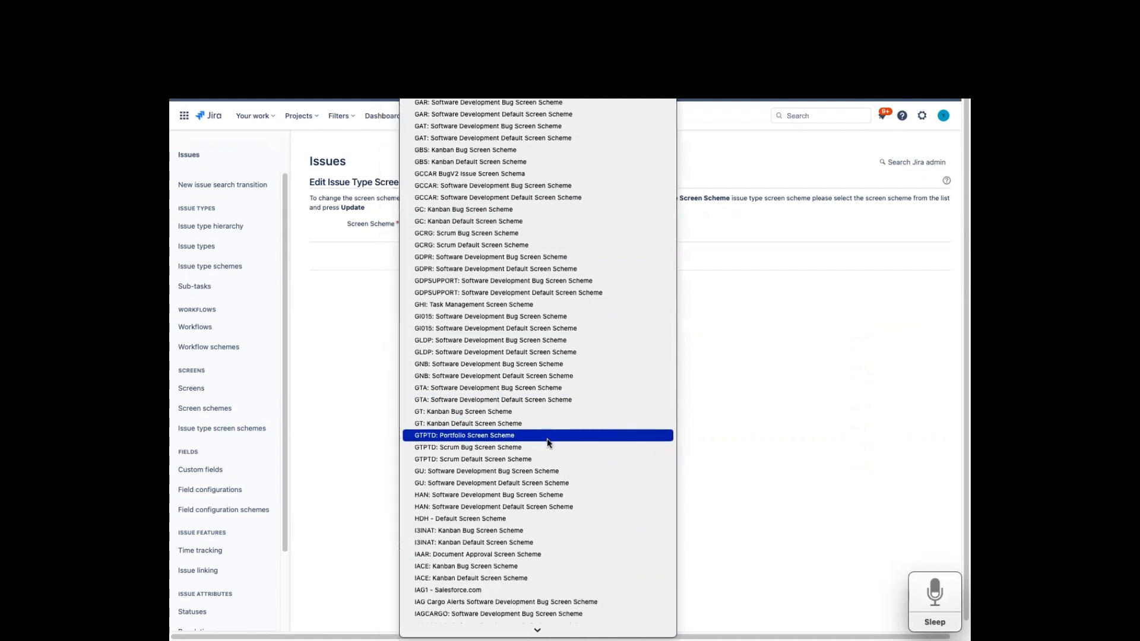
{"action": "left_click", "coordinate": [499, 604]}
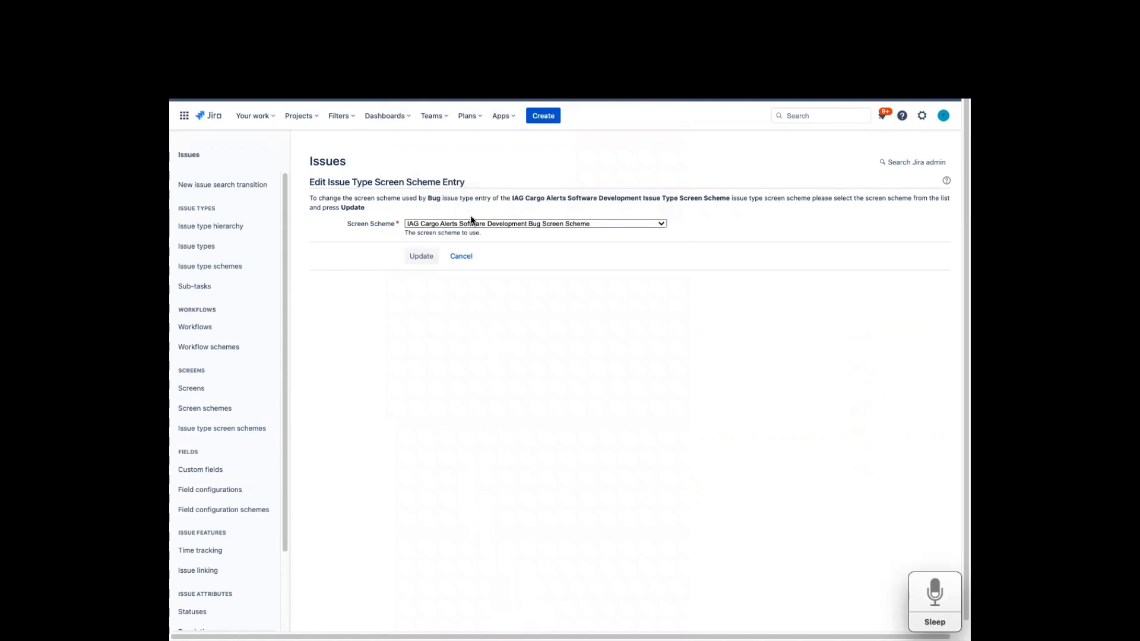
{"action": "left_click", "coordinate": [427, 260]}
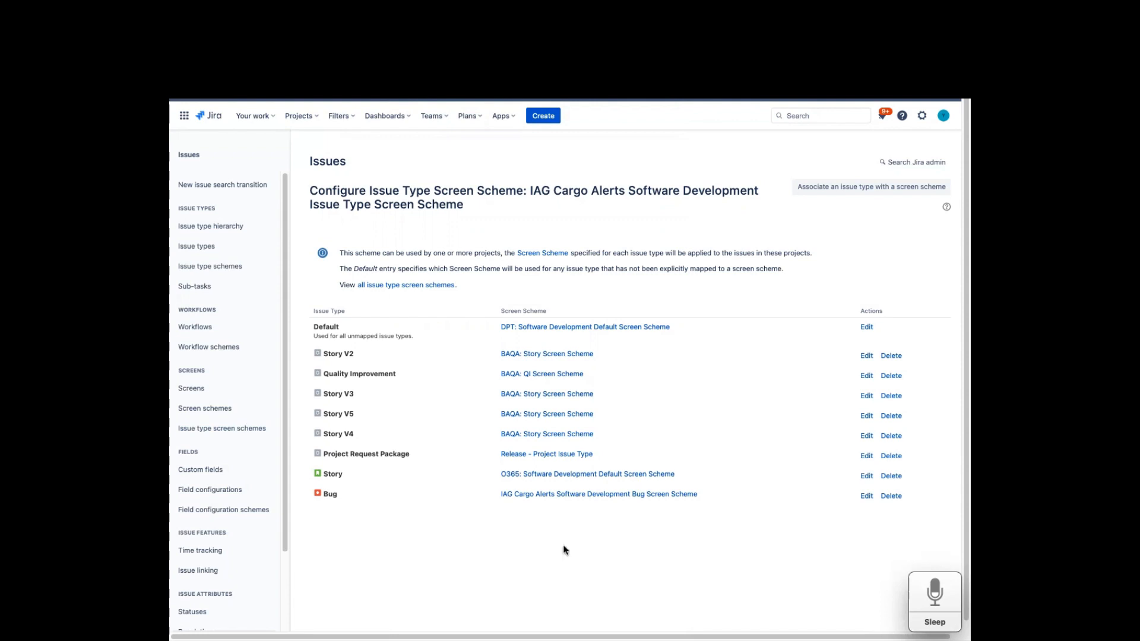
- Associate the IAG Cargo - Alerts project with the "IAG Cargo Alerts Software Development Issue Type Screen Scheme" from its Screens settings
{"action": "left_click", "coordinate": [297, 54]}
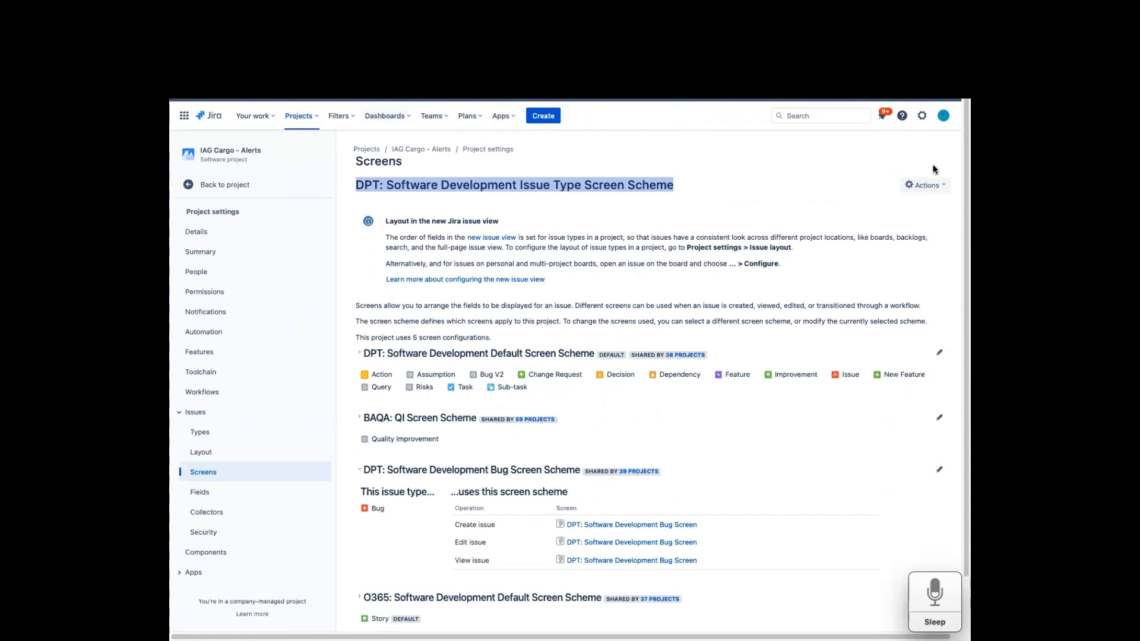
{"action": "left_click", "coordinate": [943, 186]}
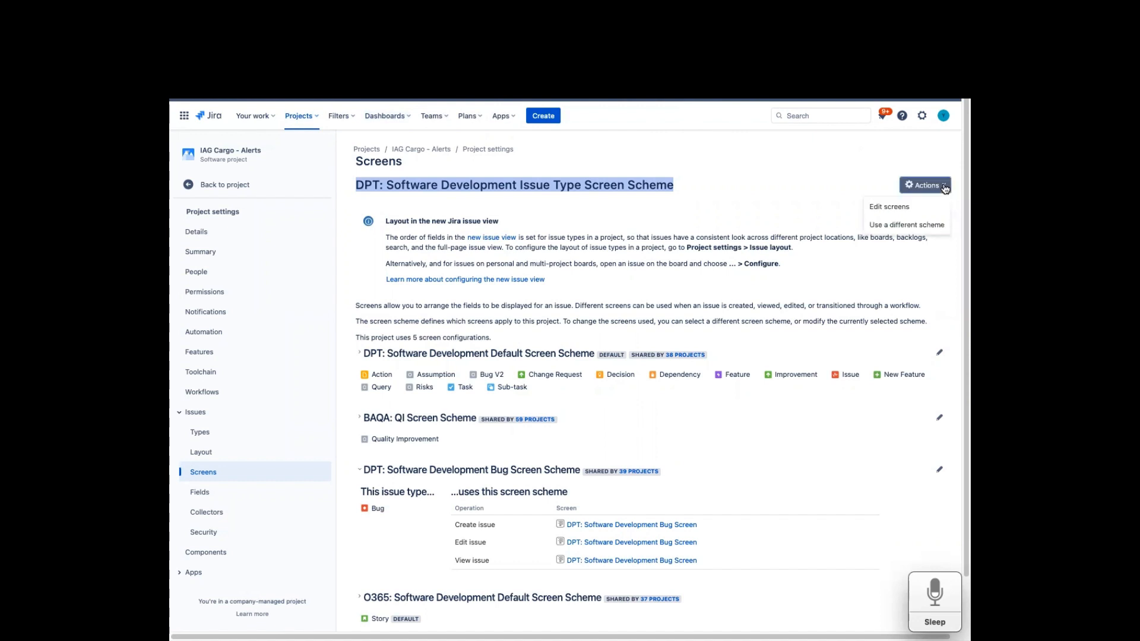
{"action": "left_click", "coordinate": [931, 224]}
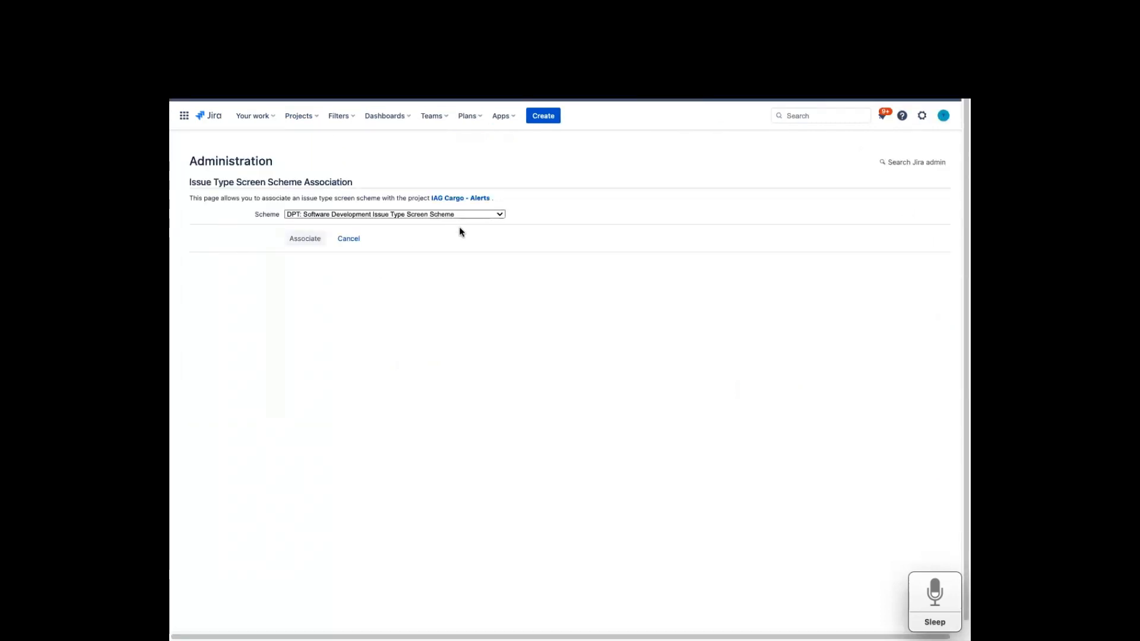
{"action": "left_click", "coordinate": [474, 215]}
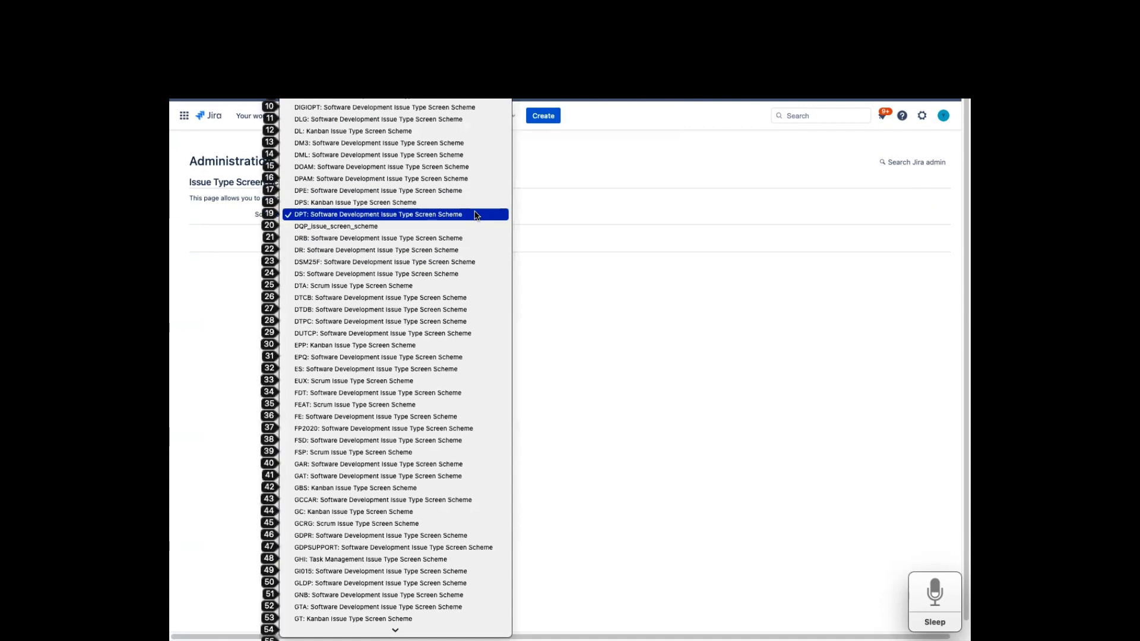
{"action": "type", "text": "iag"}
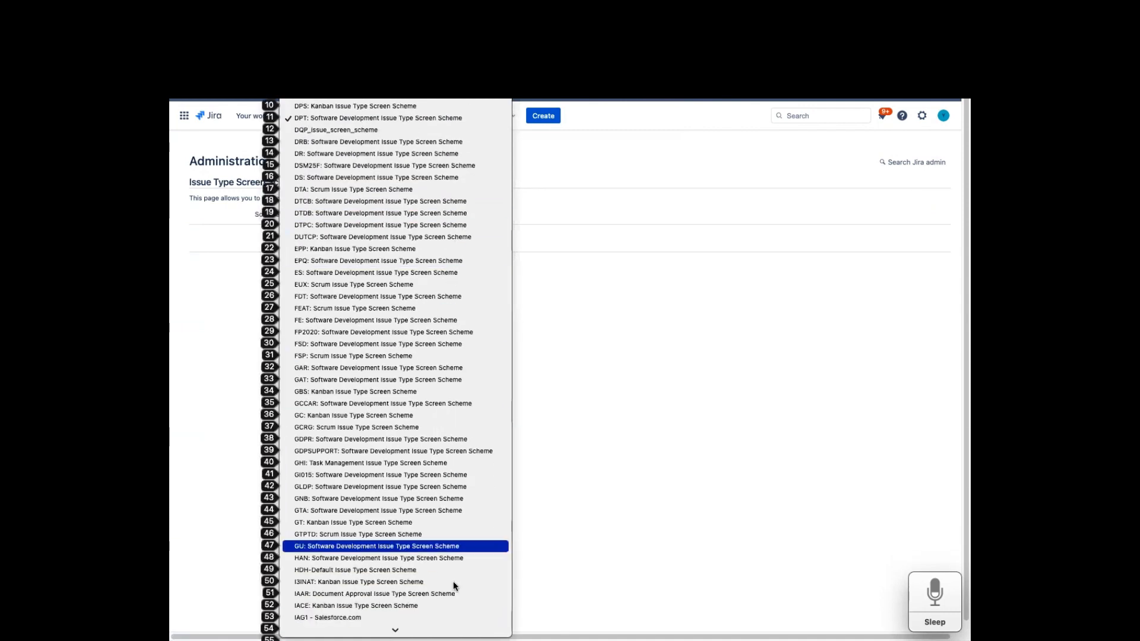
{"action": "mouse_move", "coordinate": [416, 630]}
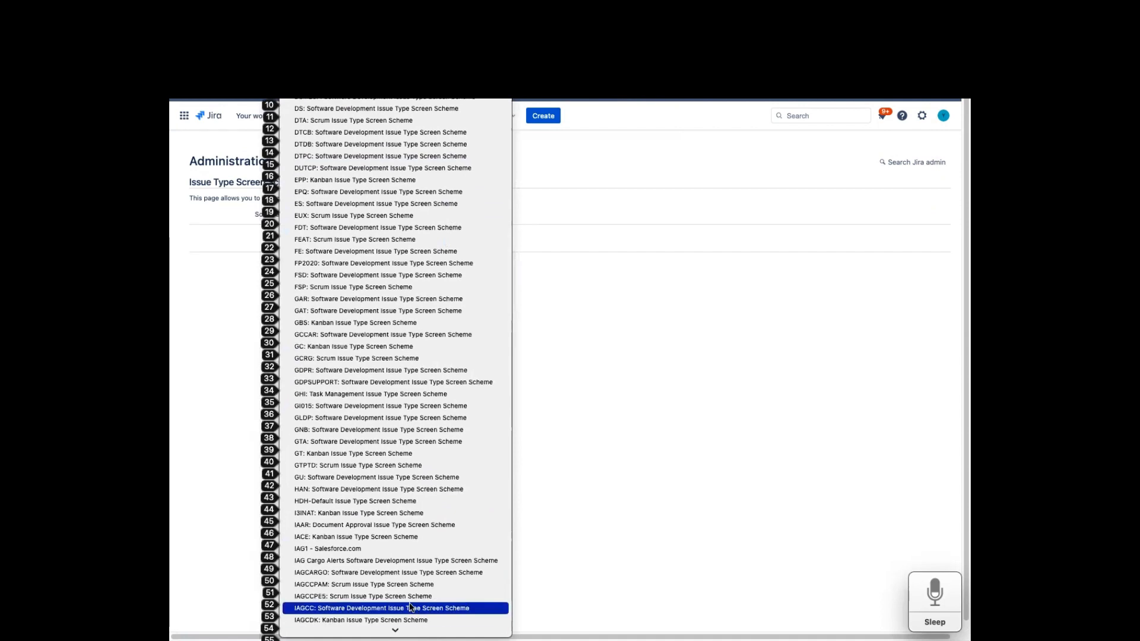
{"action": "left_click", "coordinate": [406, 561]}
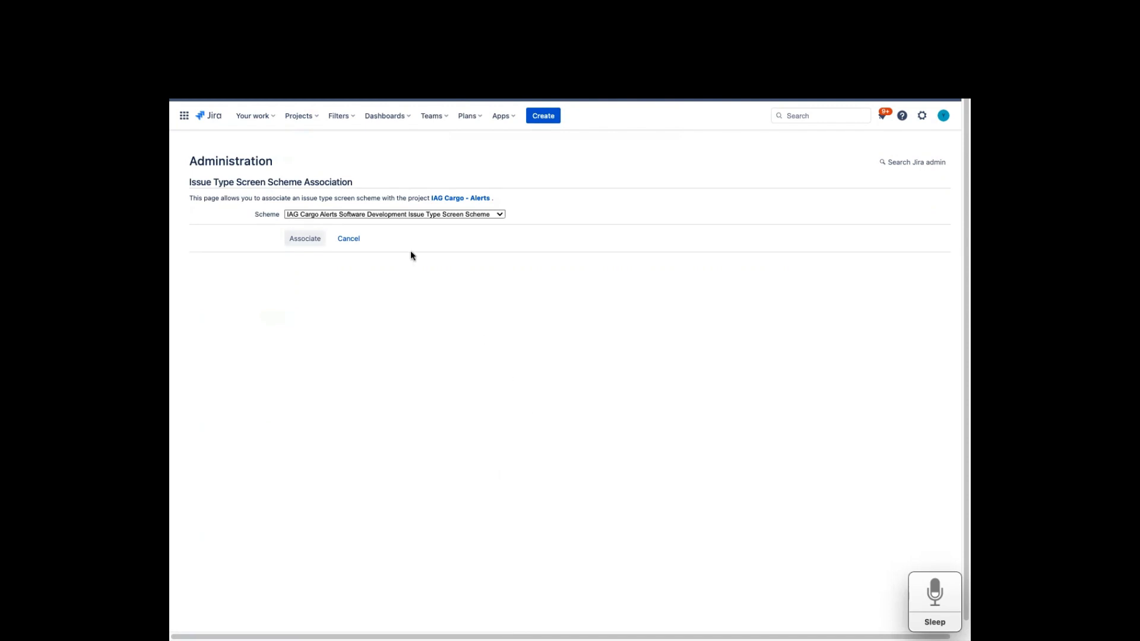
{"action": "left_click", "coordinate": [301, 242]}
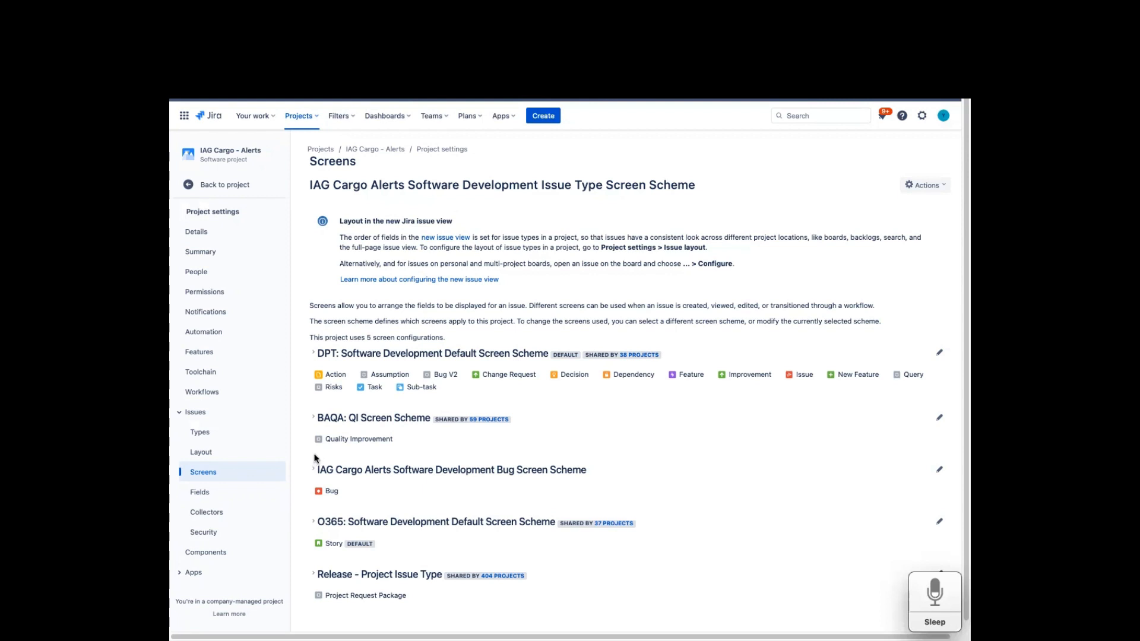
- Expand the project's bug screen scheme and open its Create issue screen in a separate browser tab
{"action": "left_click", "coordinate": [313, 471]}
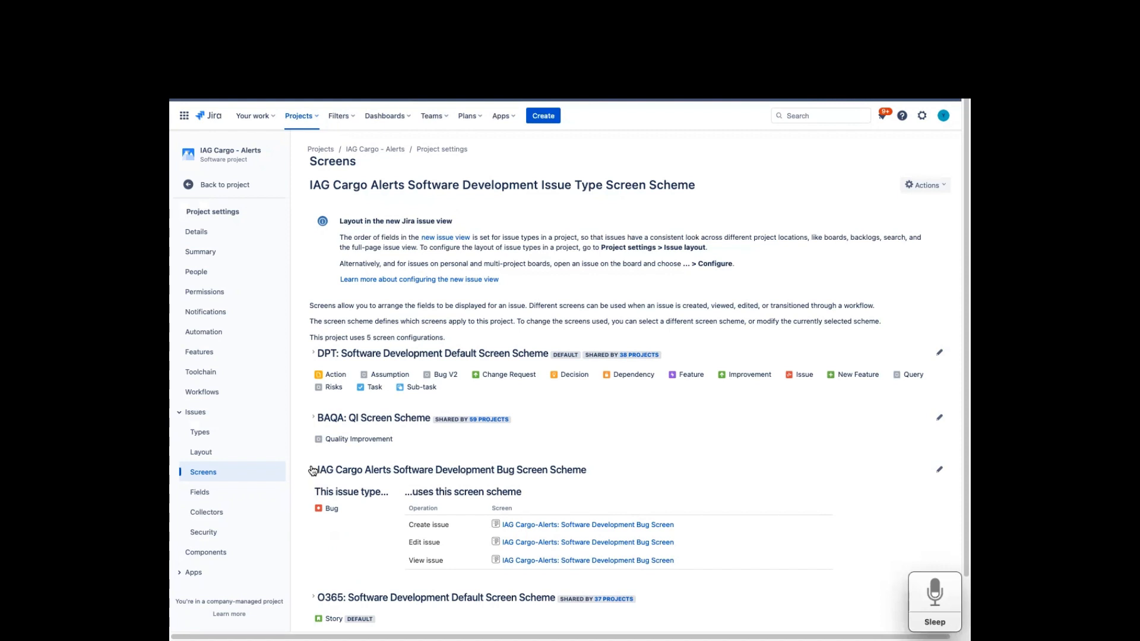
{"action": "right_click", "coordinate": [559, 526]}
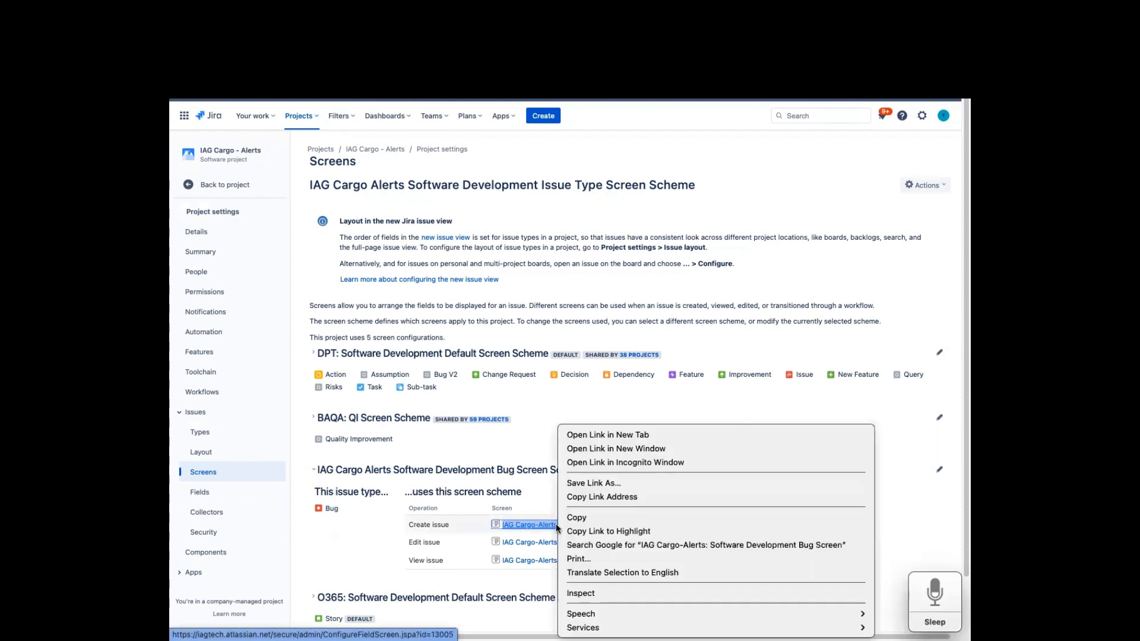
{"action": "left_click", "coordinate": [600, 440]}
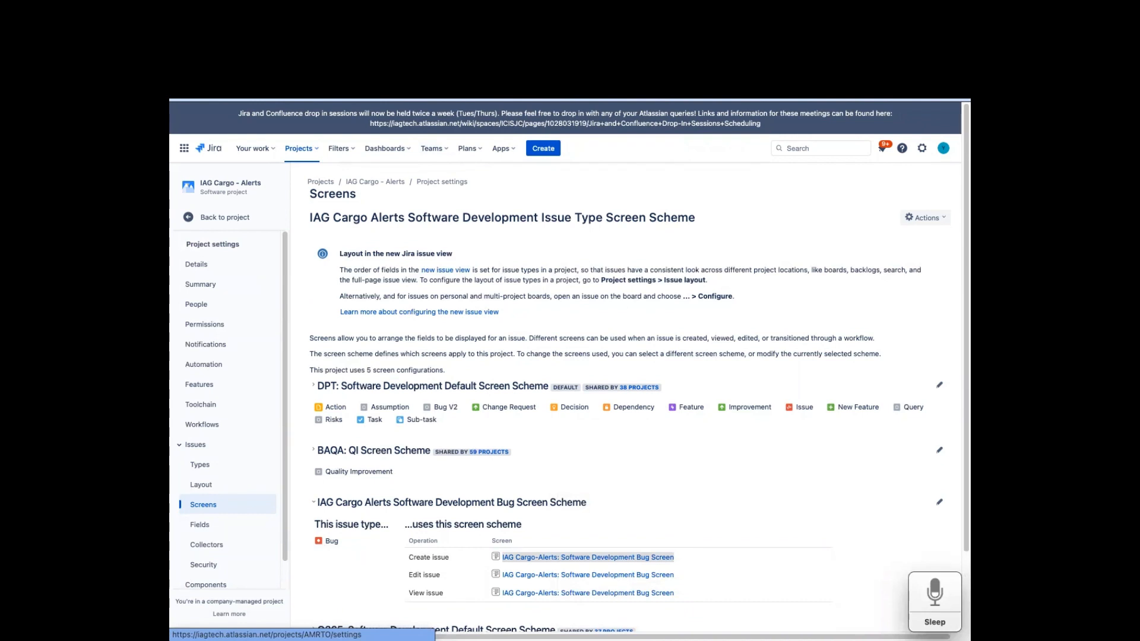
{"action": "left_click", "coordinate": [534, 44]}
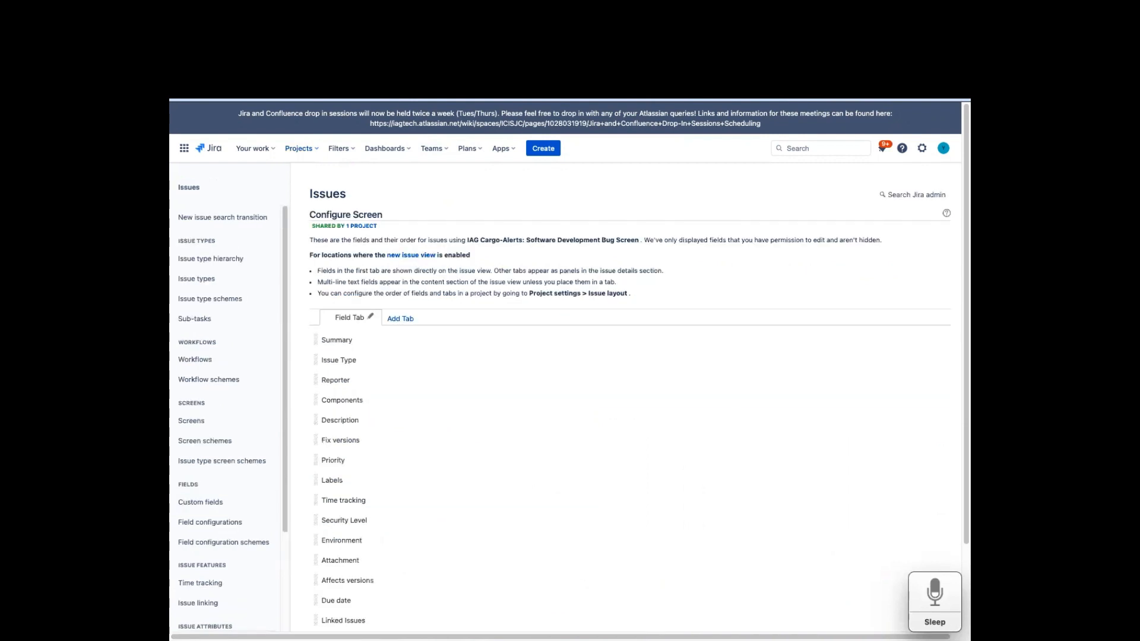
- Add the second listed Root Cause field to the IAG Cargo-Alerts: Software Development Bug Screen
{"action": "scroll", "coordinate": [420, 592], "scroll_direction": "down", "scroll_amount": 2}
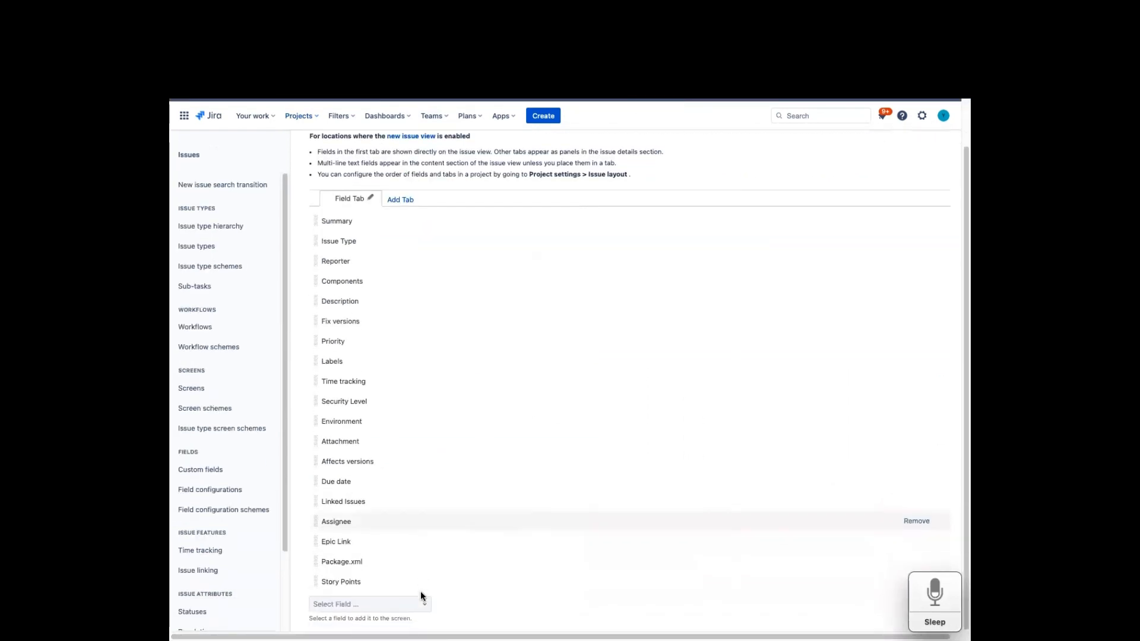
{"action": "left_click", "coordinate": [378, 603]}
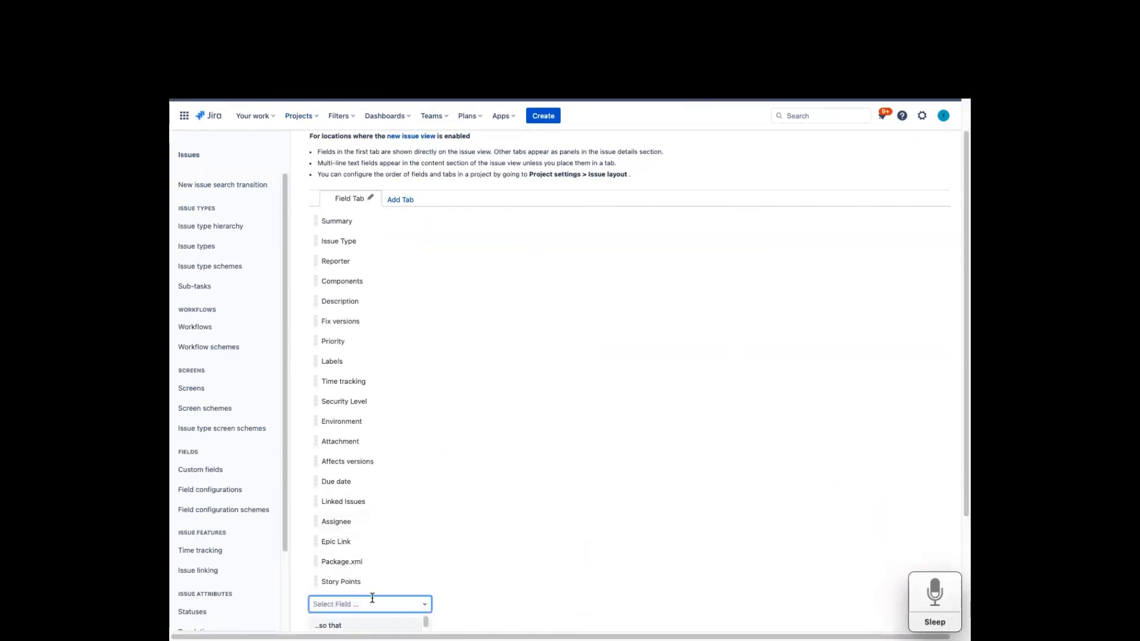
{"action": "type", "text": "root"}
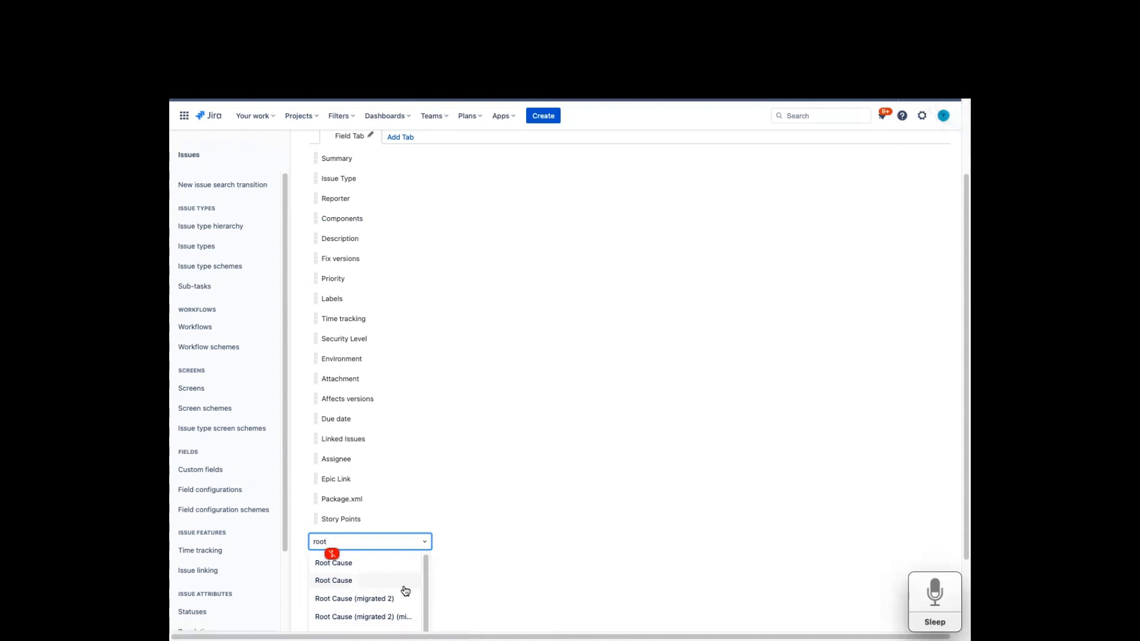
{"action": "left_click", "coordinate": [404, 586]}
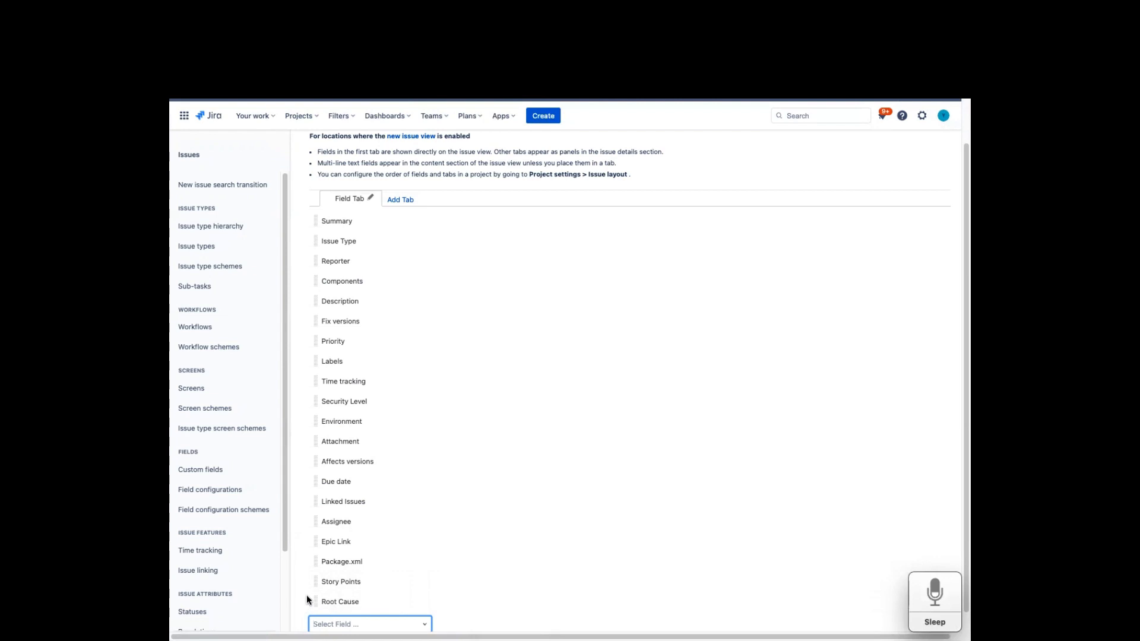
{"action": "scroll", "coordinate": [307, 595], "scroll_direction": "down", "scroll_amount": 1}
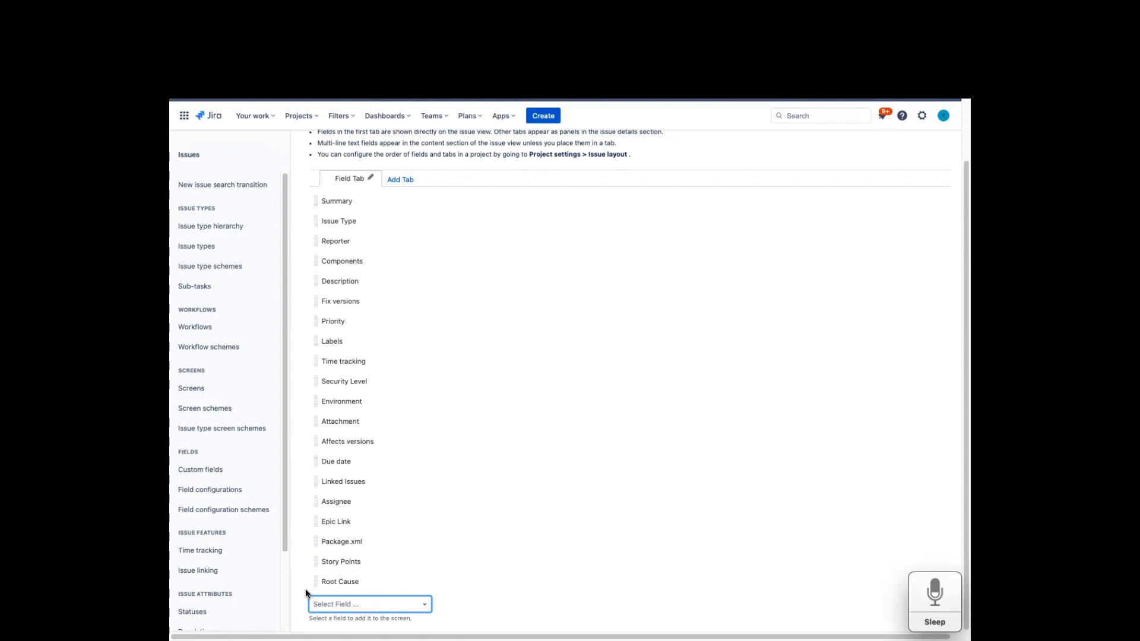
- Start a new Bug issue in IAG Cargo - Alerts, look through its form for the Root Cause field, and cancel the issue
{"action": "mouse_move", "coordinate": [803, 633]}
{"action": "key", "text": "ctrl+shift+Tab"}
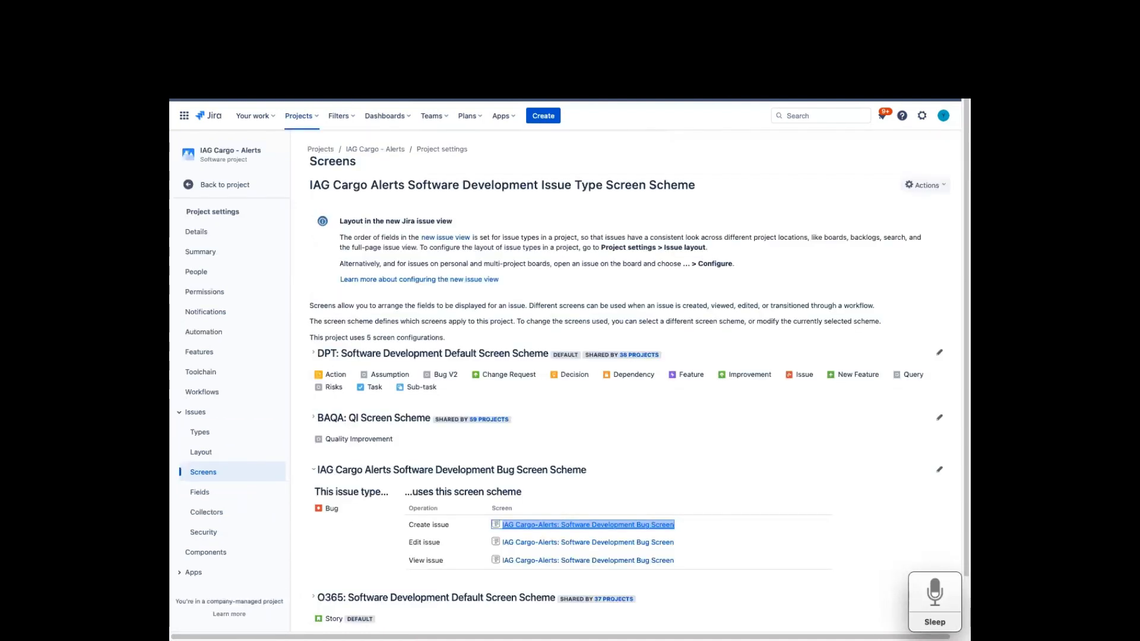
{"action": "key", "text": "ctrl+Tab"}
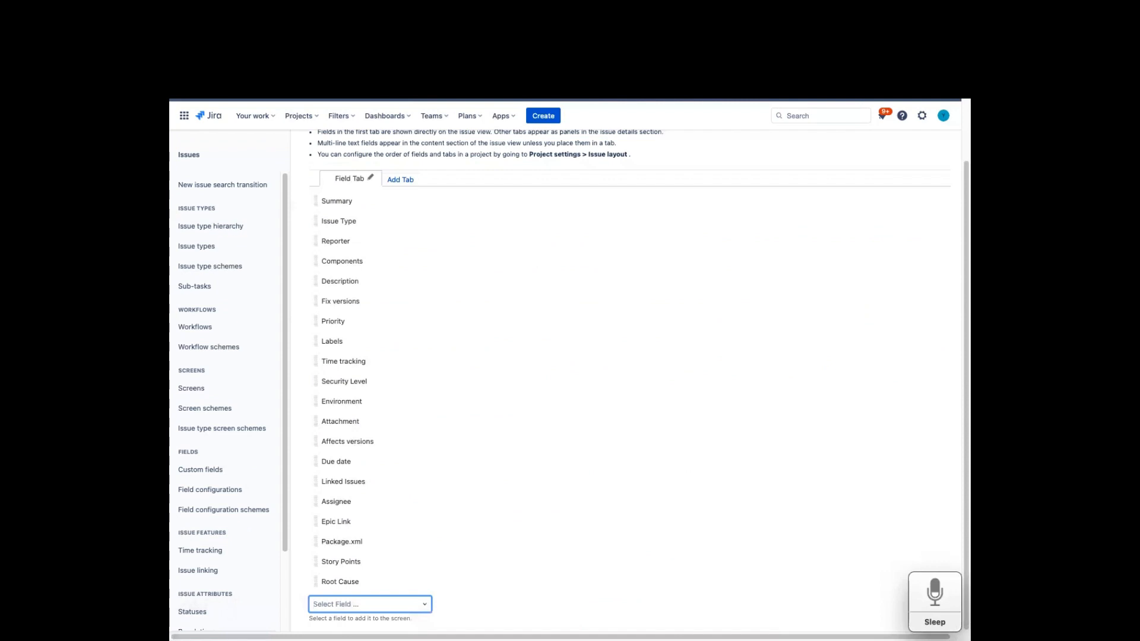
{"action": "left_click", "coordinate": [533, 115]}
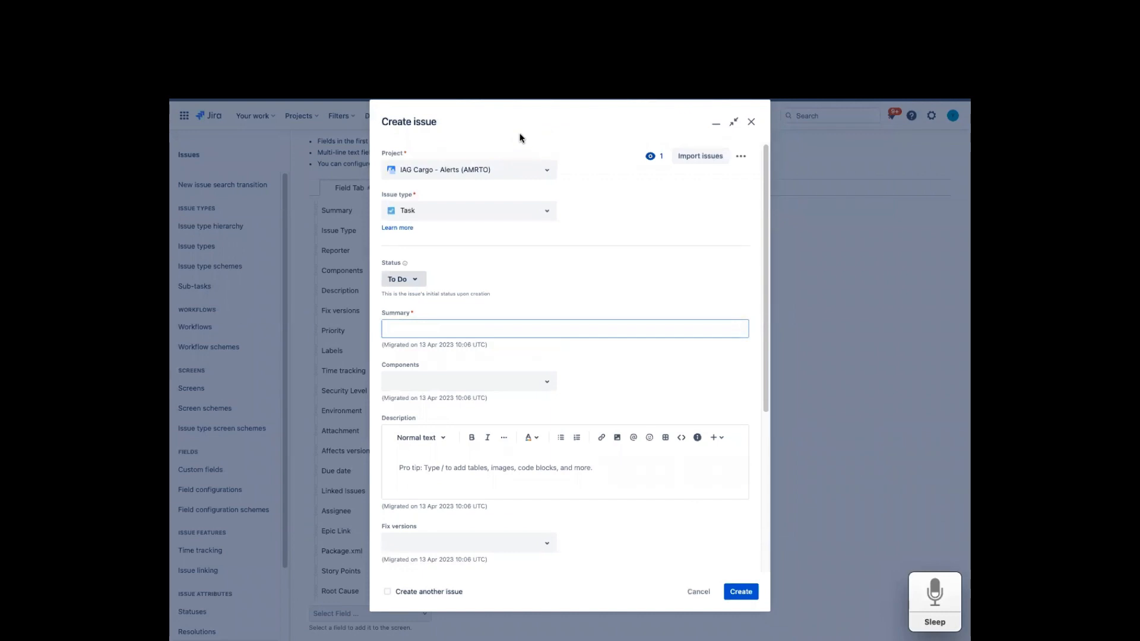
{"action": "left_click", "coordinate": [501, 214]}
{"action": "left_click", "coordinate": [424, 286]}
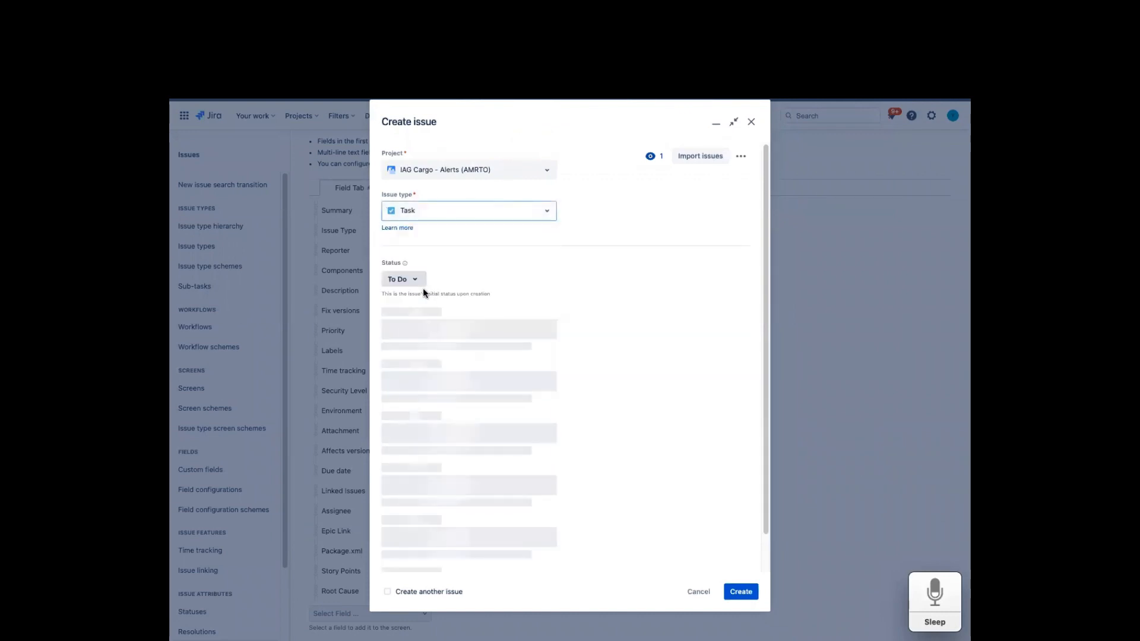
{"action": "scroll", "coordinate": [579, 390], "scroll_direction": "down", "scroll_amount": 5}
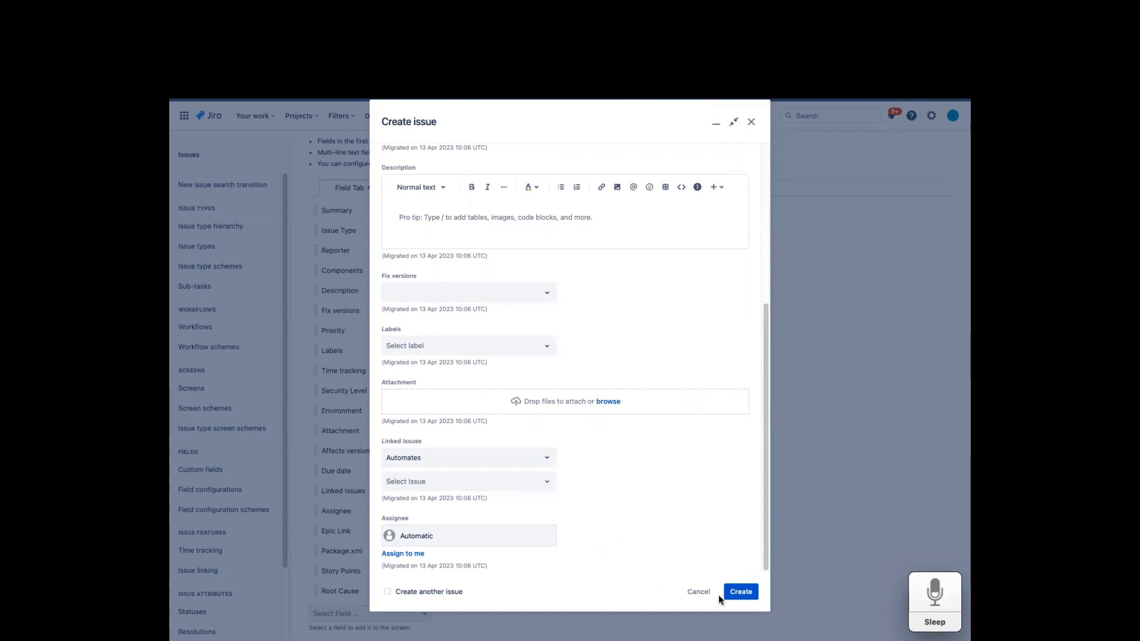
{"action": "left_click", "coordinate": [697, 591]}
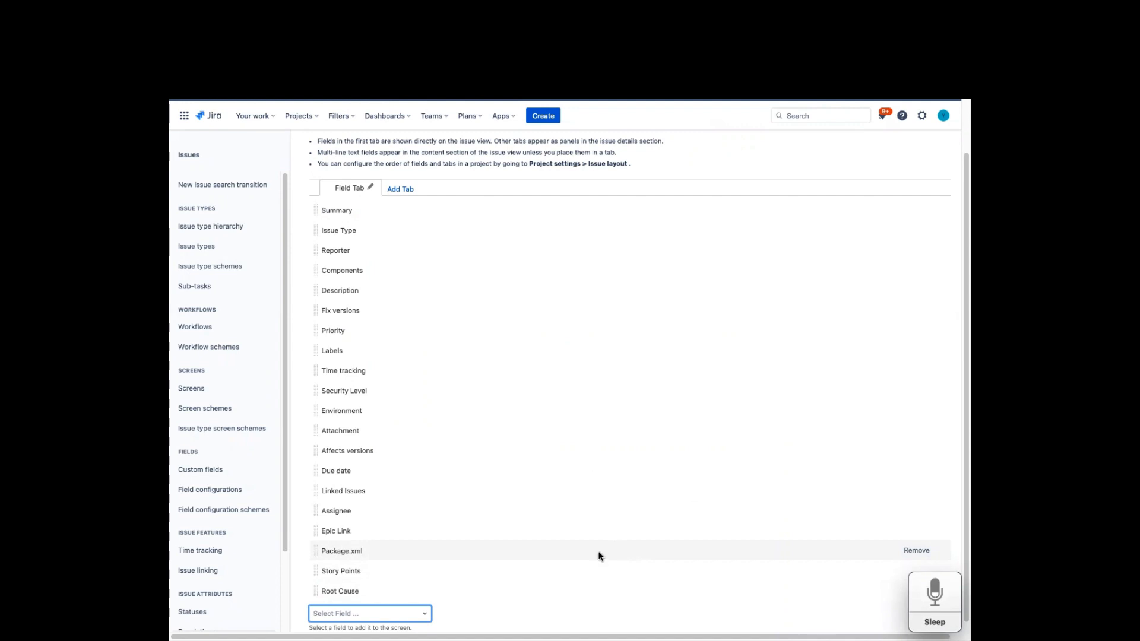
- Open the custom fields administration in the other browser tab and filter the fields by "root"
{"action": "key", "text": "ctrl+shift+Tab"}
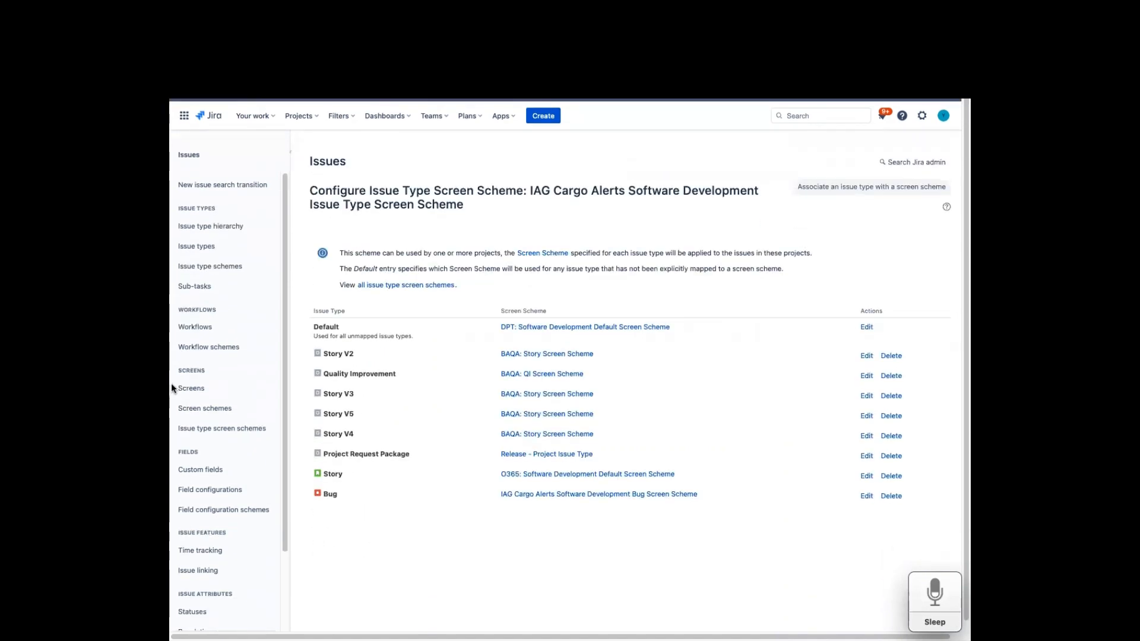
{"action": "left_click", "coordinate": [218, 472]}
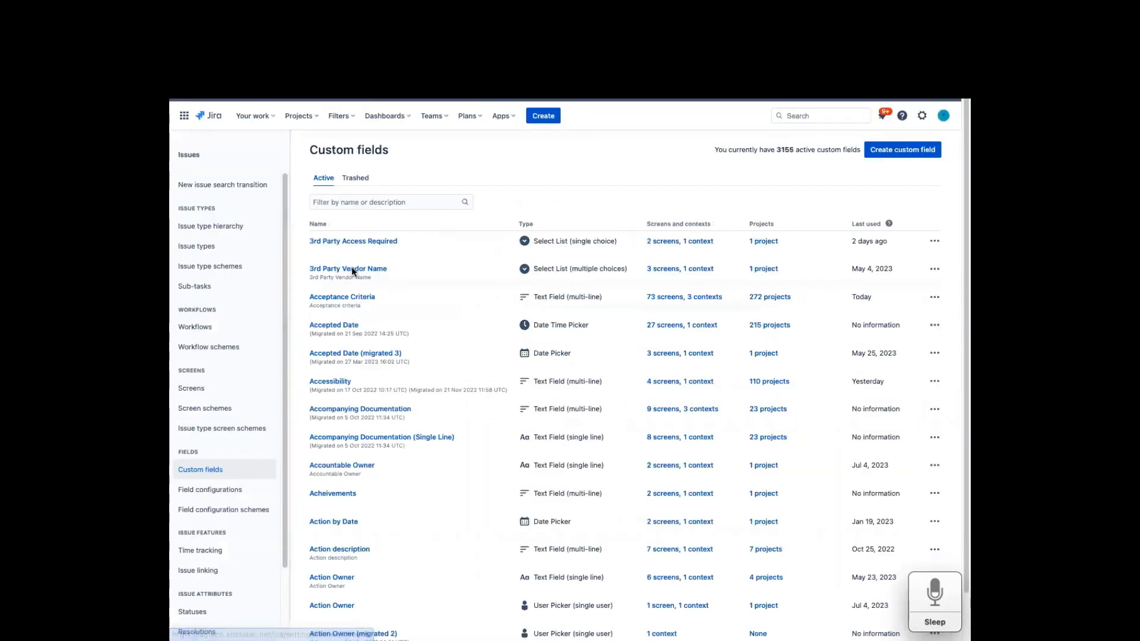
{"action": "left_click", "coordinate": [386, 196]}
{"action": "type", "text": "root"}
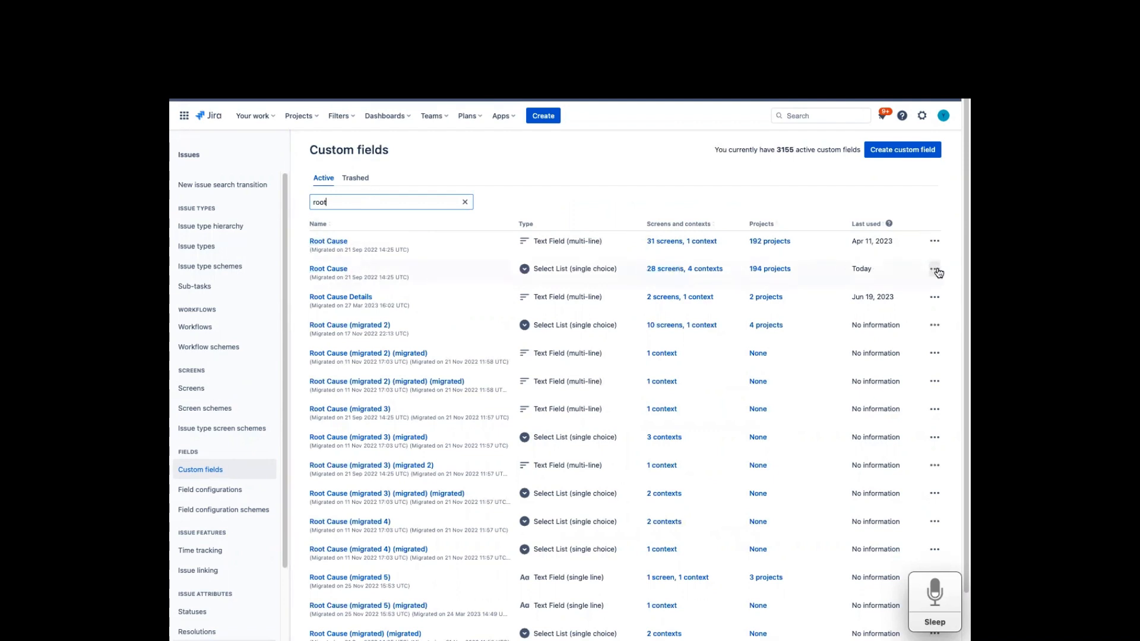
- Open the contexts and default value of the single-choice select list Root Cause field and examine its IAG Cargo context
{"action": "left_click", "coordinate": [935, 269]}
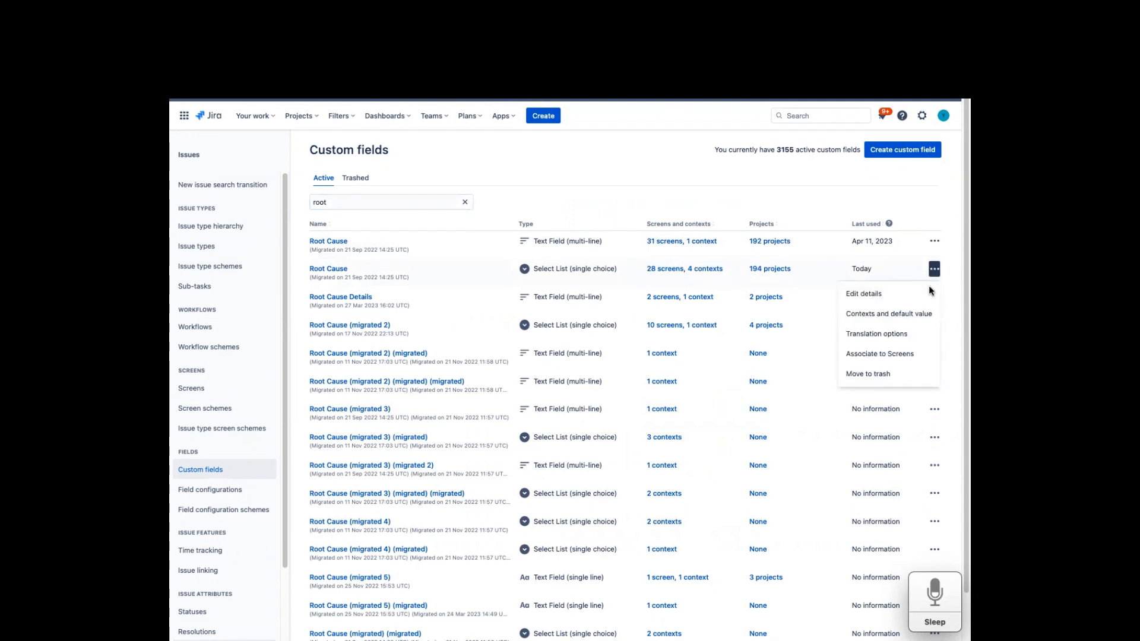
{"action": "left_click", "coordinate": [922, 317]}
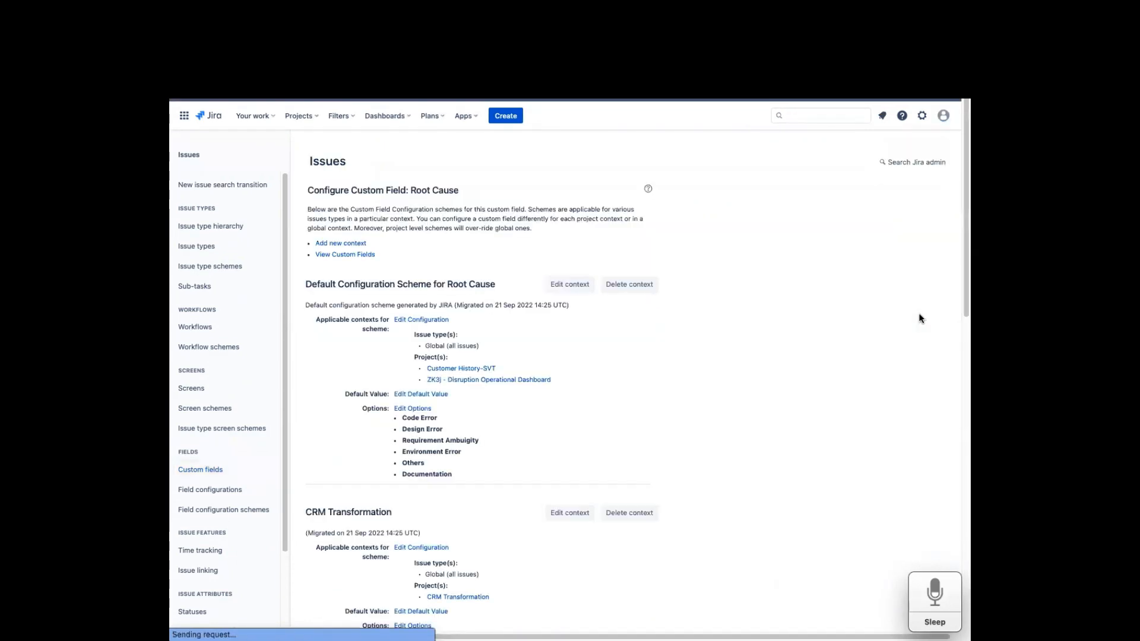
{"action": "scroll", "coordinate": [837, 445], "scroll_direction": "down", "scroll_amount": 10}
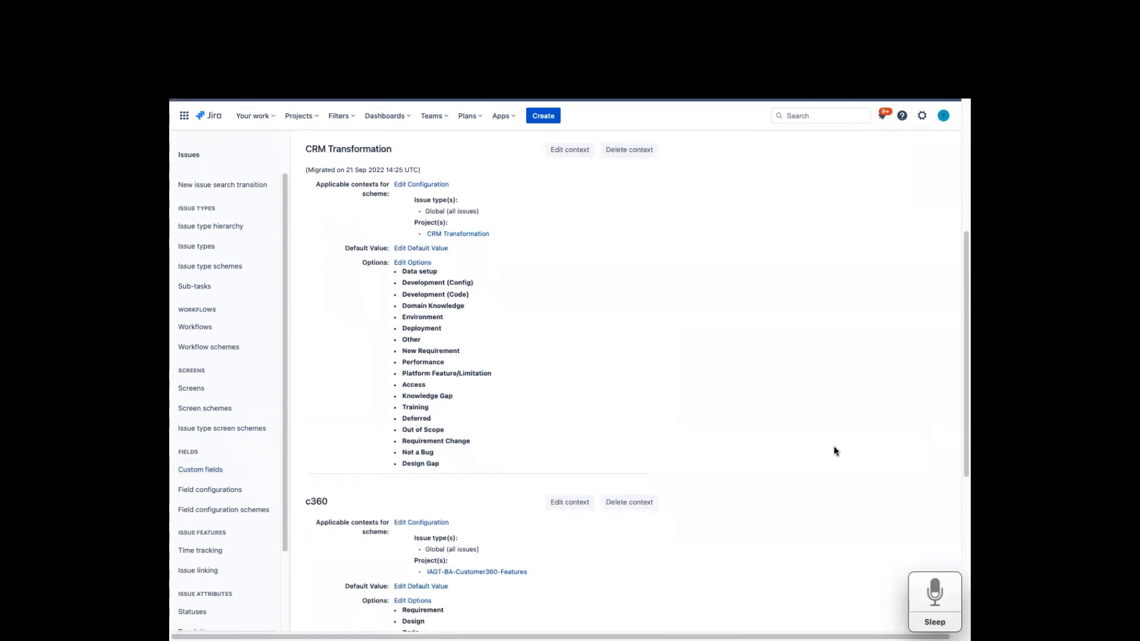
{"action": "scroll", "coordinate": [834, 448], "scroll_direction": "down", "scroll_amount": 1}
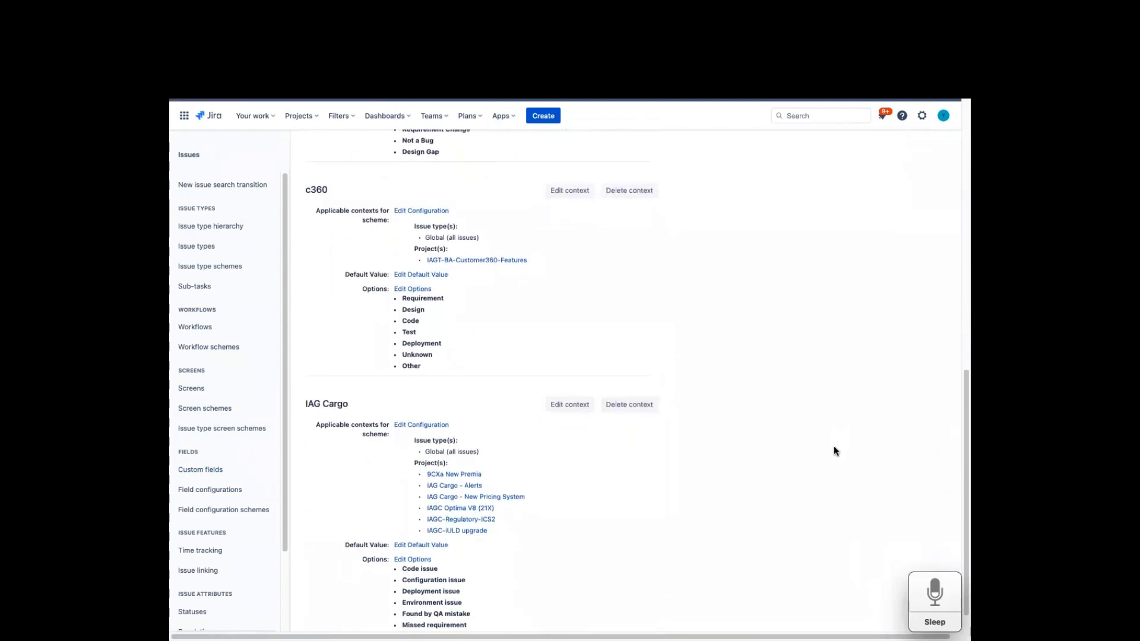
{"action": "scroll", "coordinate": [833, 447], "scroll_direction": "down", "scroll_amount": 1}
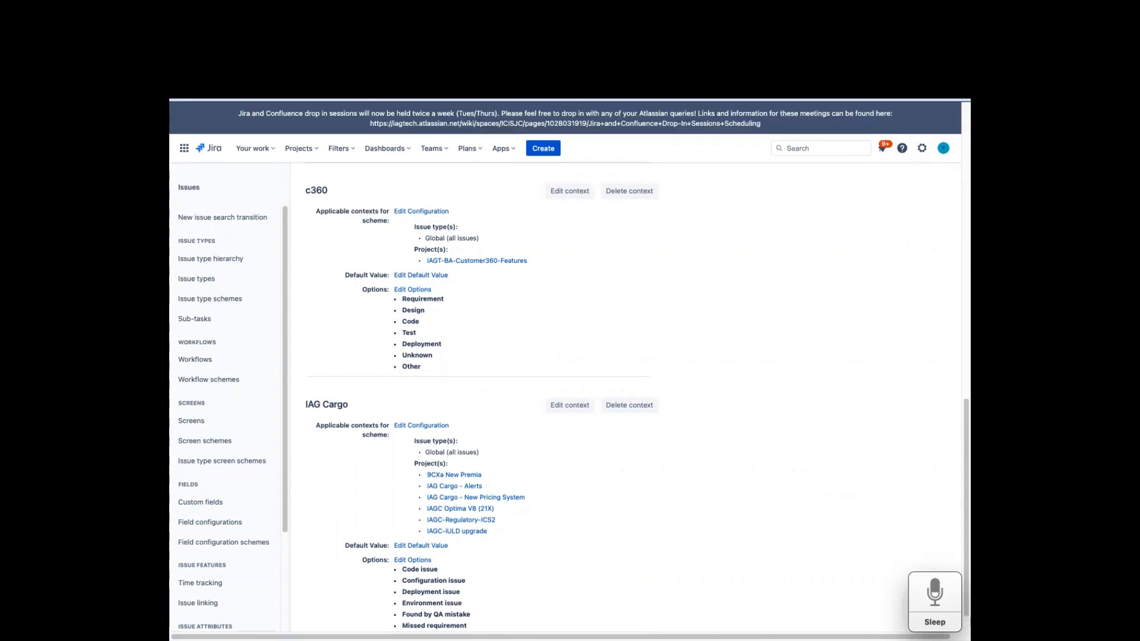
- Return to the bug screen configuration, add the other Root Cause field, and remove the Root Cause field added earlier
{"action": "key", "text": "ctrl+Tab"}
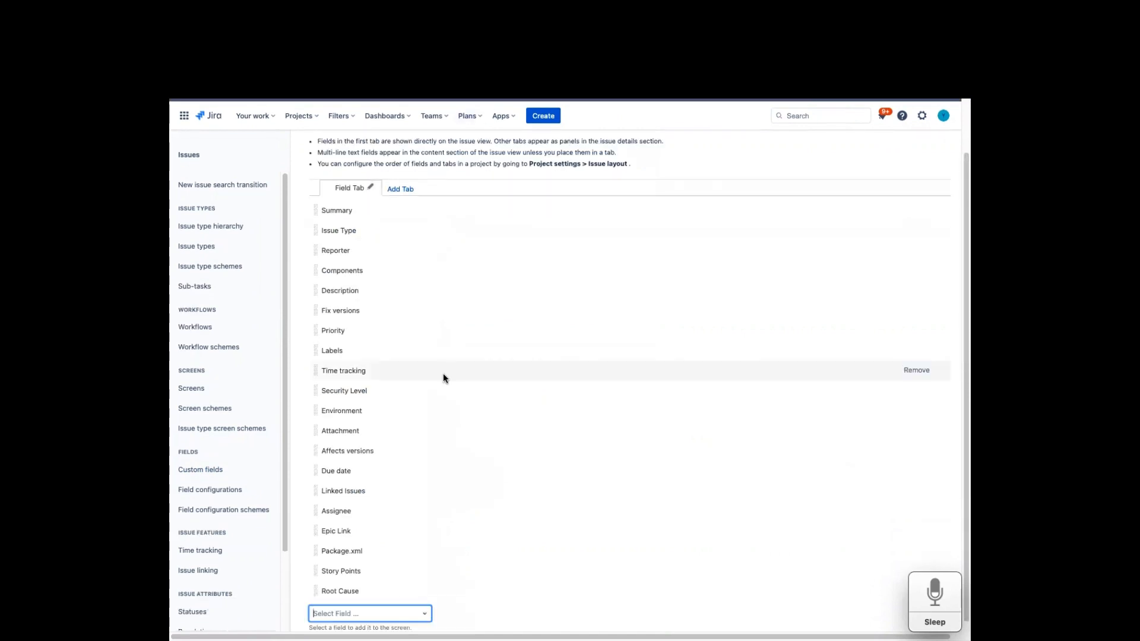
{"action": "left_click", "coordinate": [368, 611]}
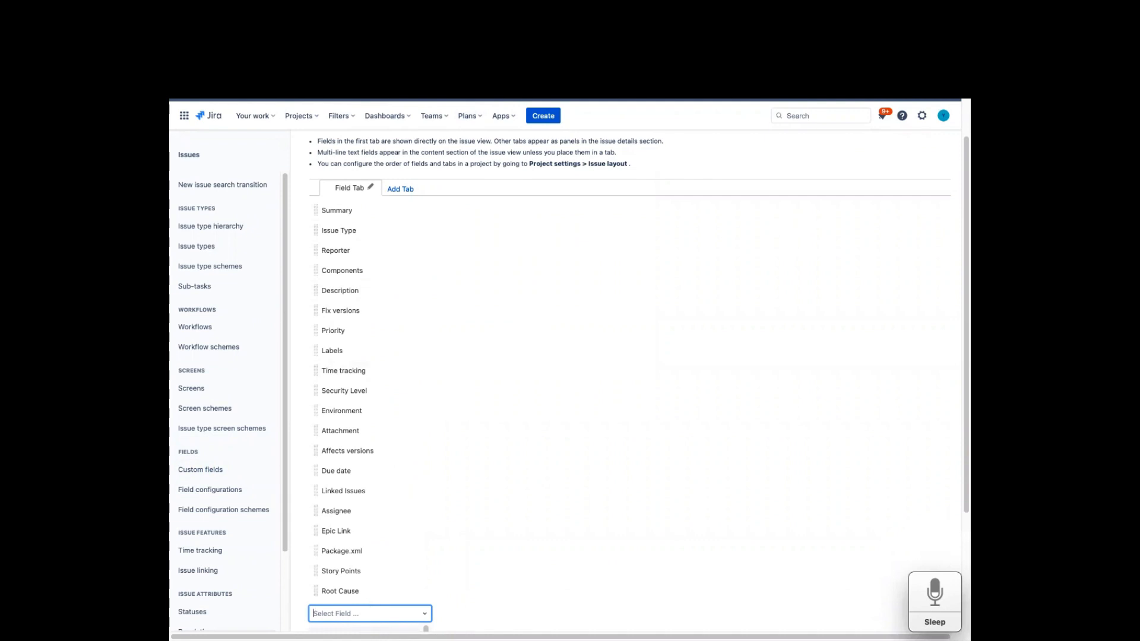
{"action": "type", "text": "root cau"}
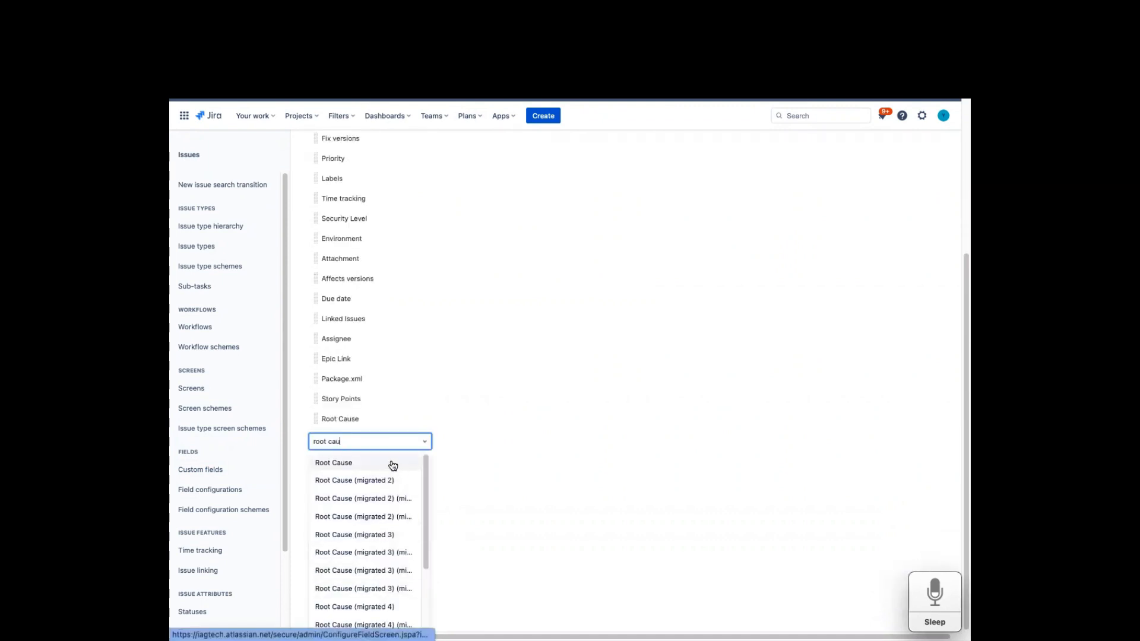
{"action": "left_click", "coordinate": [392, 463]}
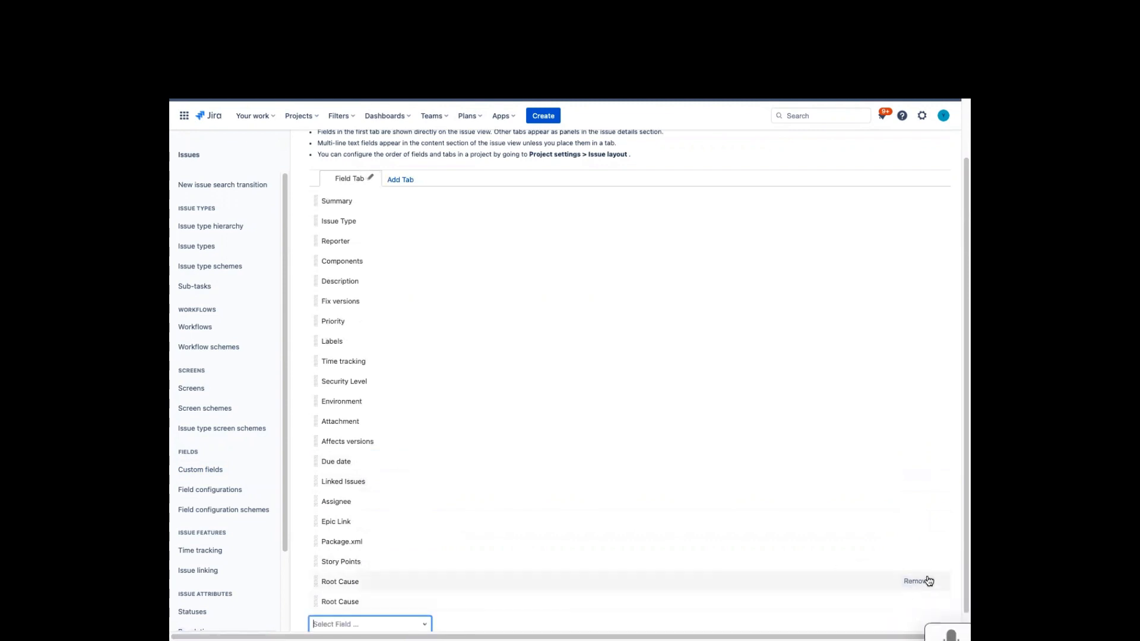
{"action": "left_click", "coordinate": [923, 584]}
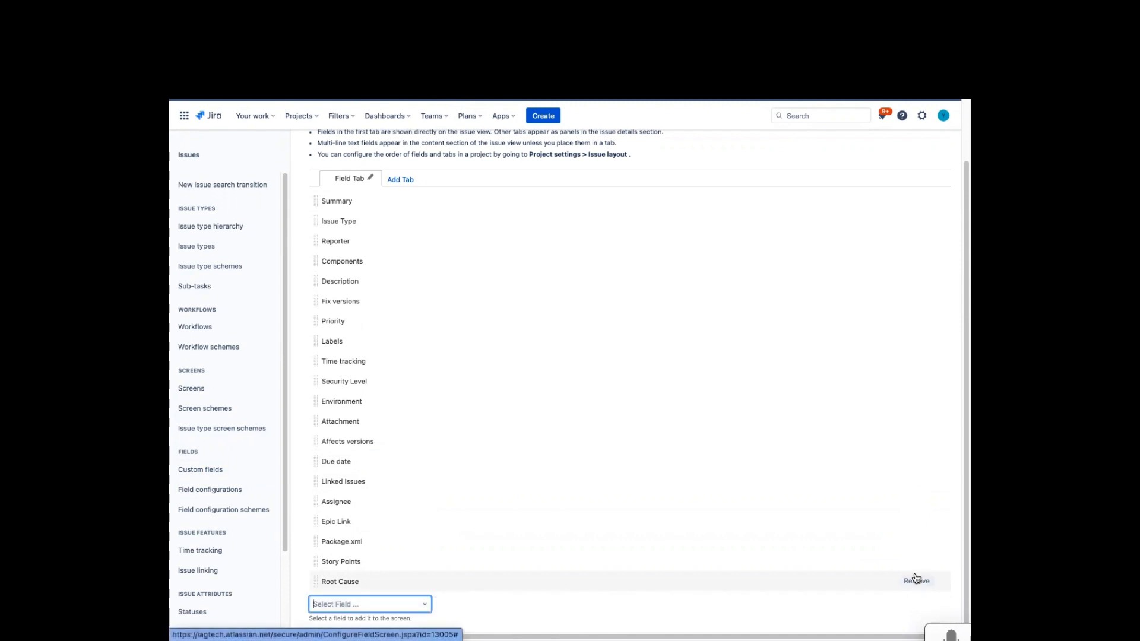
- Open a new issue form for IAG Cargo - Alerts with issue type Bug and check its fields for Root Cause
{"action": "left_click", "coordinate": [543, 116]}
{"action": "key", "text": "Escape"}
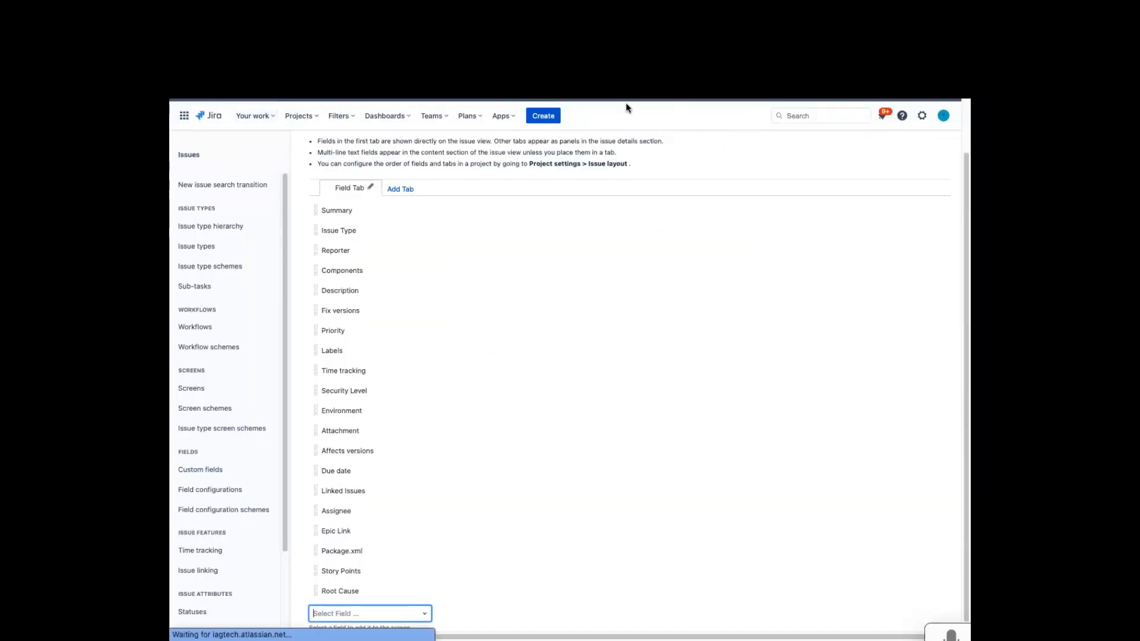
{"action": "left_click", "coordinate": [542, 117]}
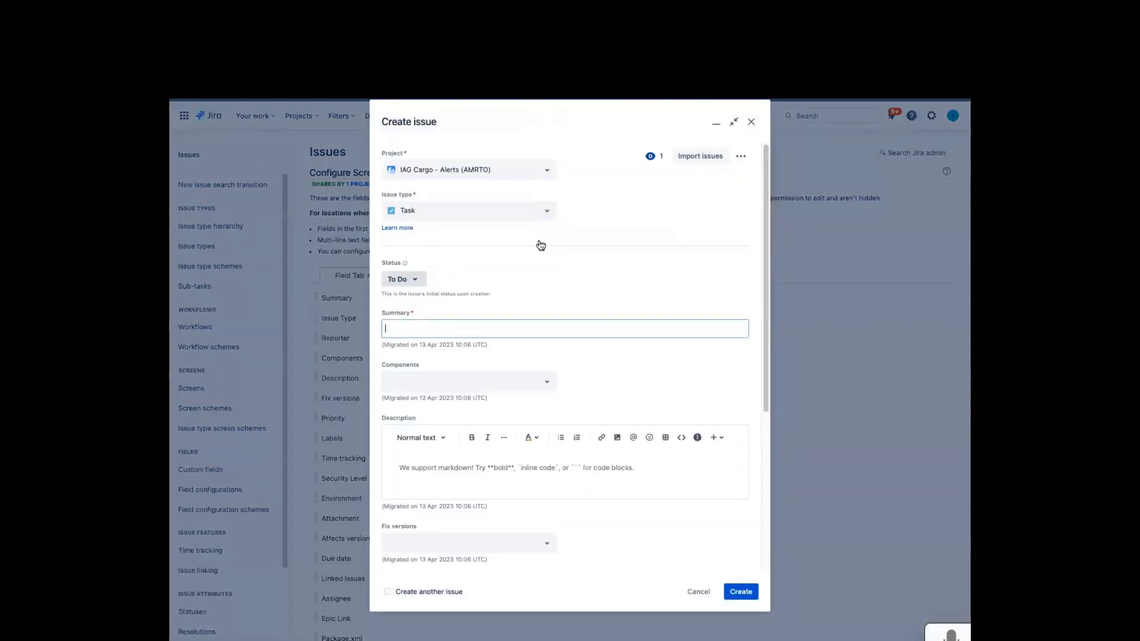
{"action": "scroll", "coordinate": [553, 356], "scroll_direction": "down", "scroll_amount": 1}
{"action": "left_click", "coordinate": [516, 177]}
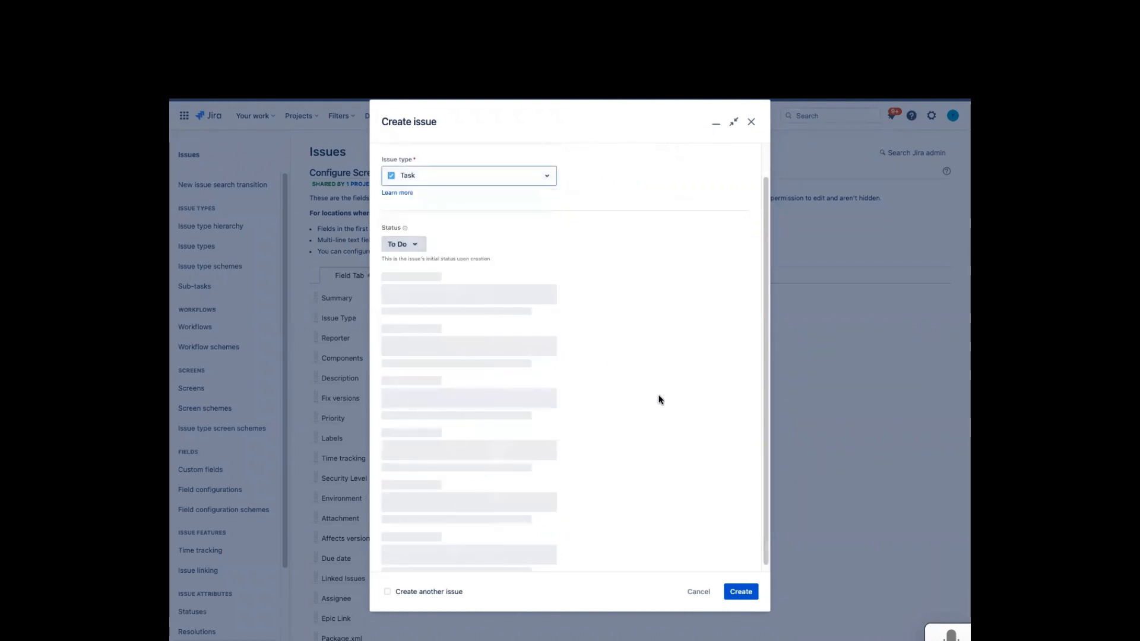
{"action": "scroll", "coordinate": [658, 425], "scroll_direction": "down", "scroll_amount": 5}
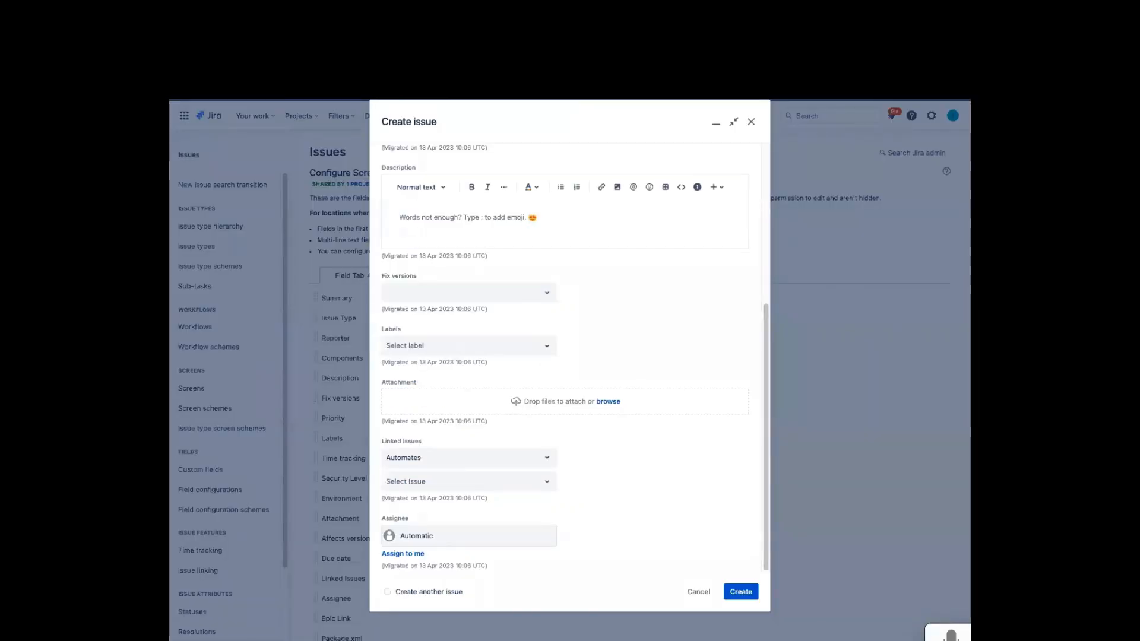
{"action": "scroll", "coordinate": [733, 225], "scroll_direction": "up", "scroll_amount": 5}
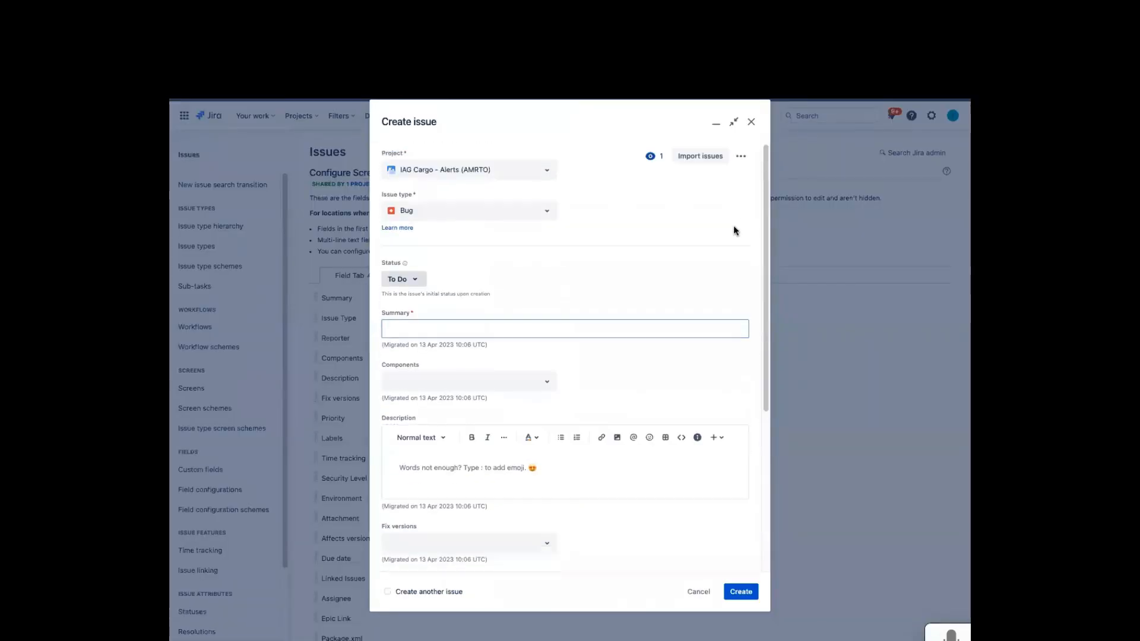
- Review which fields can be shown on the Bug issue form and close the list without applying changes
{"action": "left_click", "coordinate": [740, 157]}
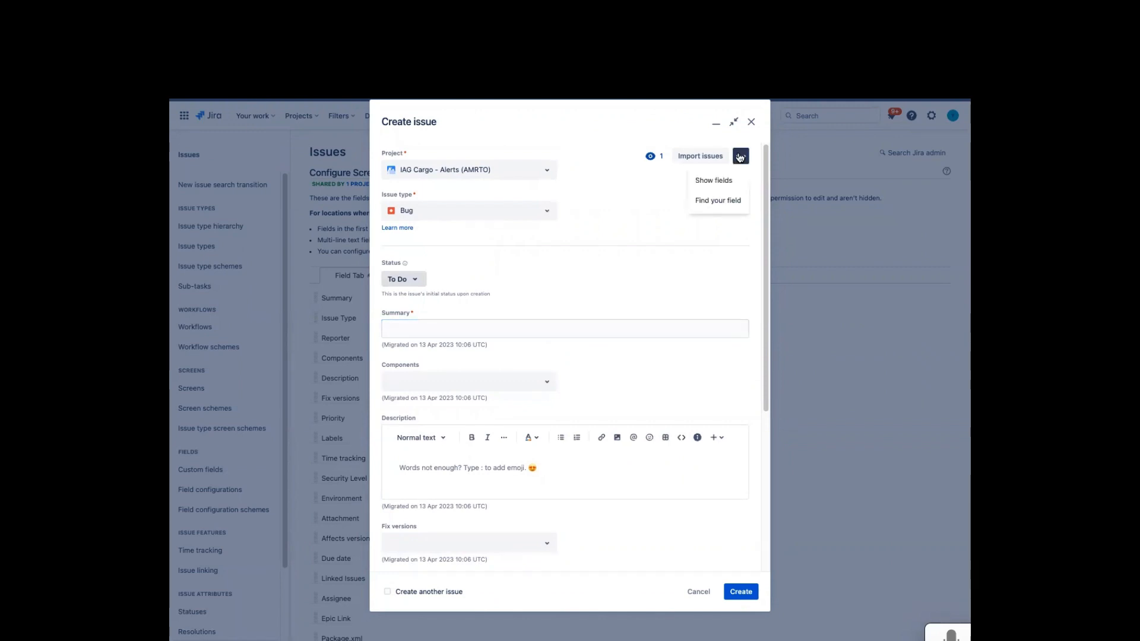
{"action": "left_click", "coordinate": [723, 181]}
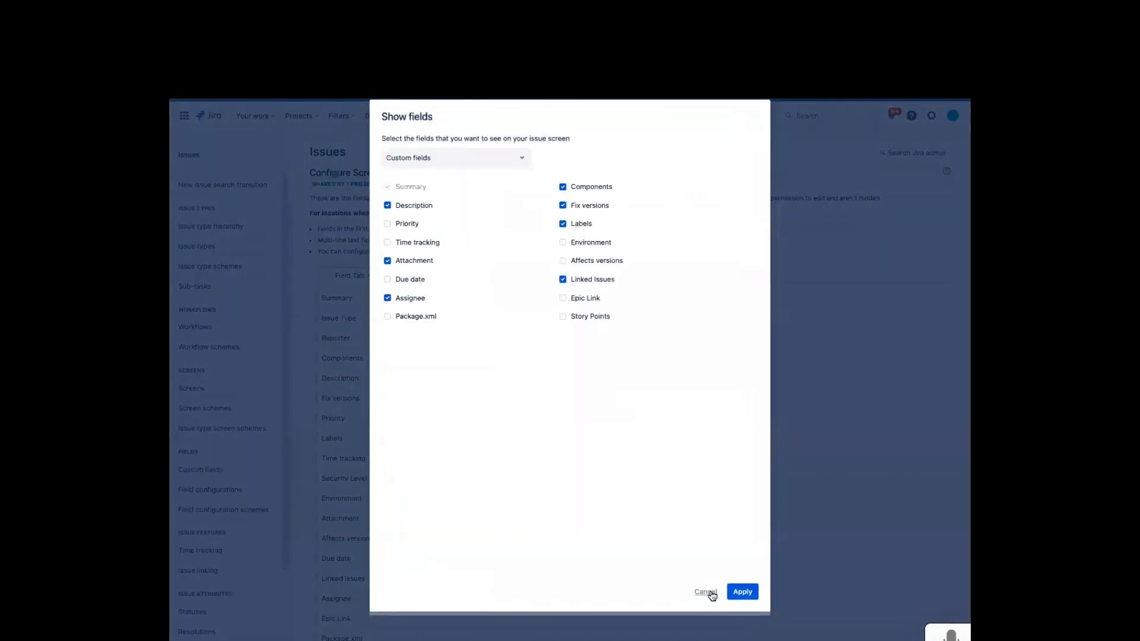
{"action": "left_click", "coordinate": [712, 594]}
- Use Find your field to diagnose the second listed Root Cause field on the Bug issue form
{"action": "left_click", "coordinate": [739, 157]}
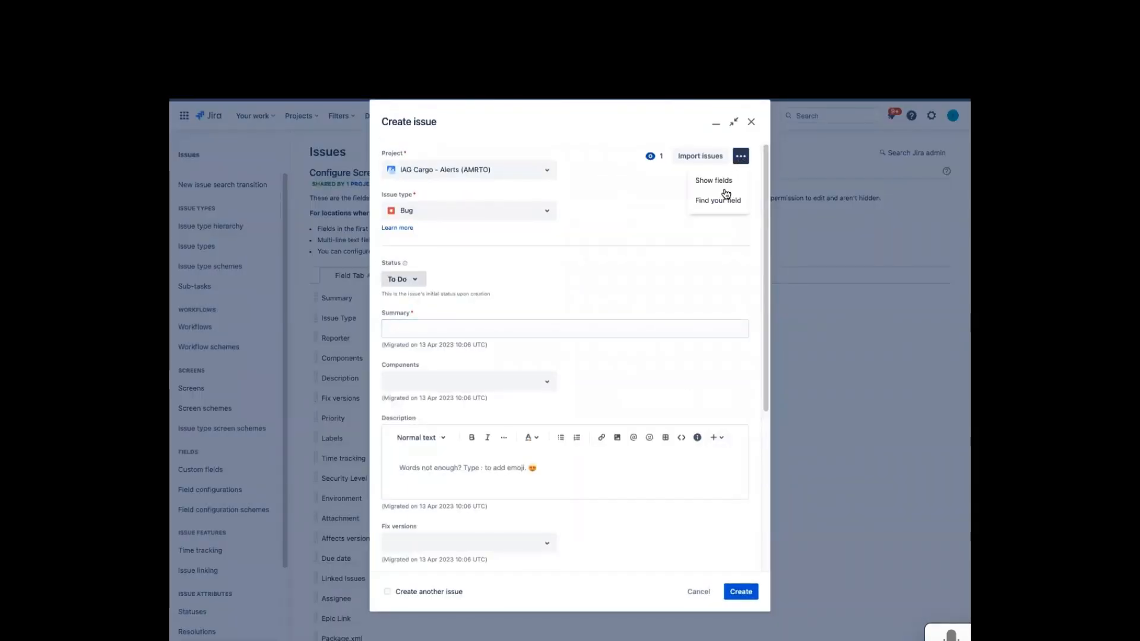
{"action": "left_click", "coordinate": [716, 199]}
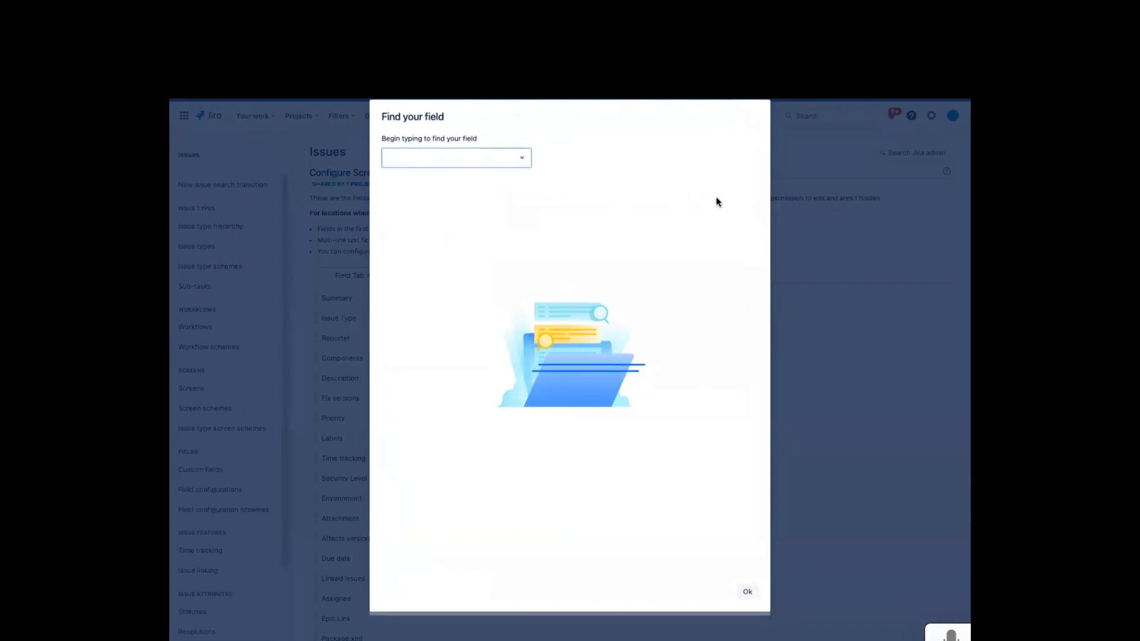
{"action": "type", "text": "root"}
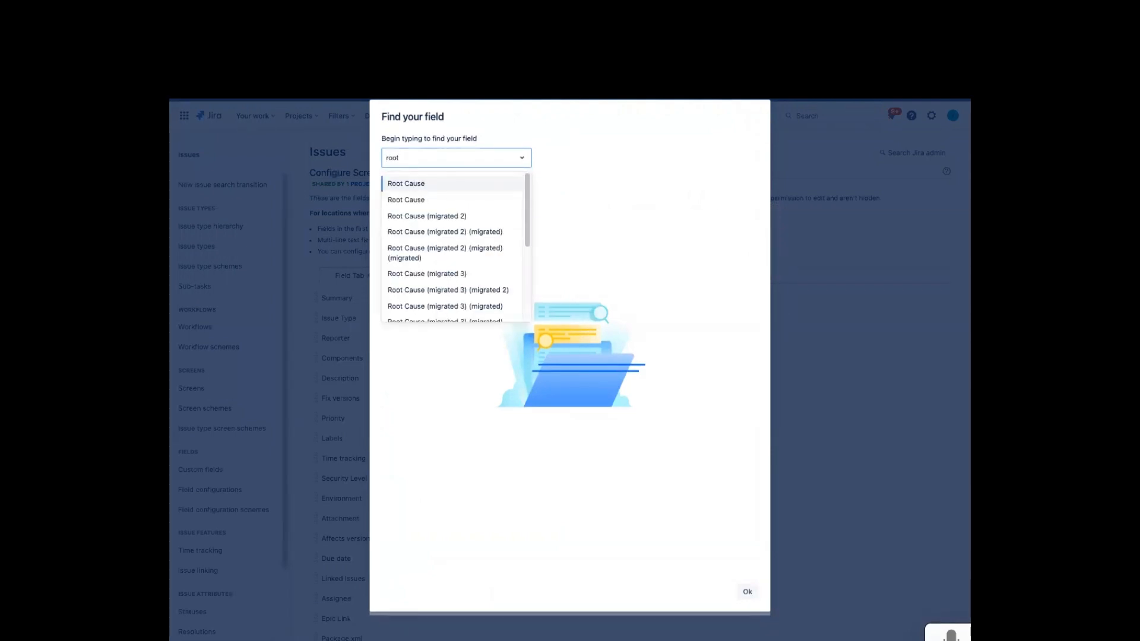
{"action": "left_click", "coordinate": [463, 204]}
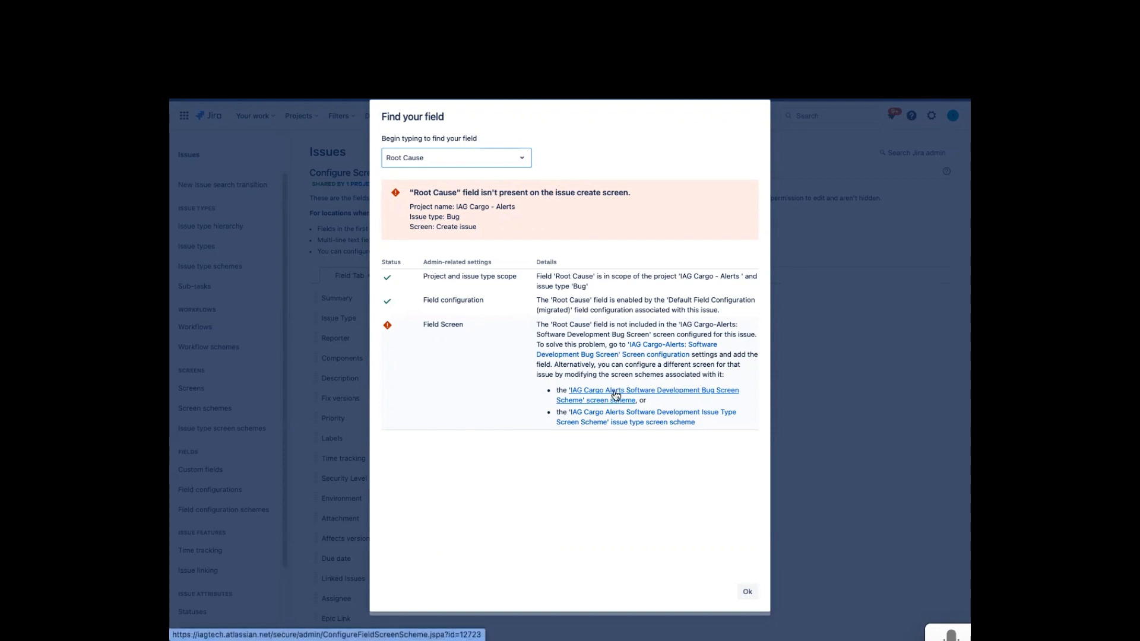
- Open the IAG Cargo-Alerts: Software Development Bug Screen configuration, add the other Root Cause field, and remove the Root Cause field added earlier
{"action": "left_click", "coordinate": [650, 351]}
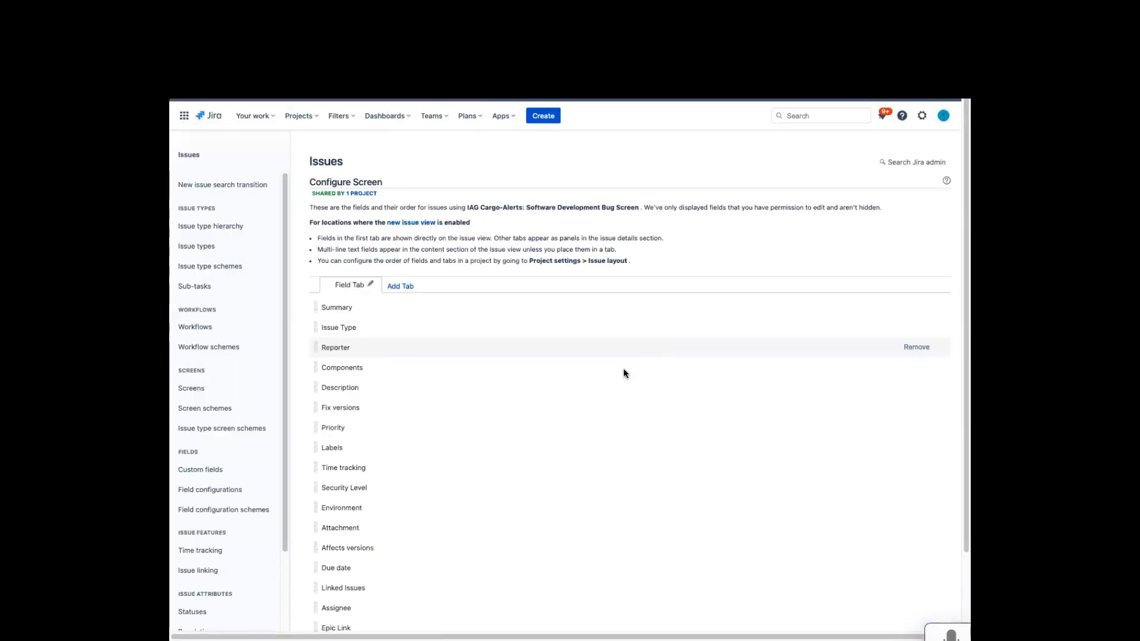
{"action": "scroll", "coordinate": [499, 481], "scroll_direction": "down", "scroll_amount": 2}
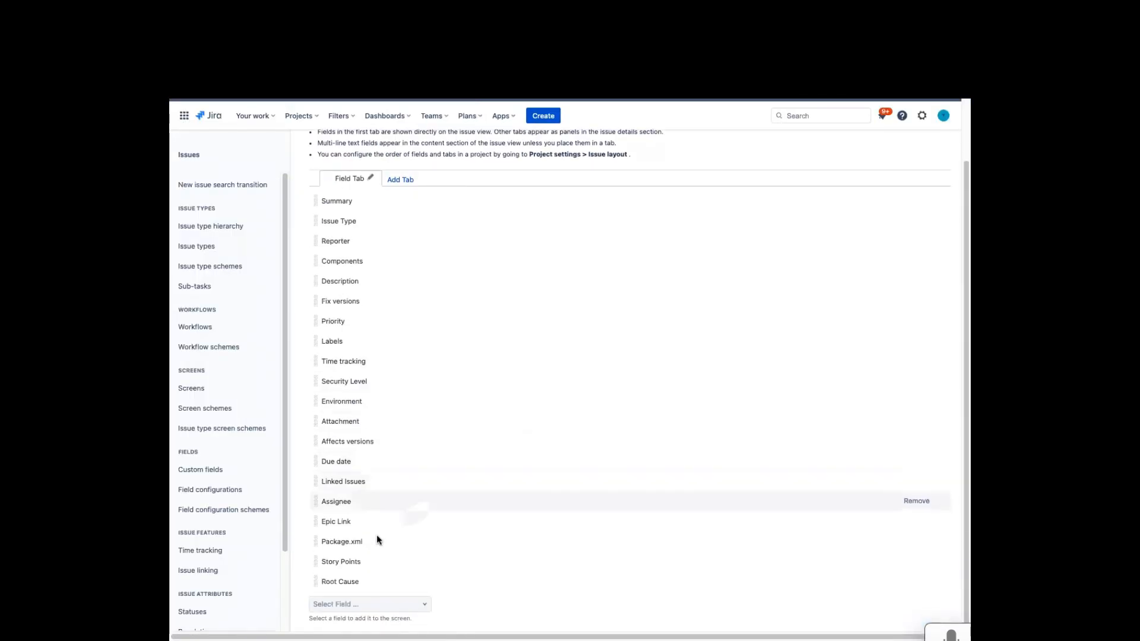
{"action": "left_click", "coordinate": [364, 603]}
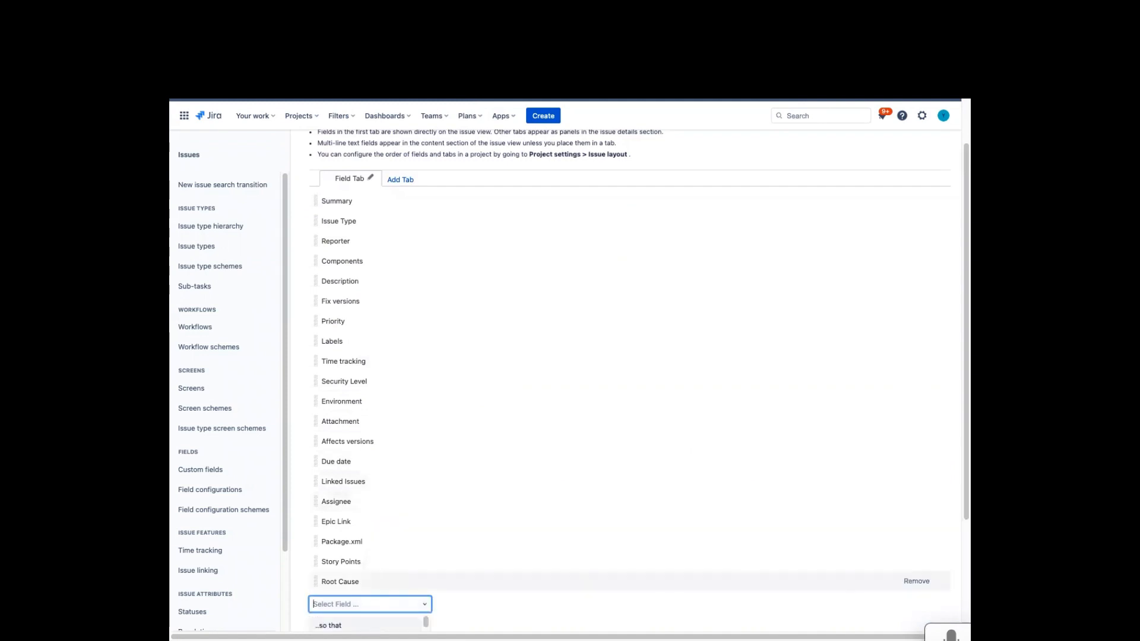
{"action": "type", "text": "root"}
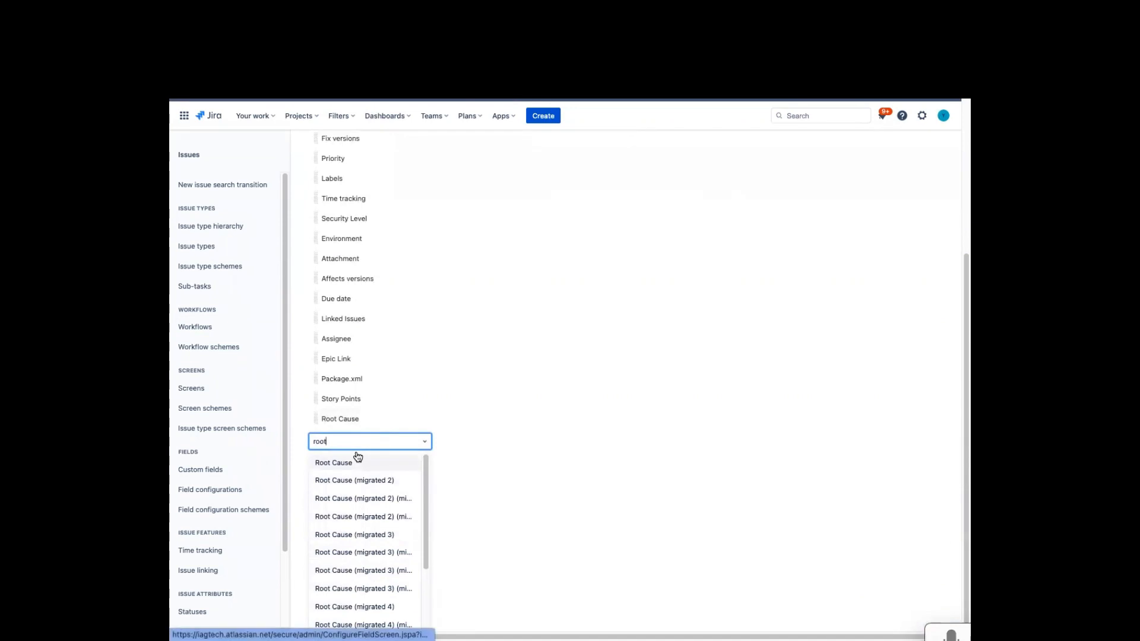
{"action": "left_click", "coordinate": [356, 461]}
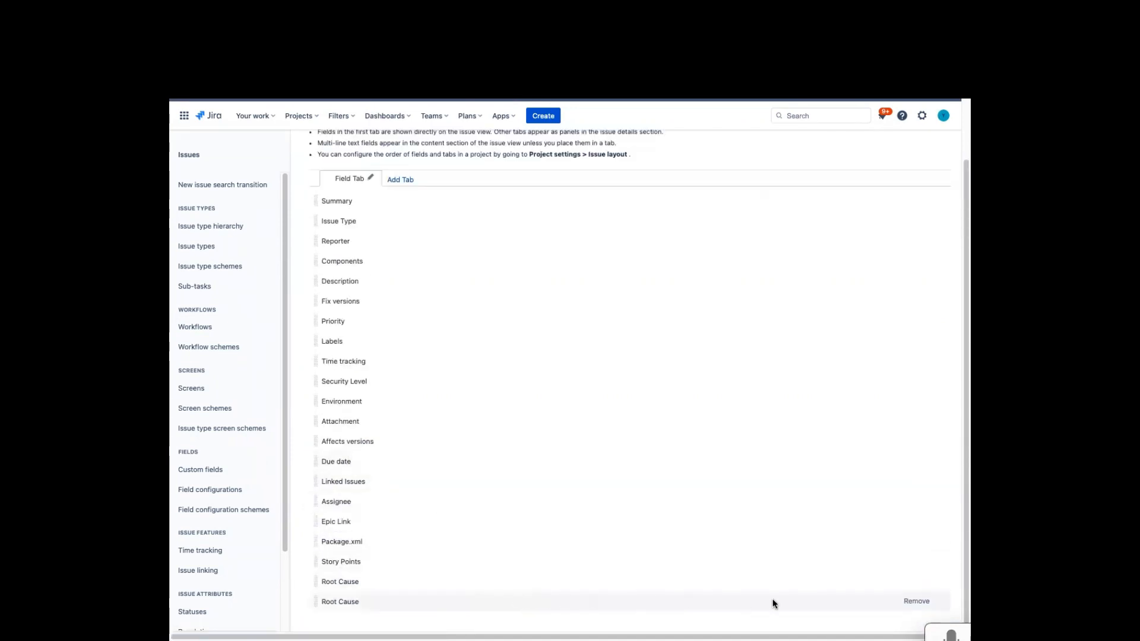
{"action": "left_click", "coordinate": [917, 581]}
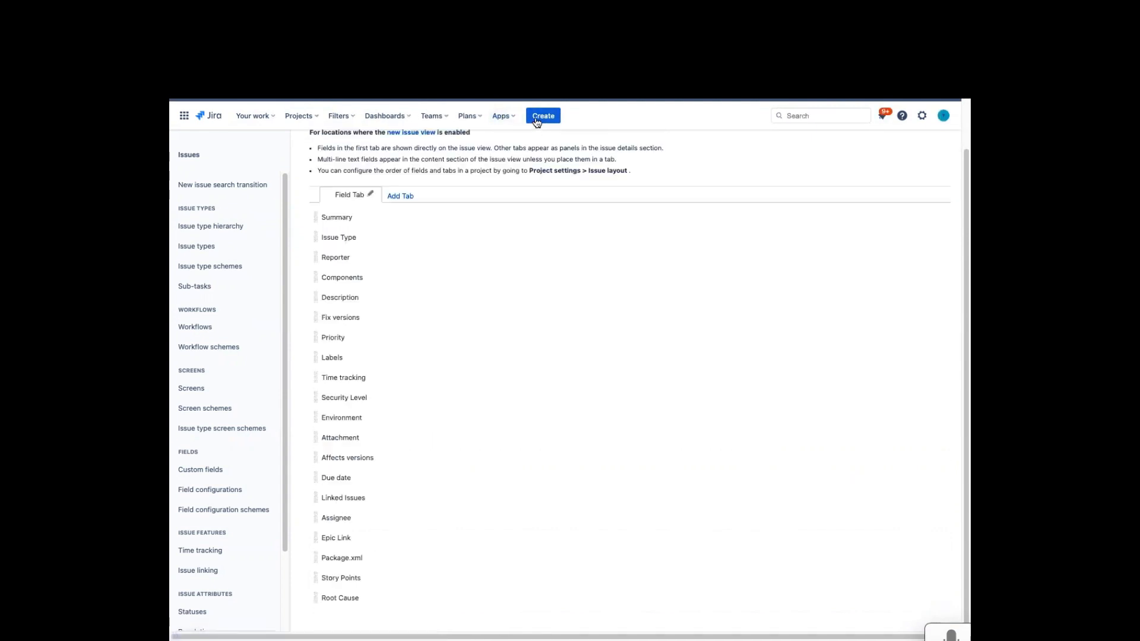
- Open a new issue form for IAG Cargo - Alerts with issue type Bug and look through its fields for Root Cause
{"action": "left_click", "coordinate": [536, 119]}
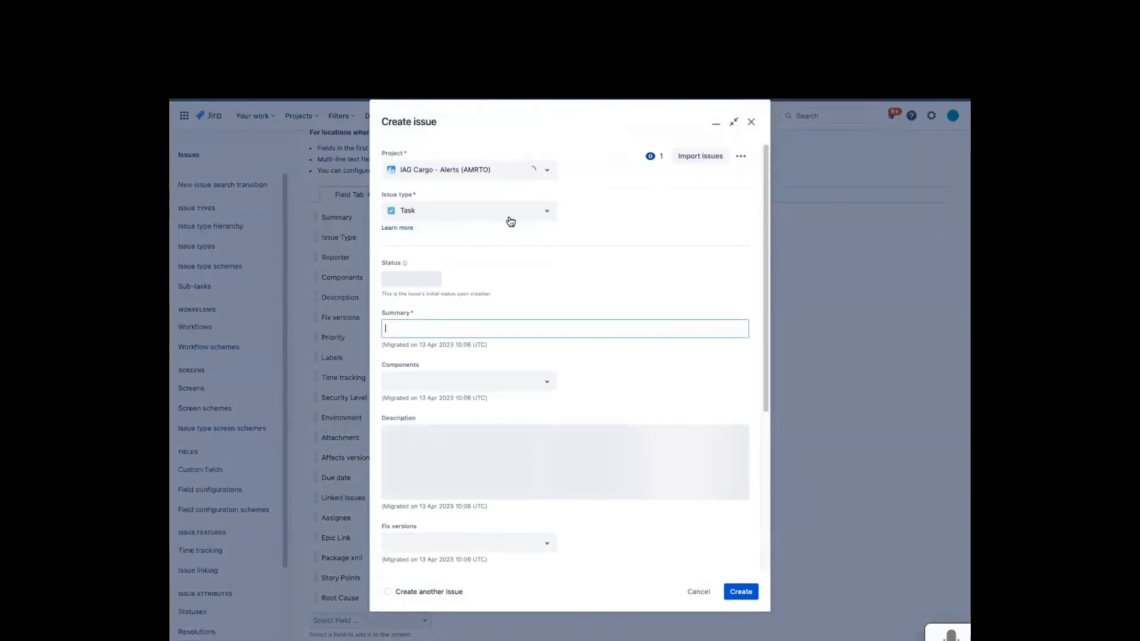
{"action": "left_click", "coordinate": [440, 210]}
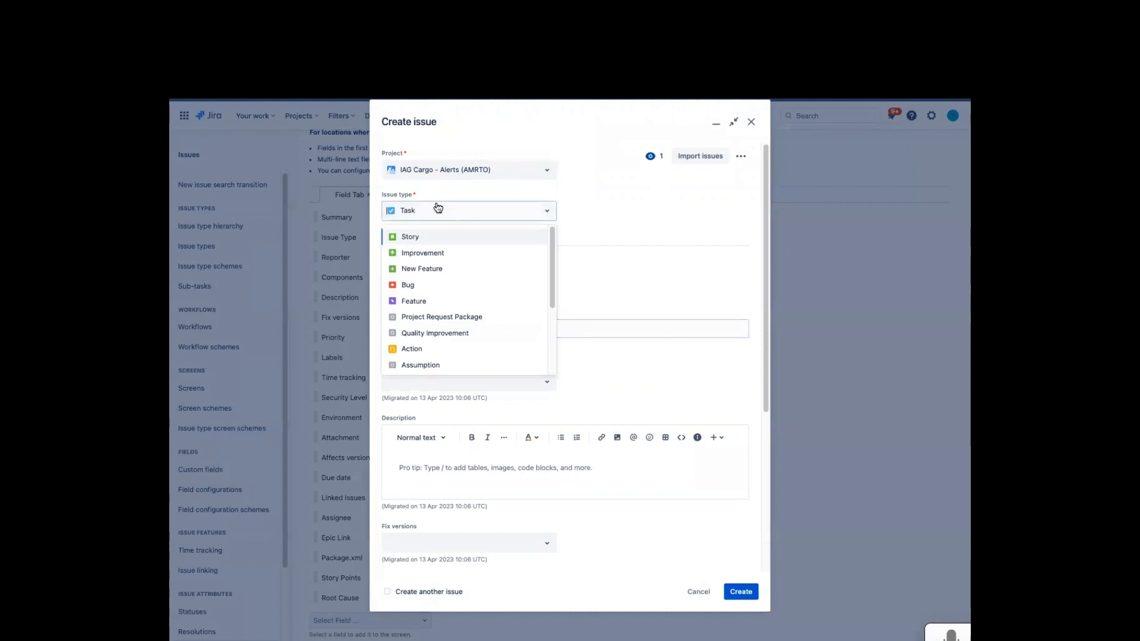
{"action": "left_click", "coordinate": [420, 285]}
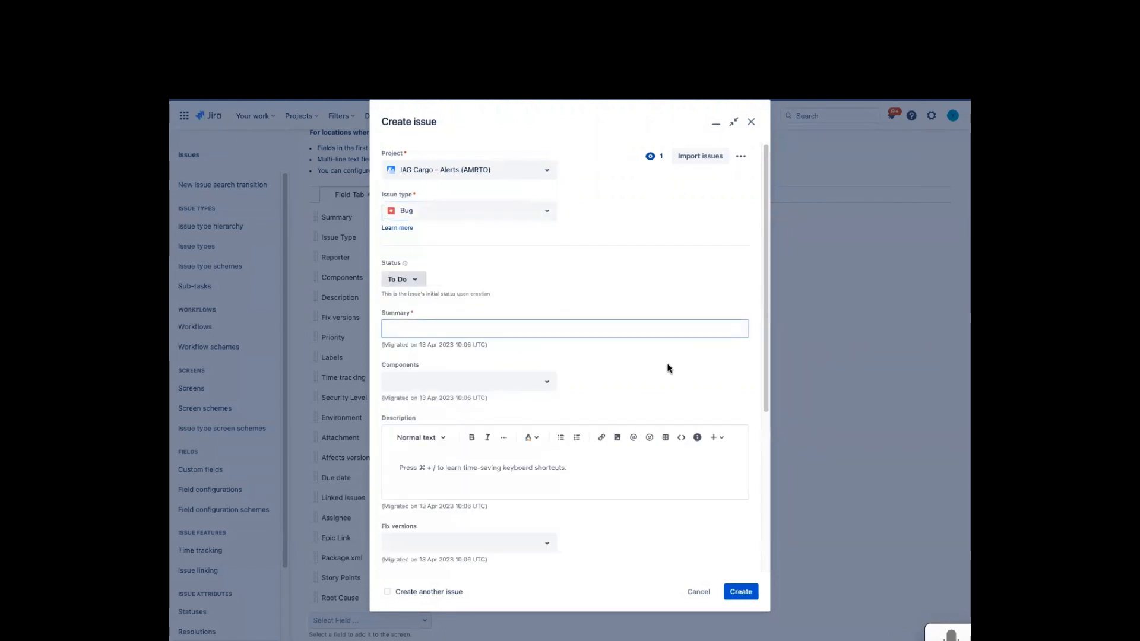
{"action": "scroll", "coordinate": [668, 367], "scroll_direction": "down", "scroll_amount": 5}
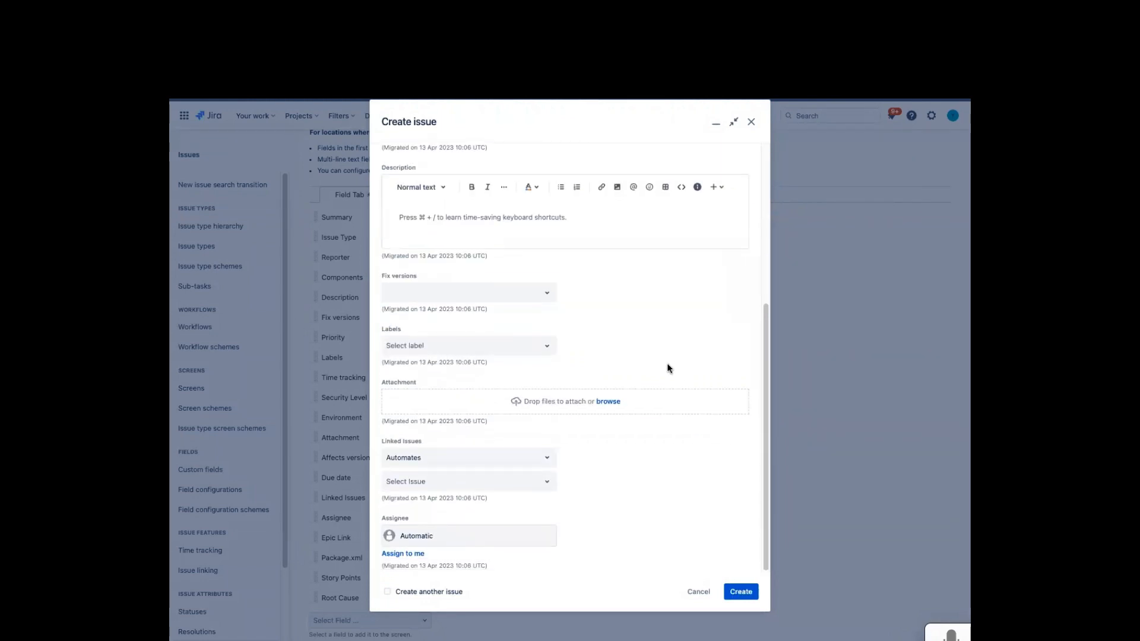
{"action": "scroll", "coordinate": [669, 369], "scroll_direction": "up", "scroll_amount": 5}
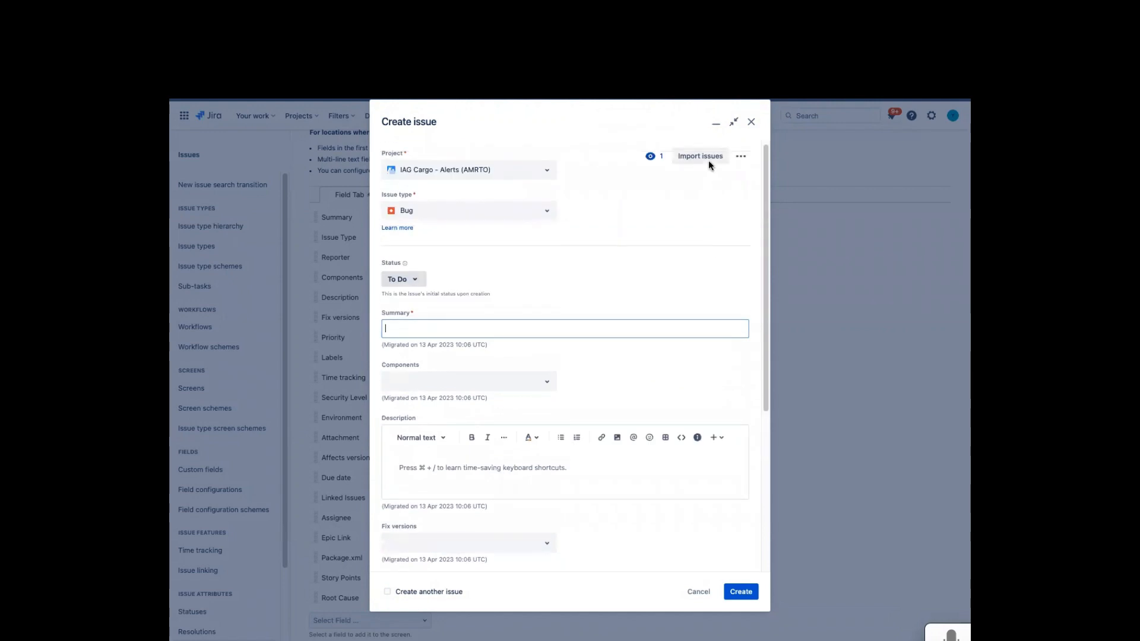
- Include Root Cause among the fields shown on the Bug issue form and apply the selection
{"action": "left_click", "coordinate": [741, 158]}
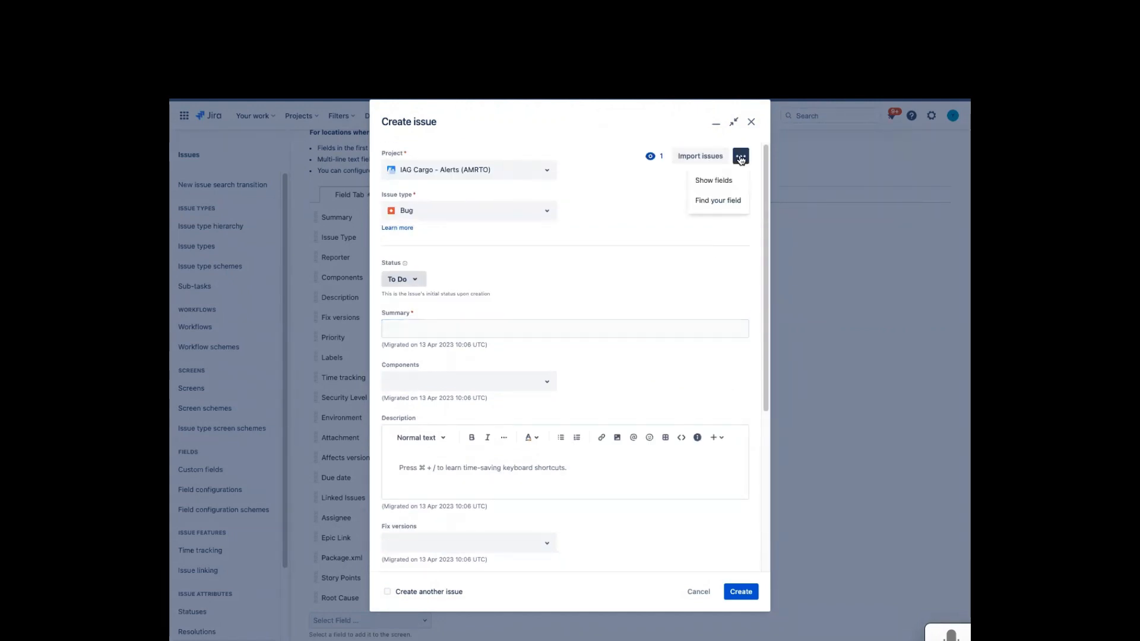
{"action": "left_click", "coordinate": [720, 180]}
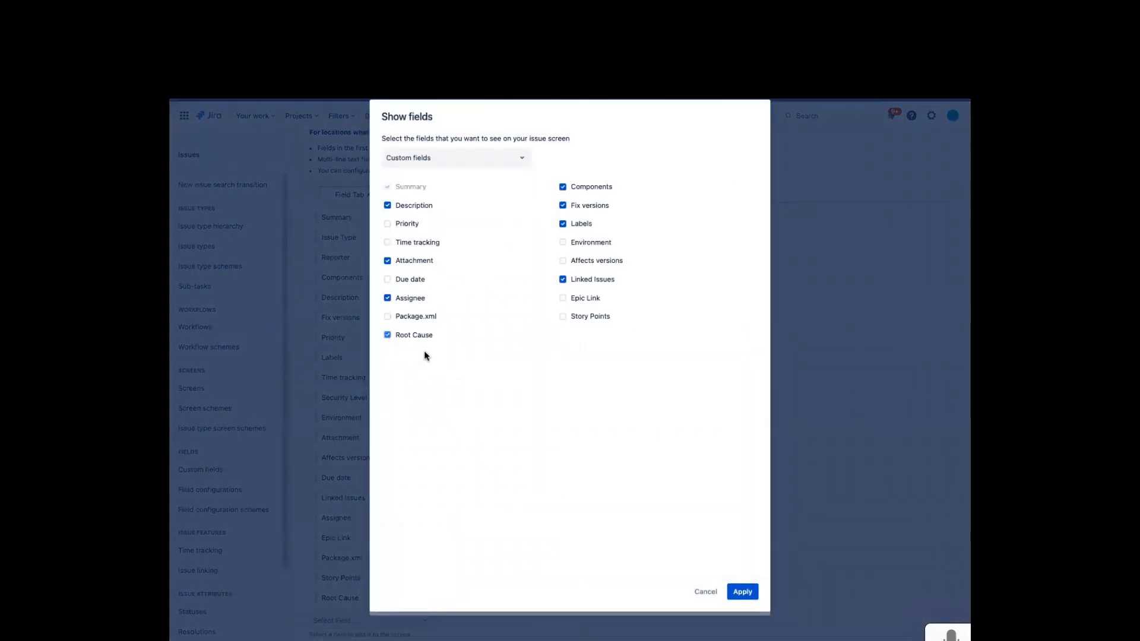
{"action": "left_click", "coordinate": [742, 592]}
{"action": "scroll", "coordinate": [661, 546], "scroll_direction": "down", "scroll_amount": 5}
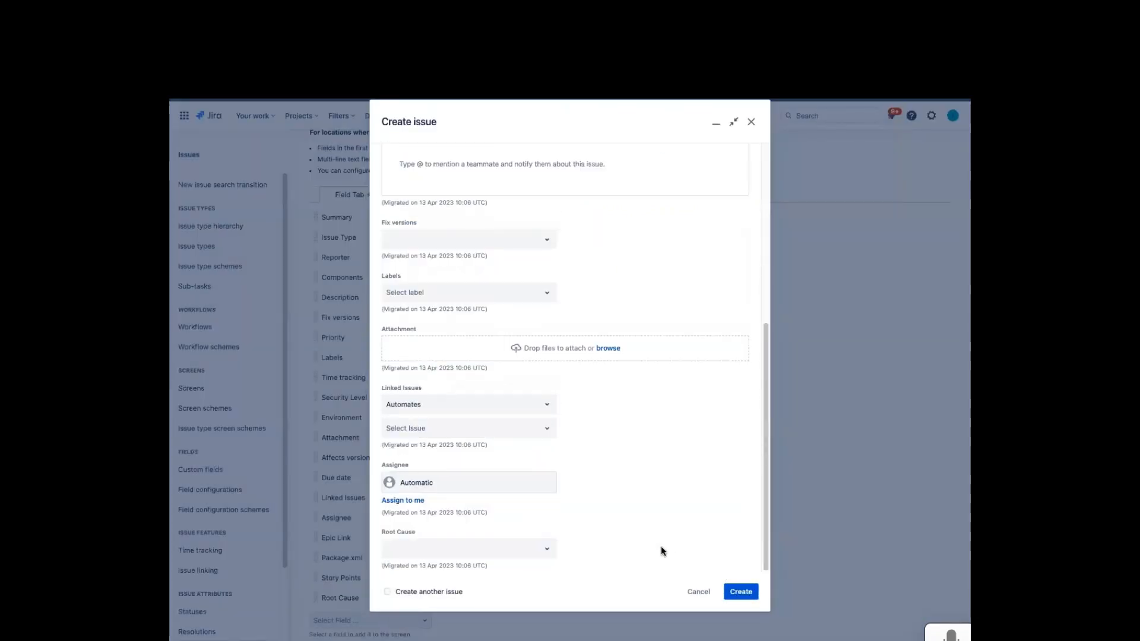
- Examine the available Root Cause options on the Bug form, and cancel the form without creating an issue
{"action": "left_click", "coordinate": [480, 549]}
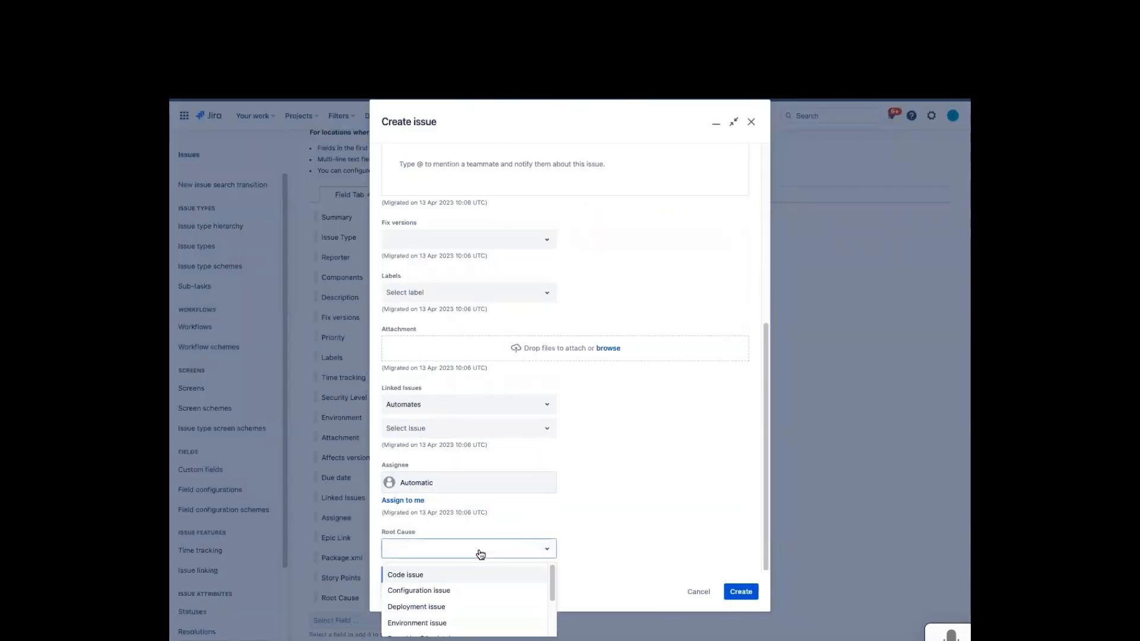
{"action": "scroll", "coordinate": [496, 582], "scroll_direction": "down", "scroll_amount": 3}
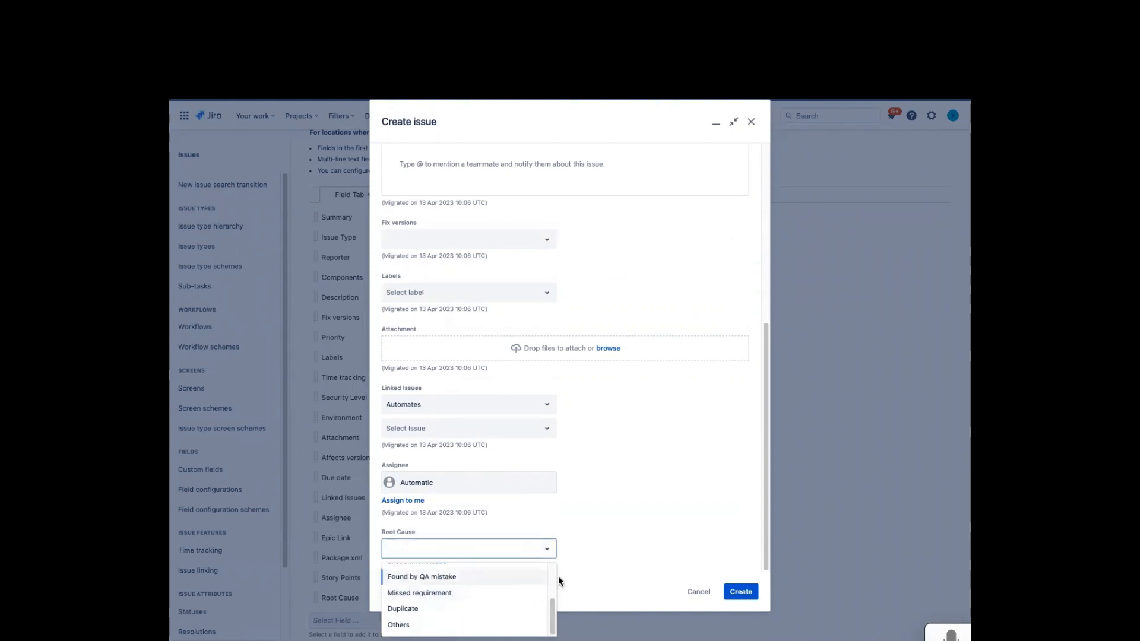
{"action": "scroll", "coordinate": [527, 590], "scroll_direction": "up", "scroll_amount": 3}
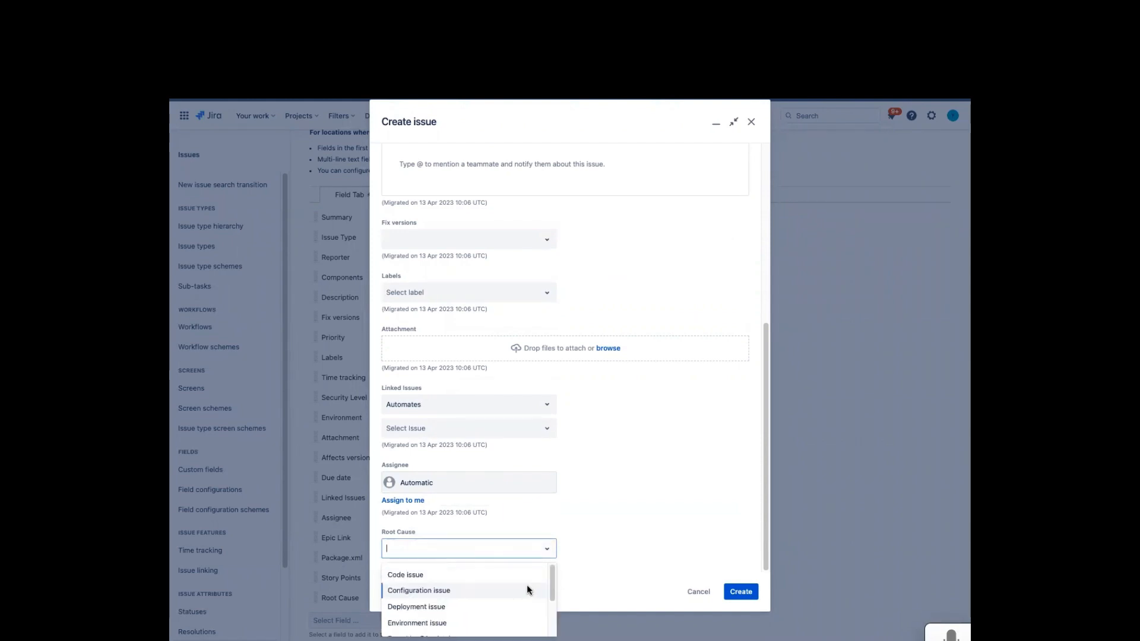
{"action": "left_click", "coordinate": [670, 545]}
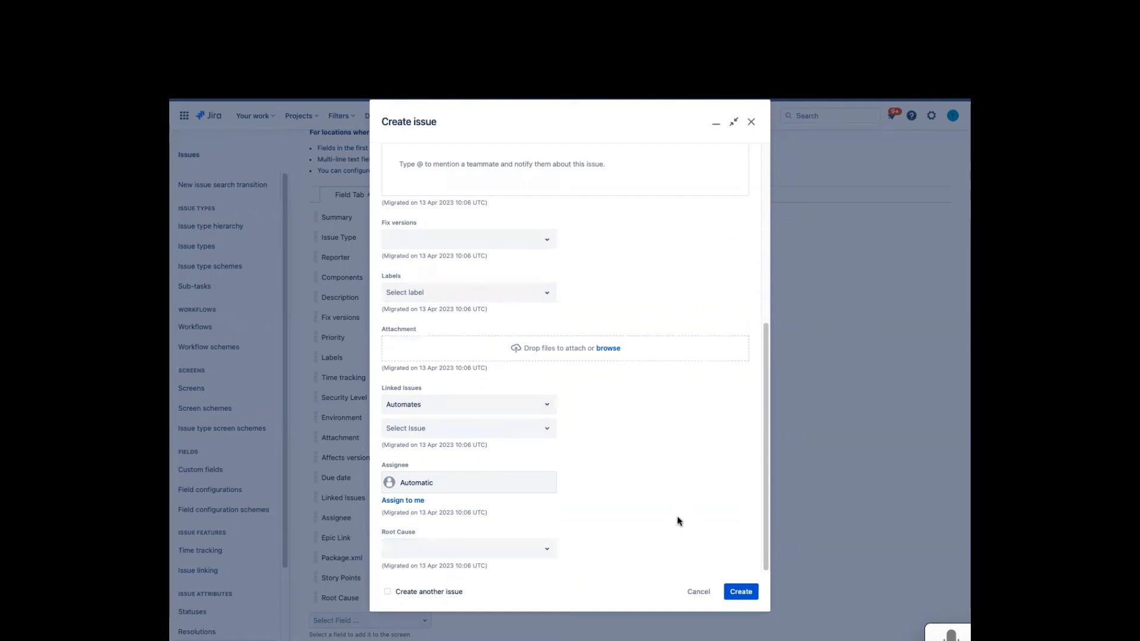
{"action": "left_click", "coordinate": [700, 592]}
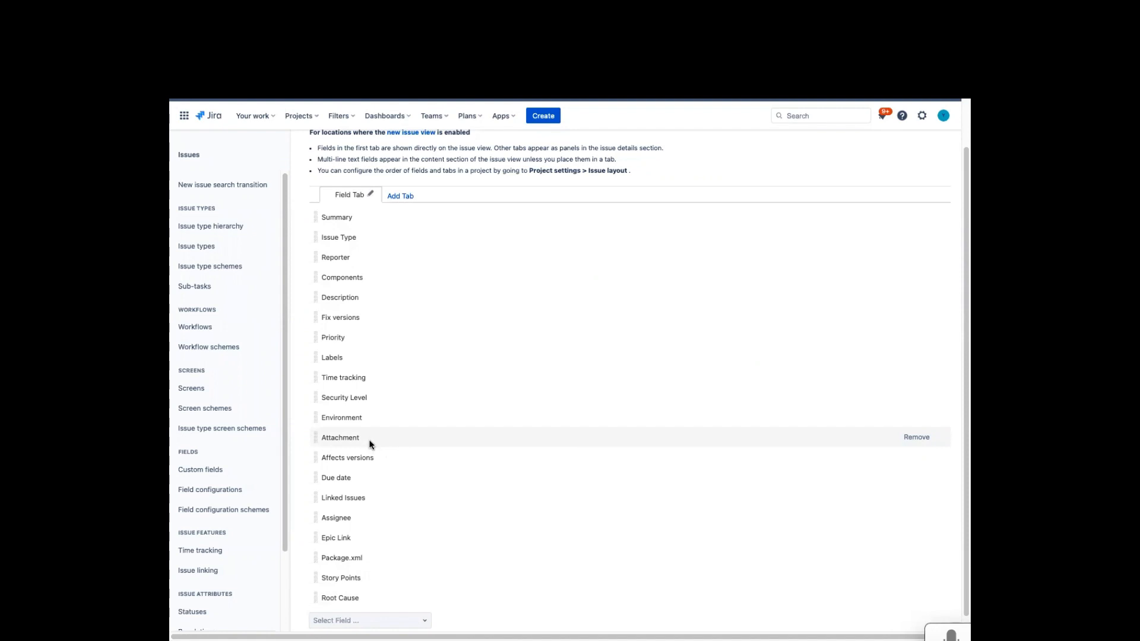
- Dismiss the leftover Root Cause field diagnosis and close the unsaved Bug issue form behind it
{"action": "left_click", "coordinate": [208, 329]}
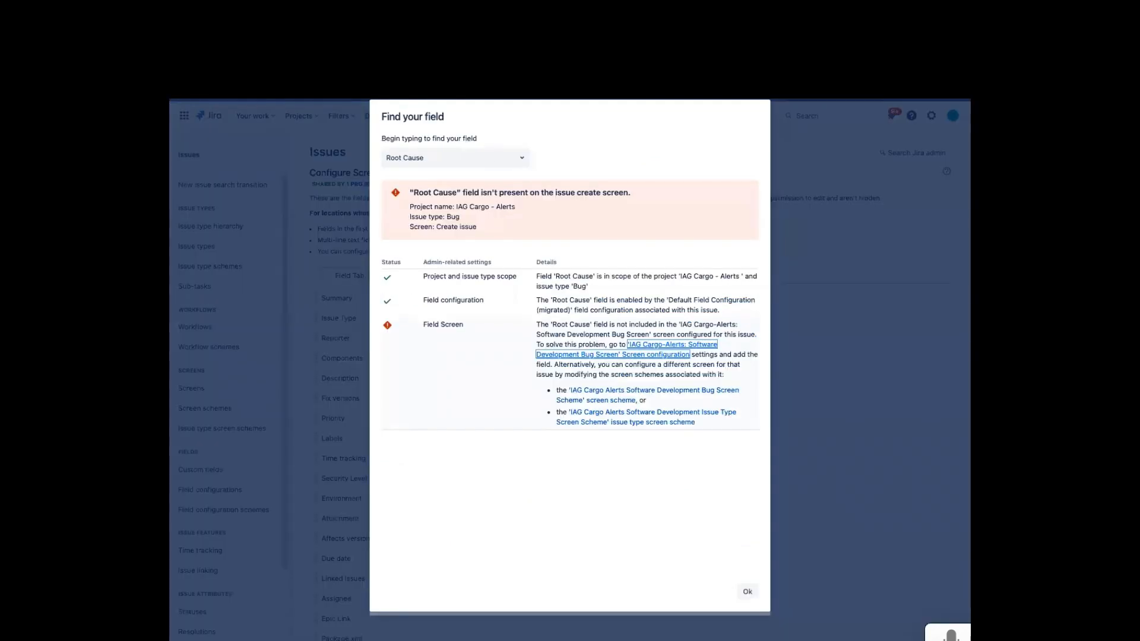
{"action": "left_click", "coordinate": [747, 590]}
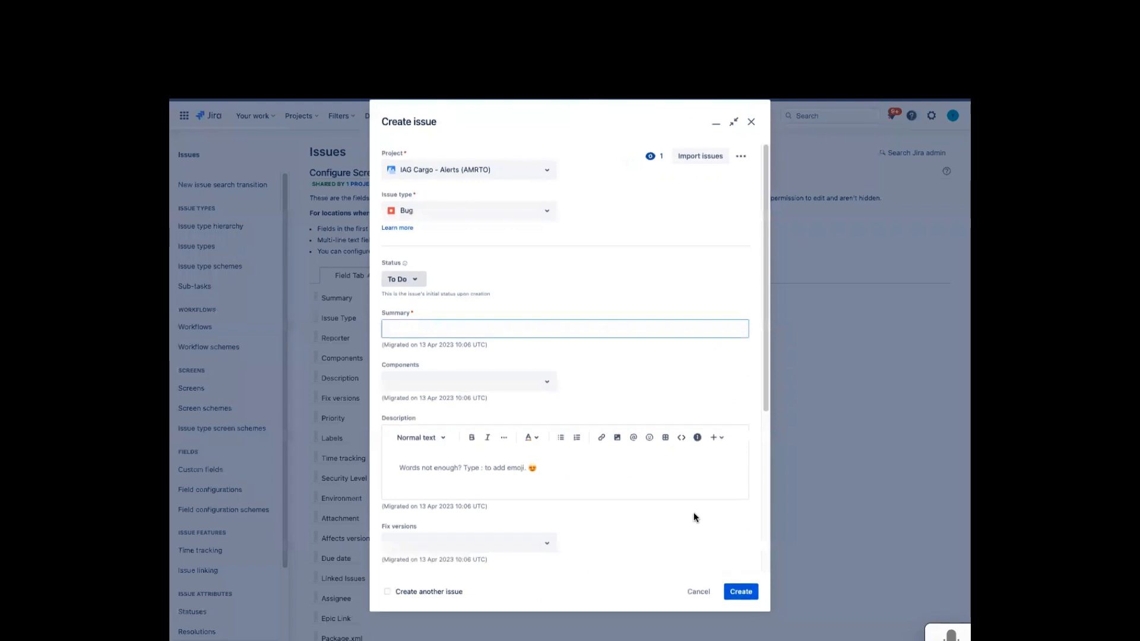
{"action": "left_click", "coordinate": [751, 123]}
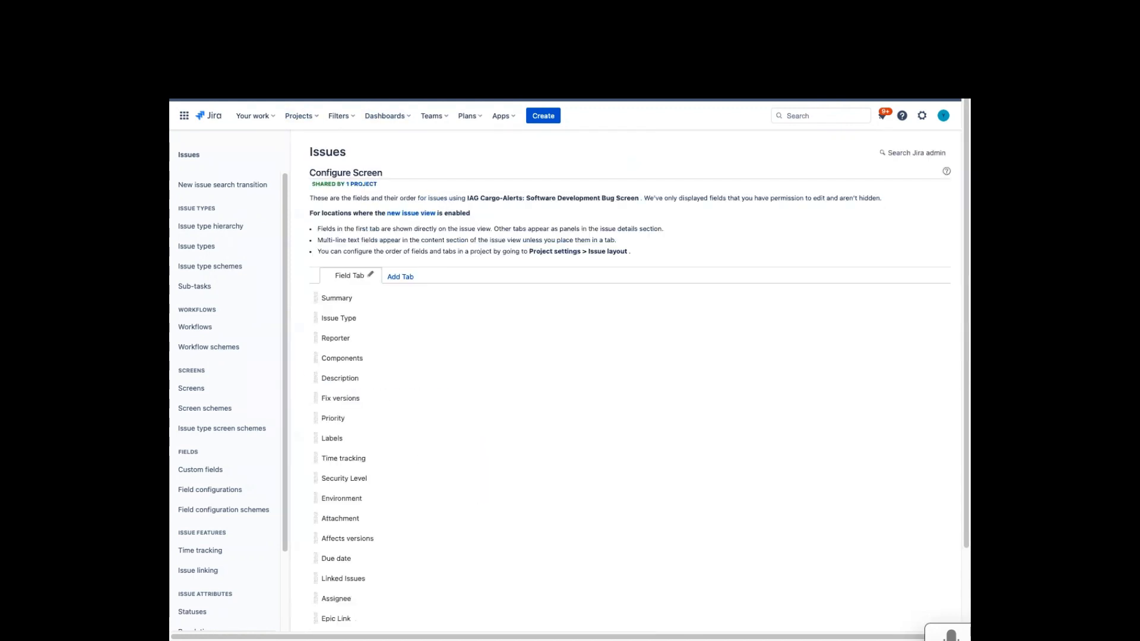
- Go from the bug screen's list of projects to IAG Cargo - Alerts and open its workflow settings
{"action": "left_click", "coordinate": [367, 186]}
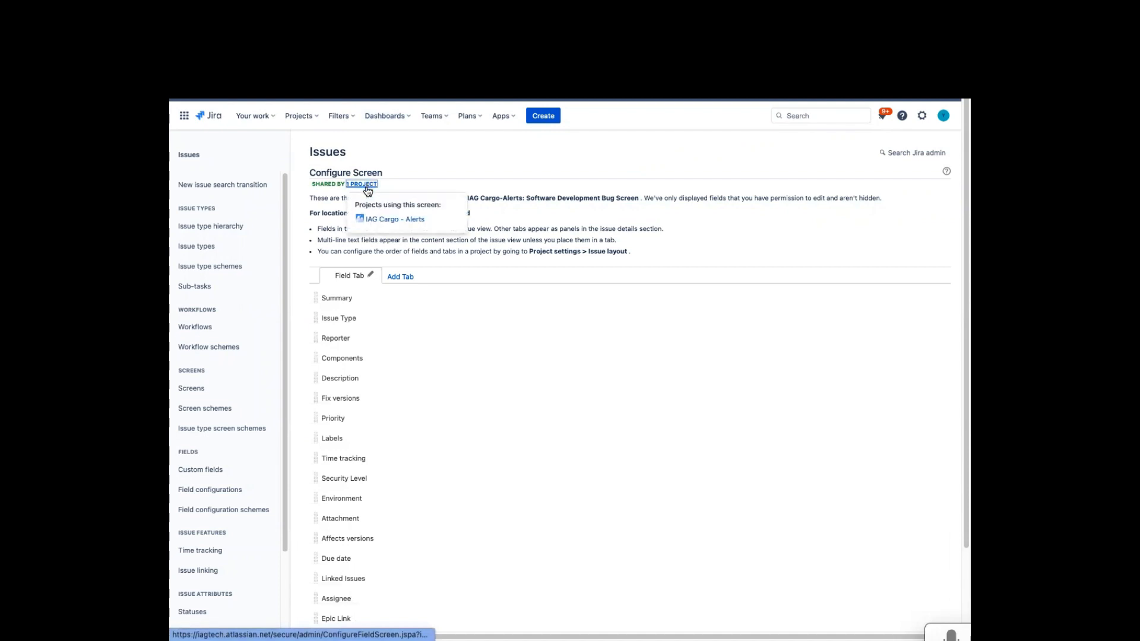
{"action": "left_click", "coordinate": [385, 220]}
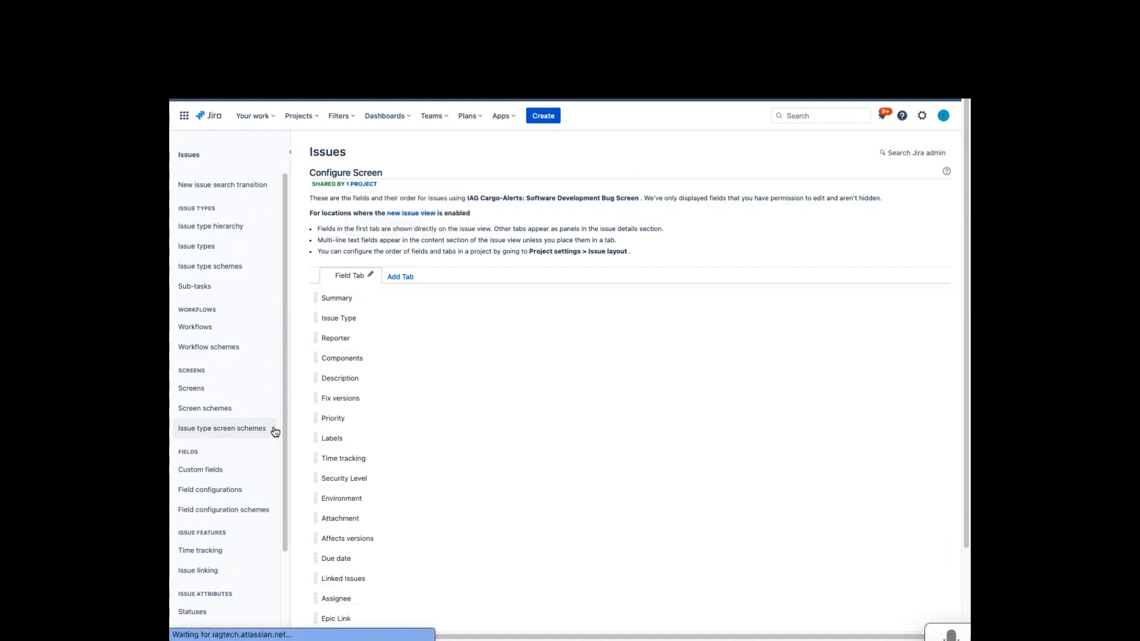
{"action": "left_click", "coordinate": [202, 392]}
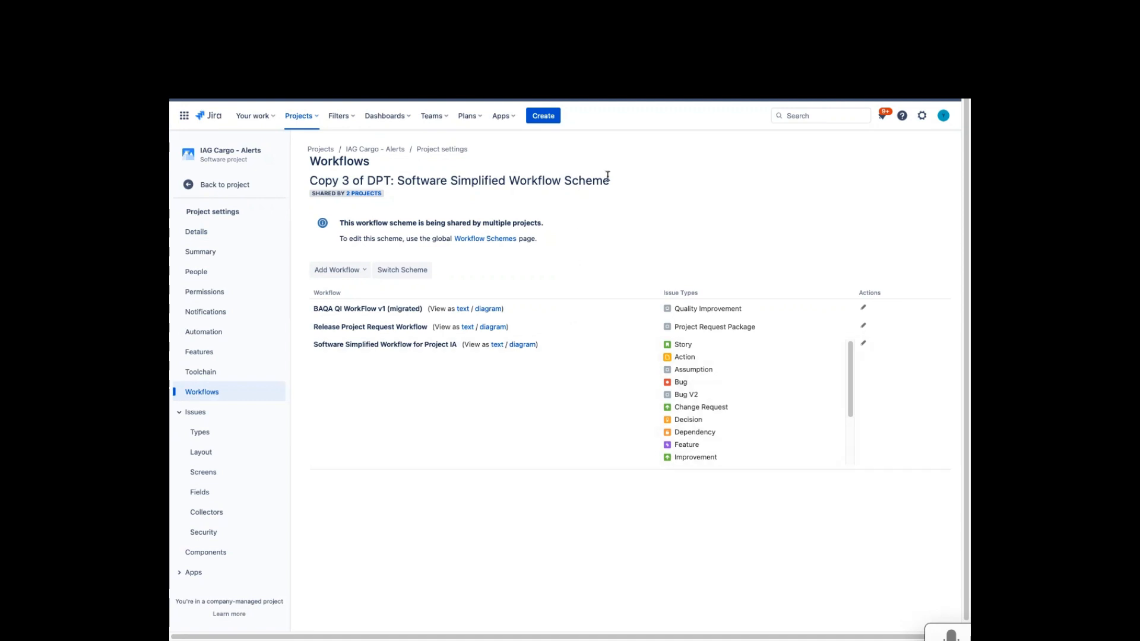
- Locate "Copy 3 of DPT: Software Simplified Workflow Scheme" by its name in the global workflow schemes and make a copy of it
{"action": "left_click_drag", "start_coordinate": [608, 176], "coordinate": [310, 182]}
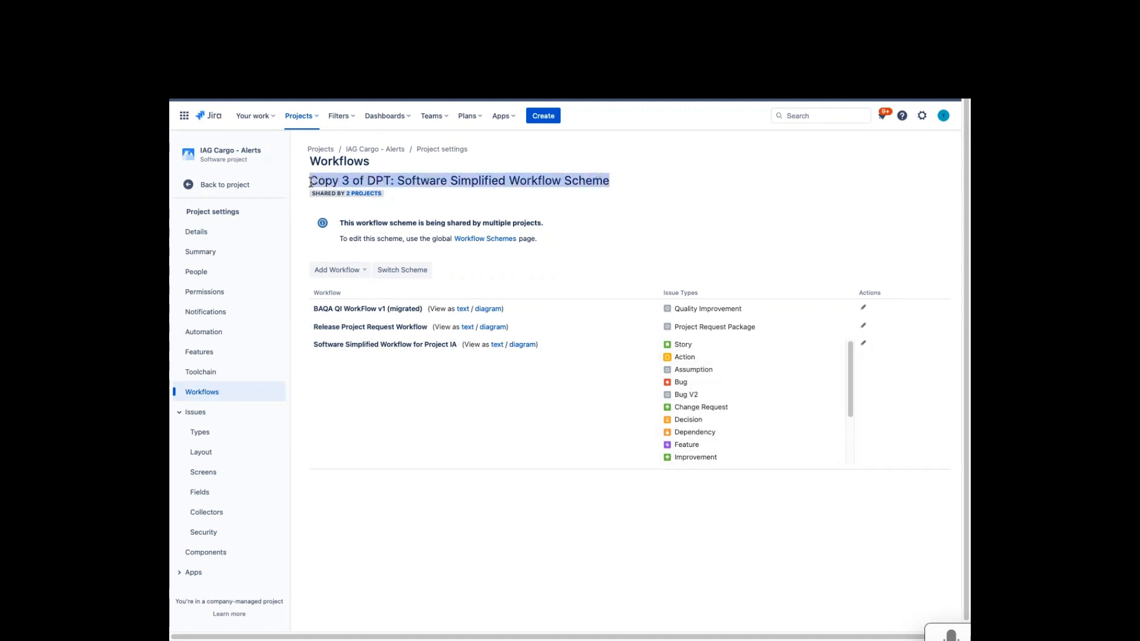
{"action": "right_click", "coordinate": [323, 179]}
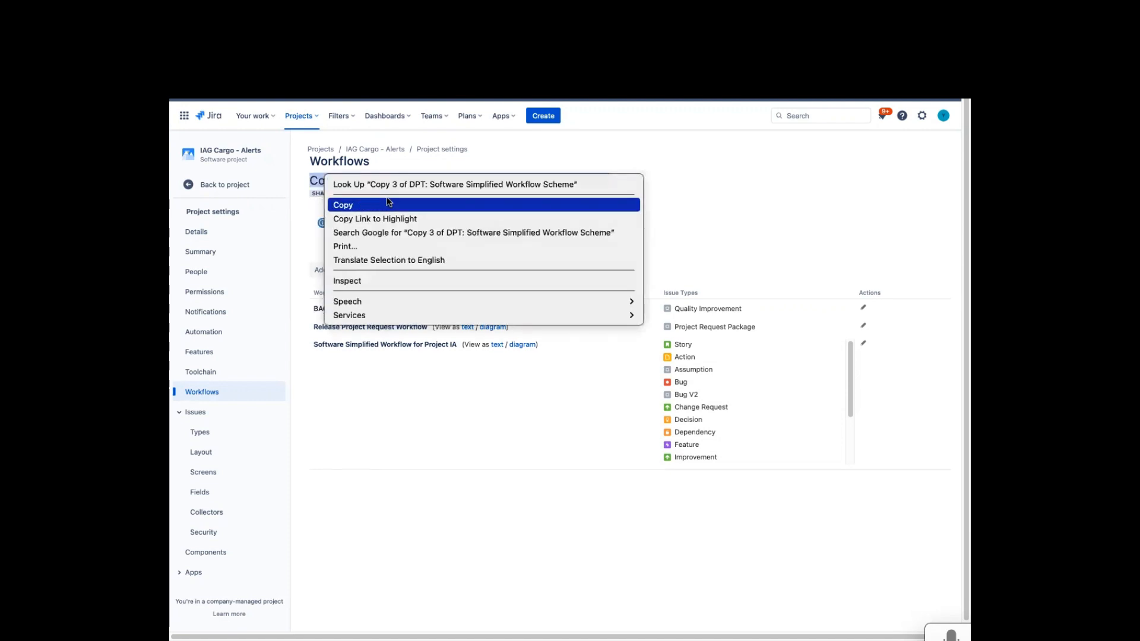
{"action": "left_click", "coordinate": [721, 155]}
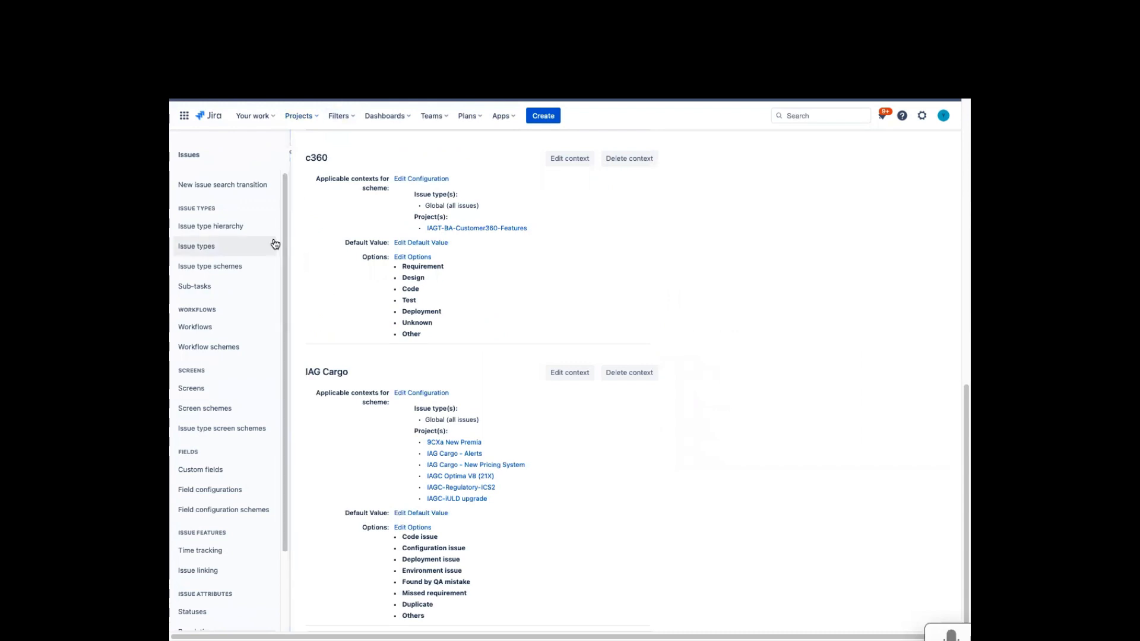
{"action": "left_click", "coordinate": [263, 353]}
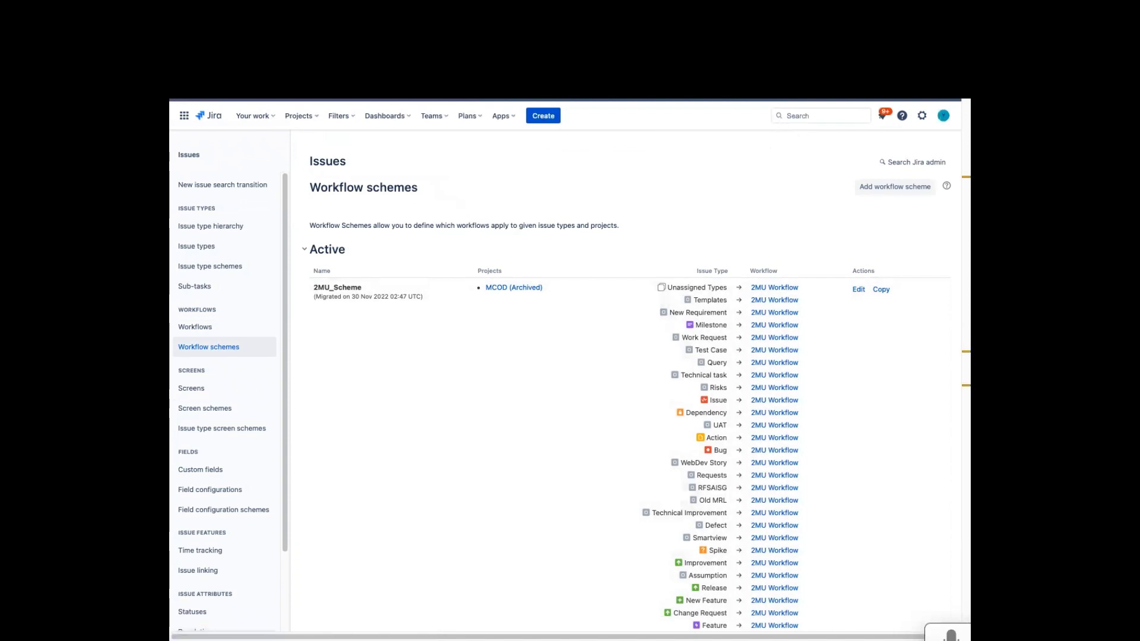
{"action": "key", "text": "super+v"}
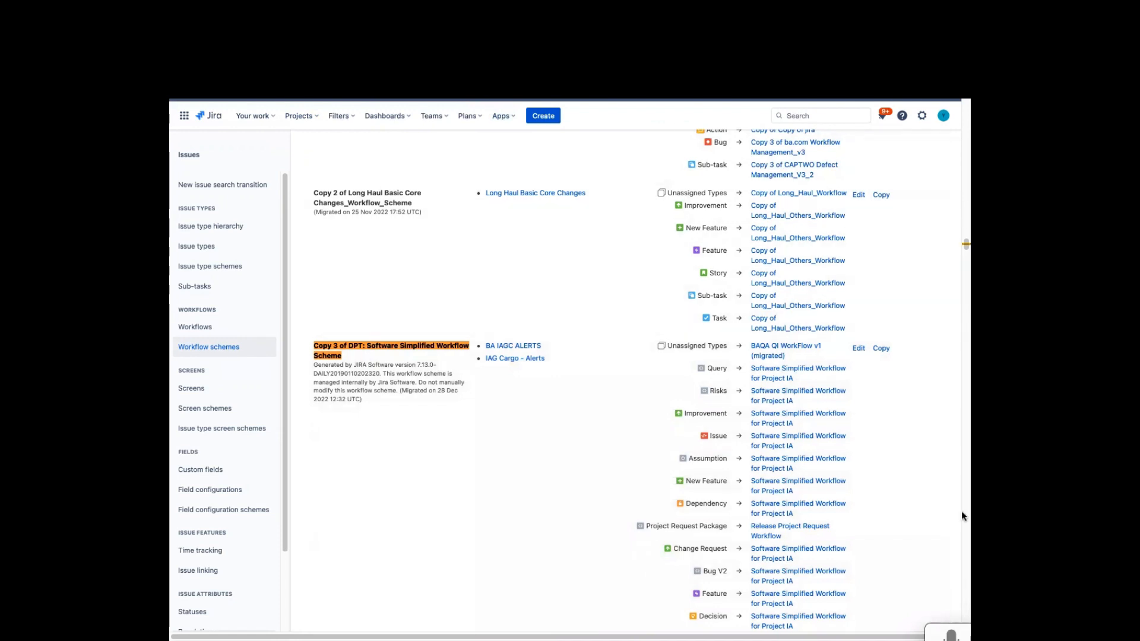
{"action": "left_click", "coordinate": [881, 349]}
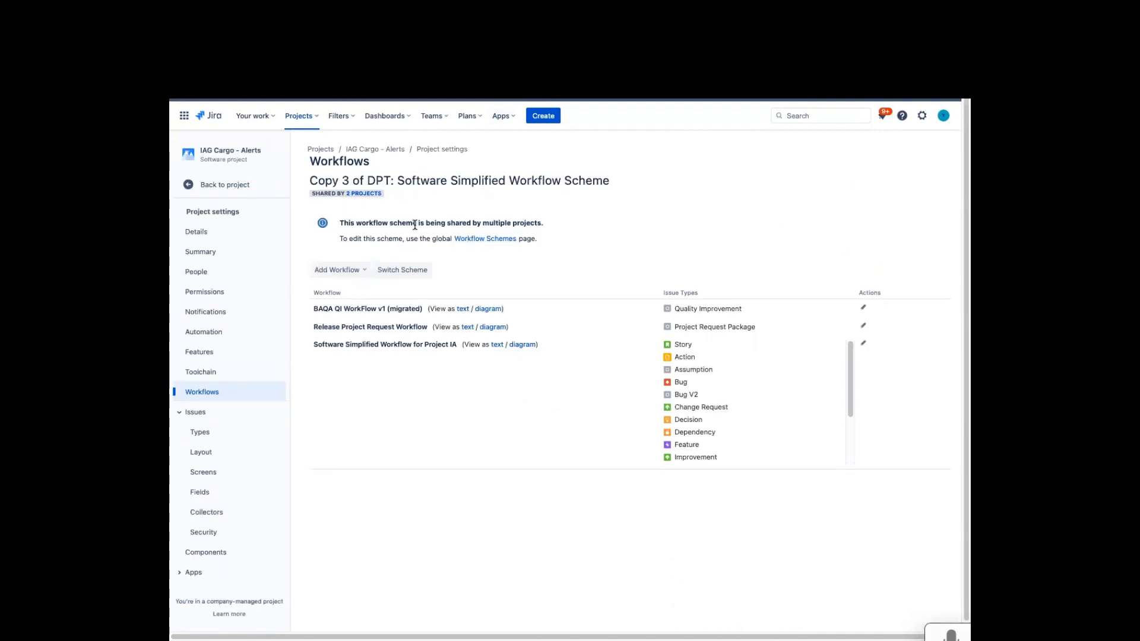
- Find "Software Simplified Workflow for Project IA" among the global active workflows, searching by the name copied from the project's workflow settings
{"action": "left_click_drag", "start_coordinate": [313, 347], "coordinate": [457, 347]}
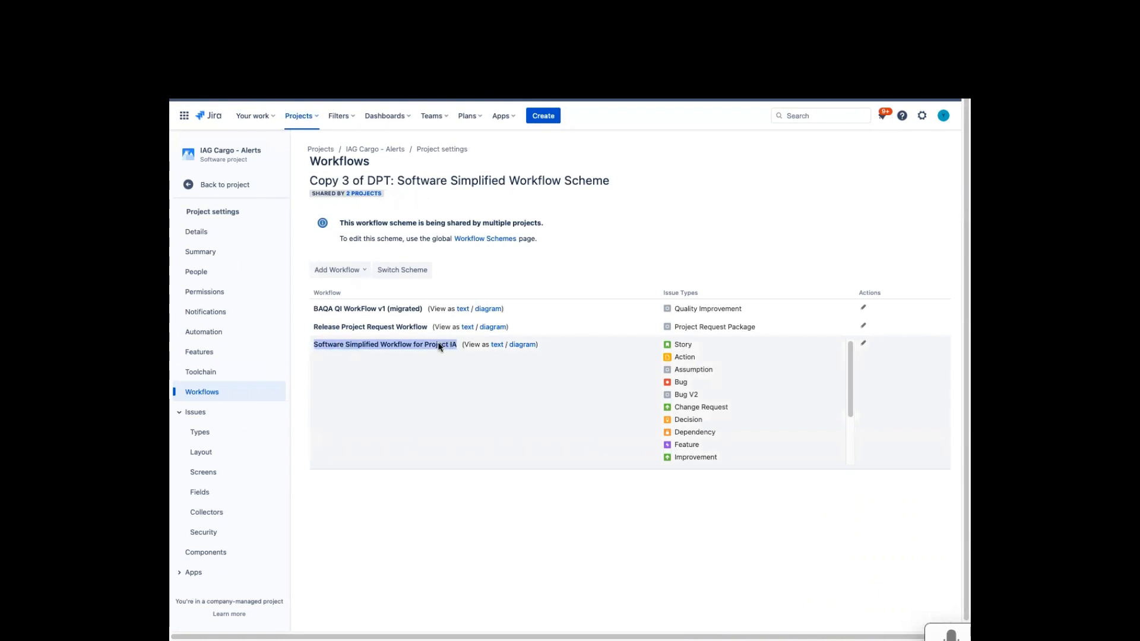
{"action": "right_click", "coordinate": [457, 347]}
{"action": "left_click", "coordinate": [466, 372]}
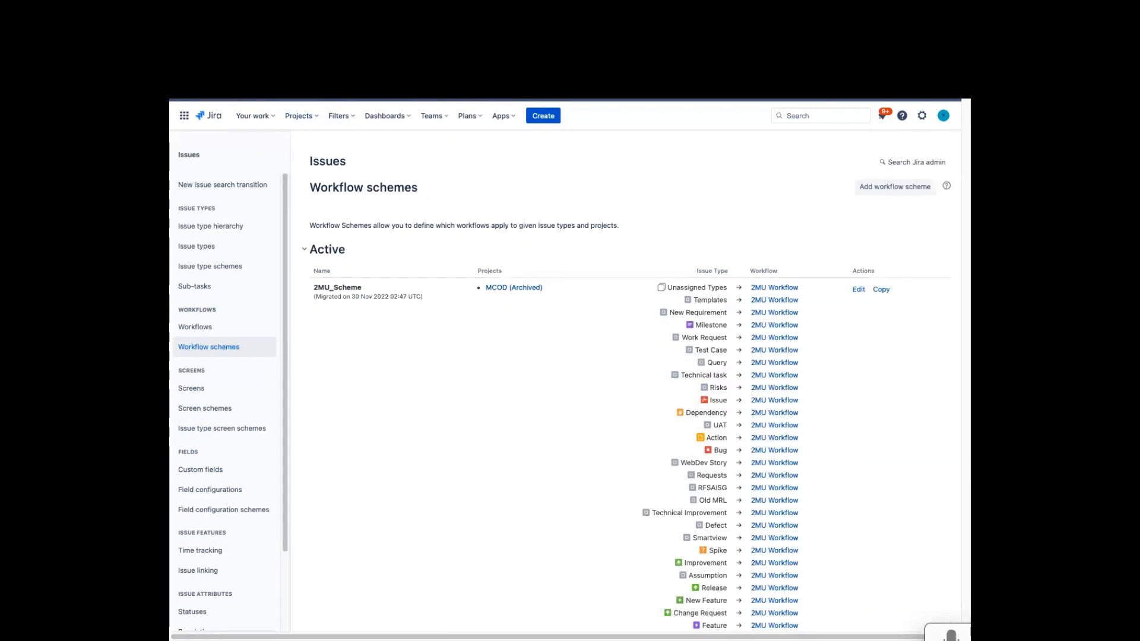
{"action": "left_click", "coordinate": [224, 324]}
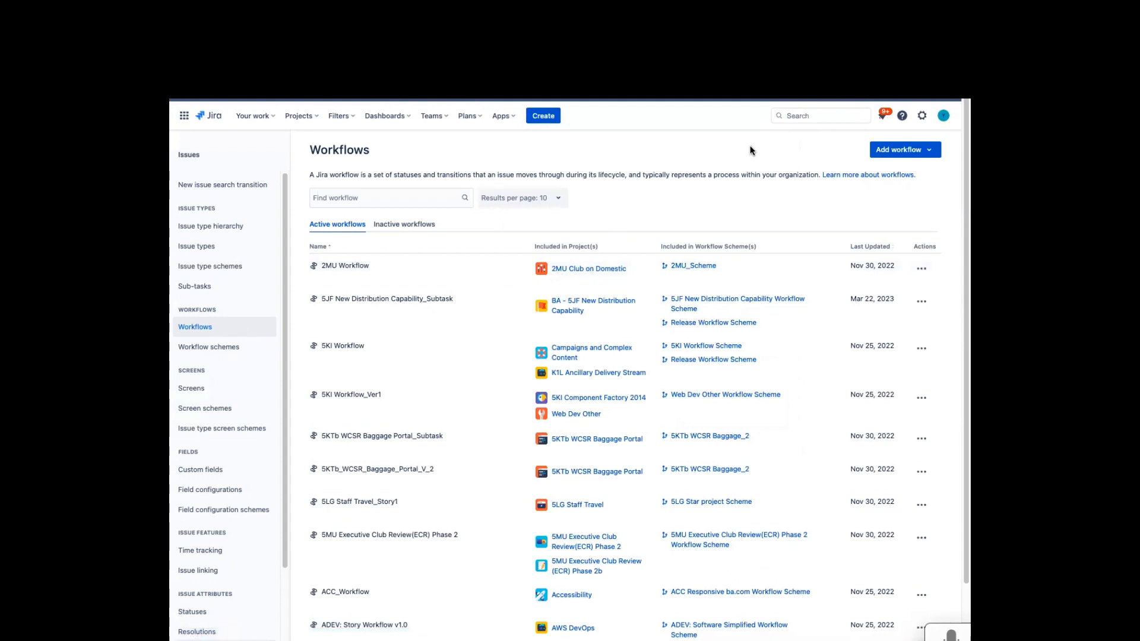
{"action": "left_click", "coordinate": [386, 199]}
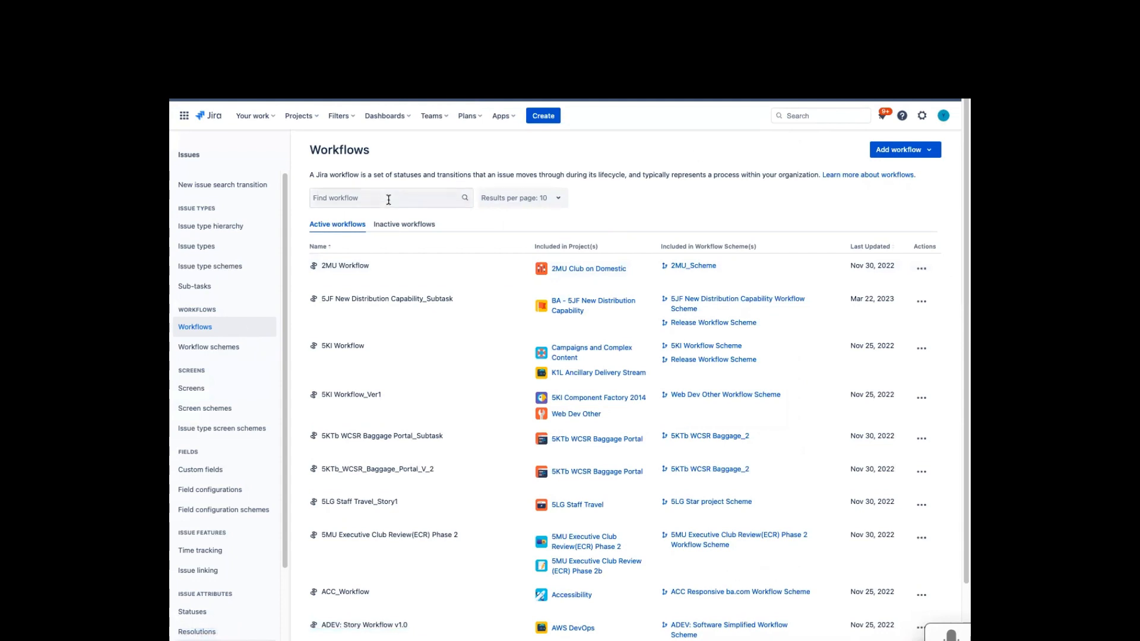
{"action": "key", "text": "ctrl+v"}
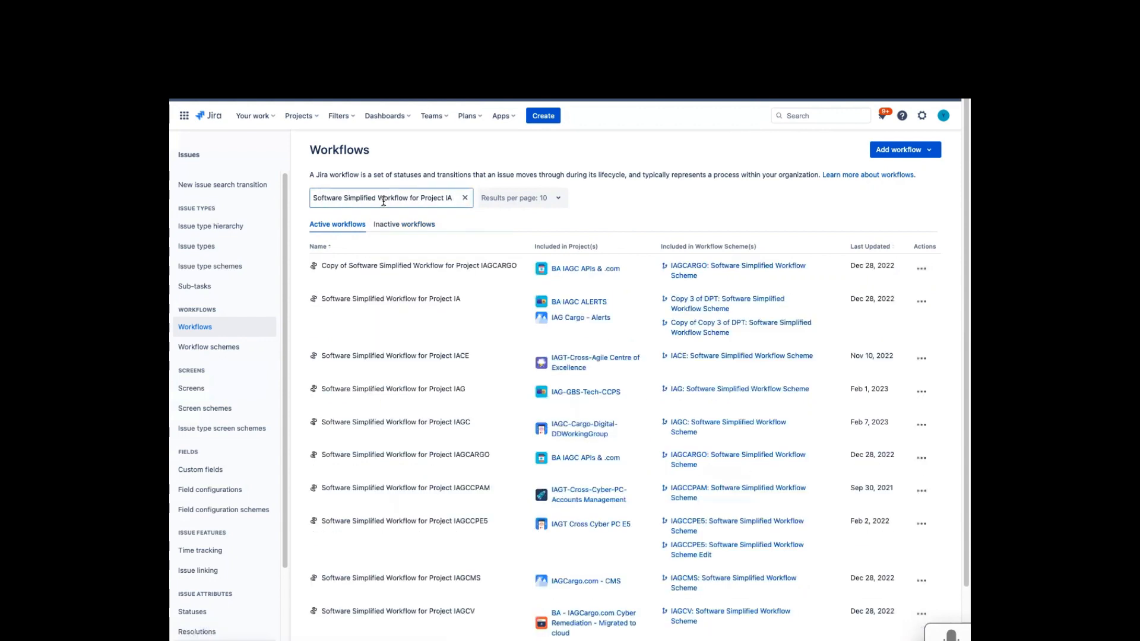
{"action": "scroll", "coordinate": [432, 292], "scroll_direction": "down", "scroll_amount": 2}
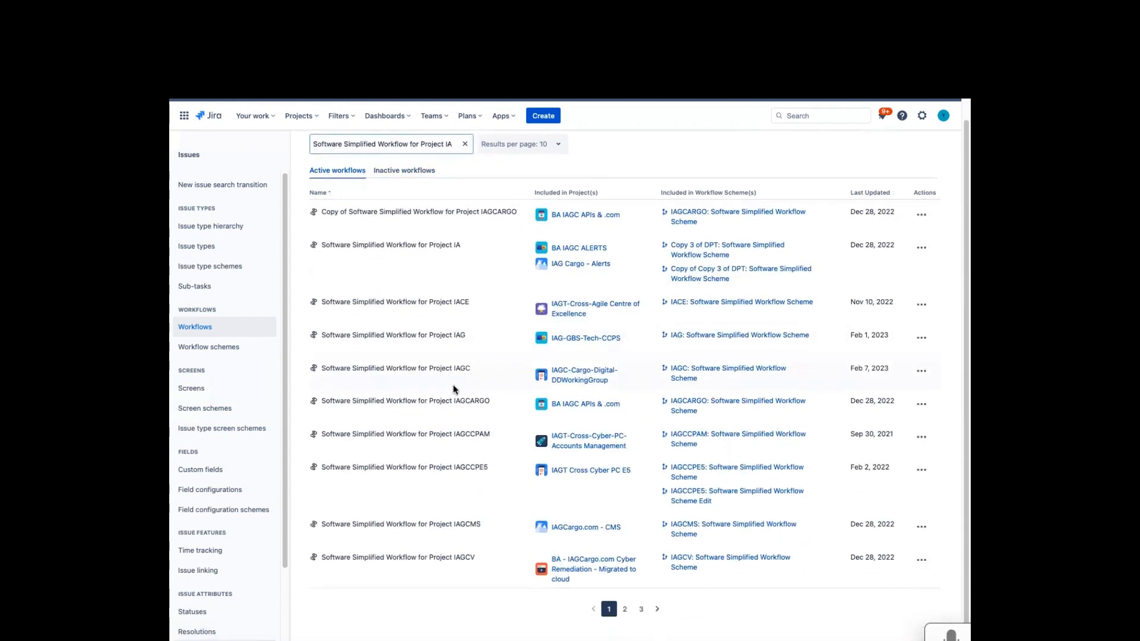
{"action": "scroll", "coordinate": [453, 389], "scroll_direction": "up", "scroll_amount": 2}
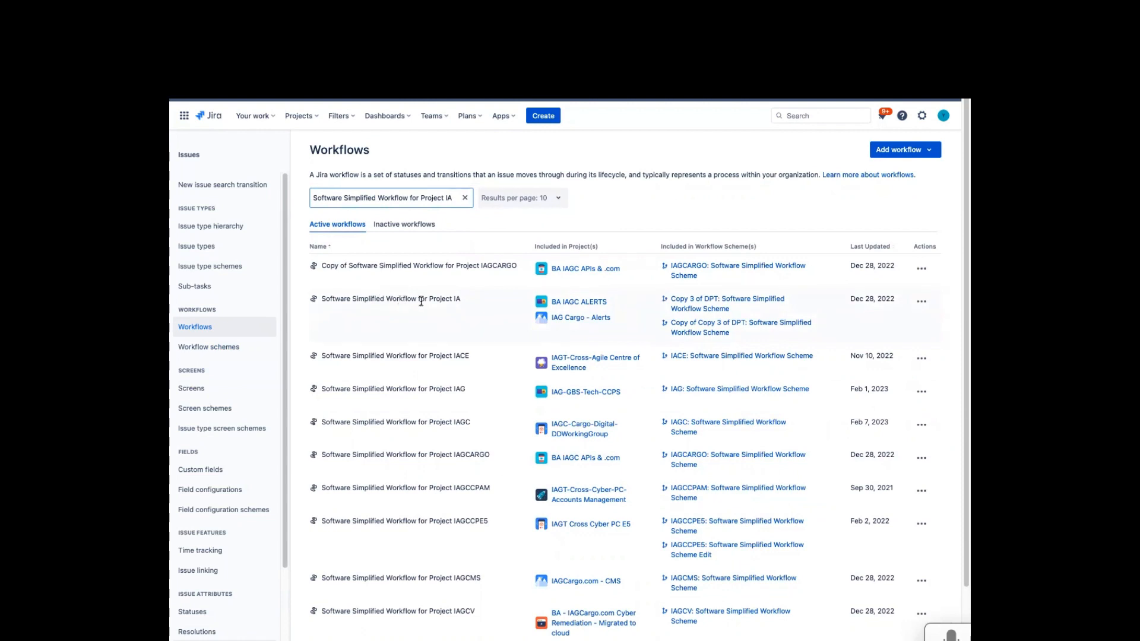
- Copy the Project IA workflow under the name "IAG Cargo Alert Software Simplified Workflow for Project IA"
{"action": "left_click", "coordinate": [924, 303]}
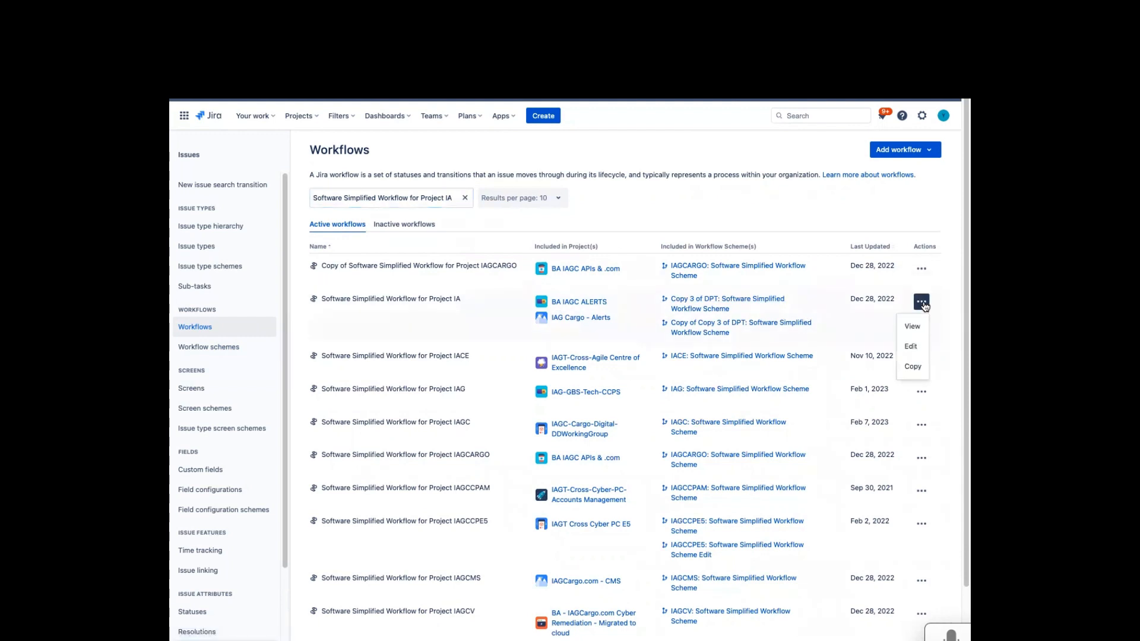
{"action": "left_click", "coordinate": [913, 366]}
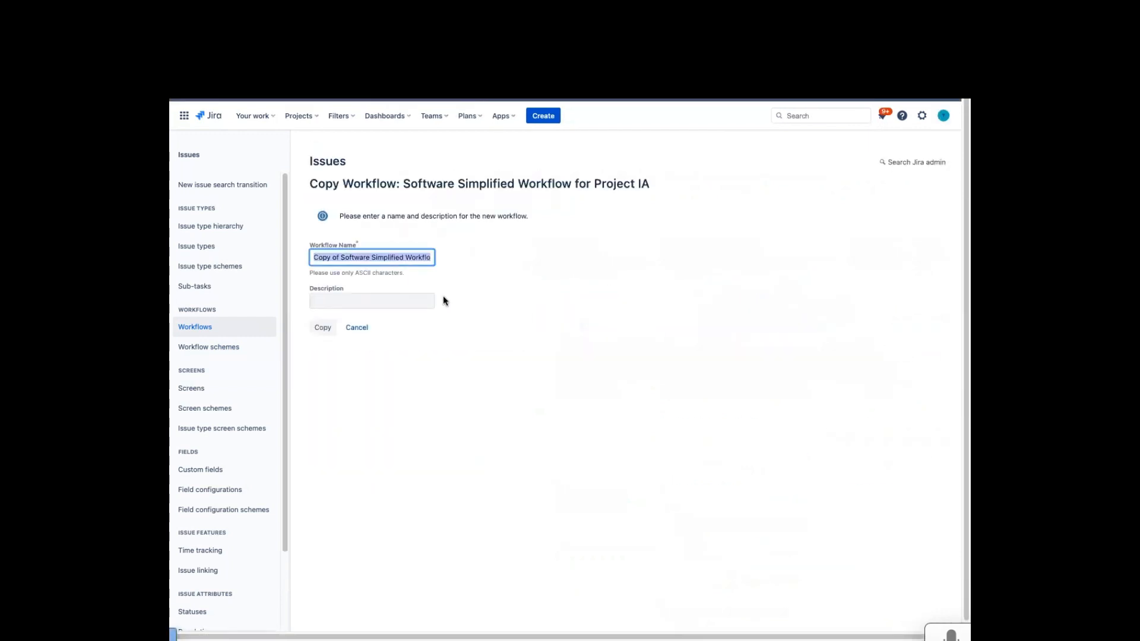
{"action": "left_click", "coordinate": [339, 257]}
{"action": "left_click_drag", "start_coordinate": [316, 257], "coordinate": [342, 257]}
{"action": "key", "text": "BackSpace"}
{"action": "type", "text": "IAG"}
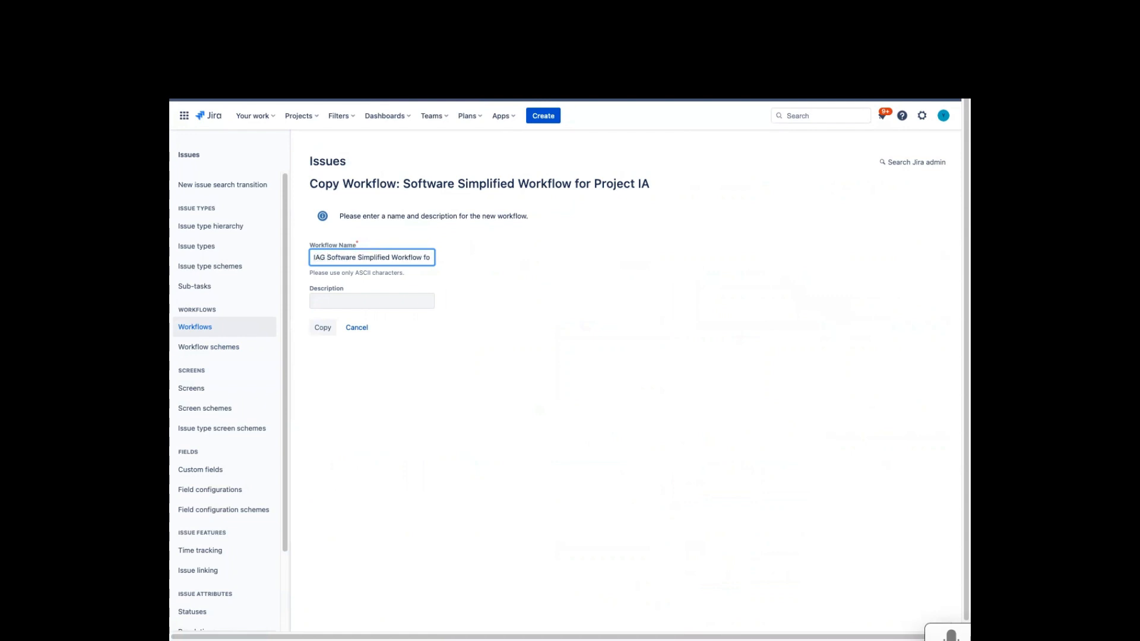
{"action": "type", "text": " Cargo Alert"}
{"action": "left_click", "coordinate": [324, 333]}
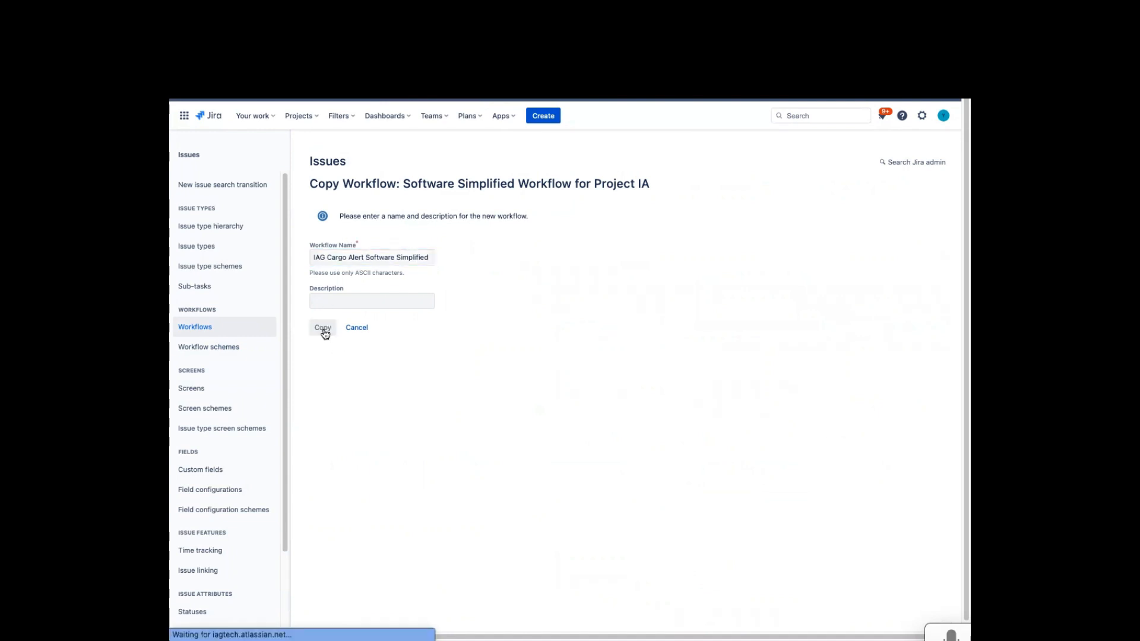
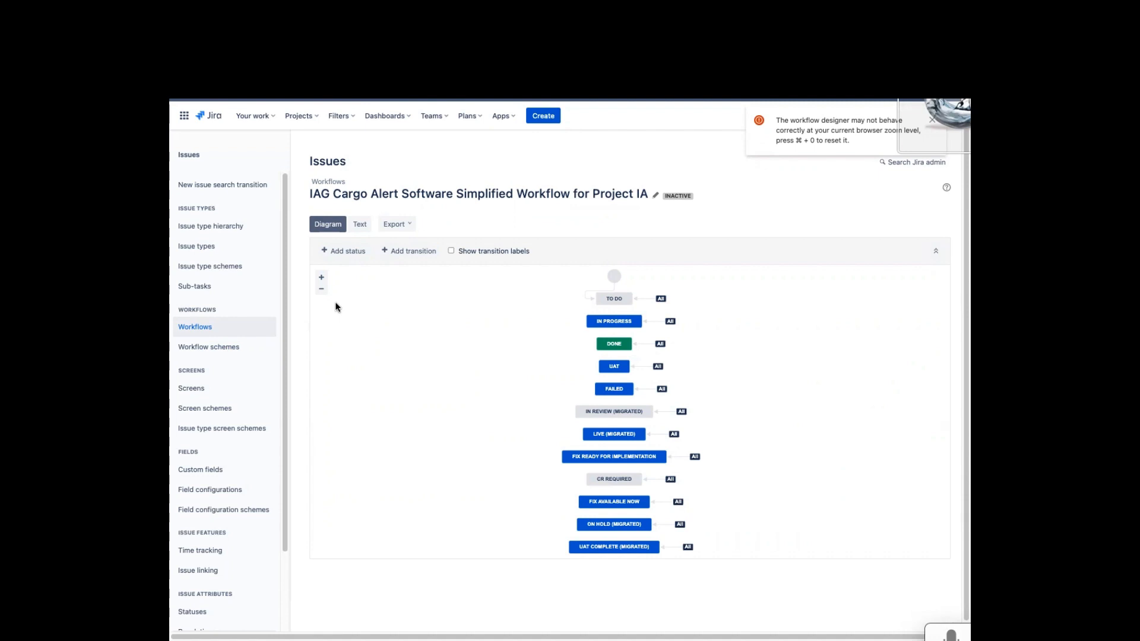
- Locate "Copy of Copy 3 of DPT: Software Simplified Workflow Scheme" among the inactive workflow schemes
{"action": "left_click", "coordinate": [232, 350]}
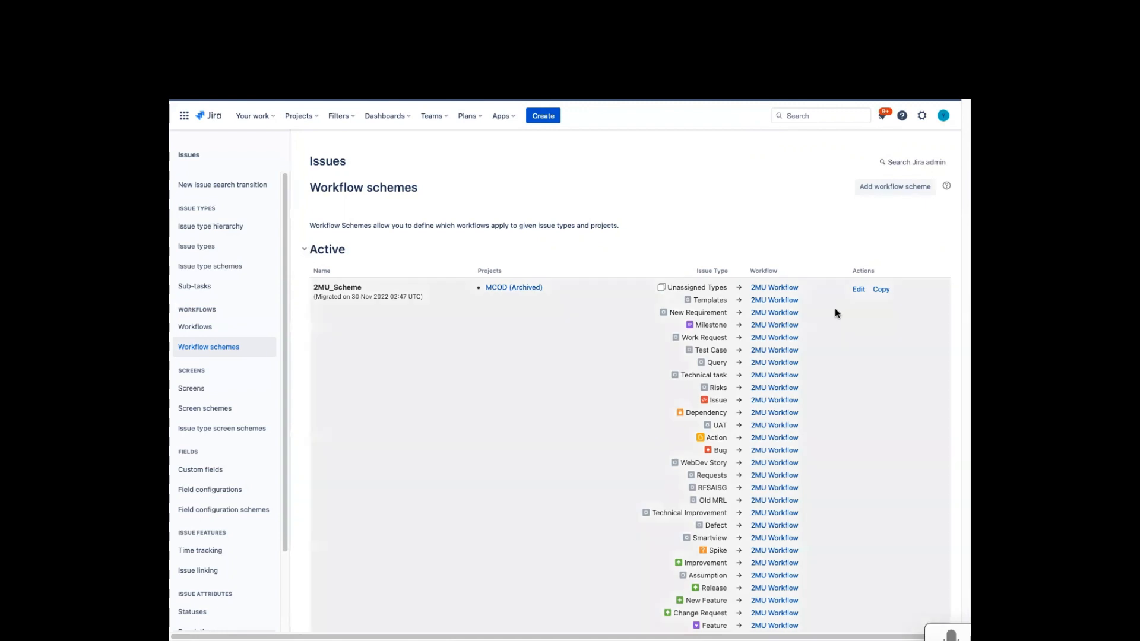
{"action": "left_click_drag", "start_coordinate": [964, 105], "coordinate": [949, 630]}
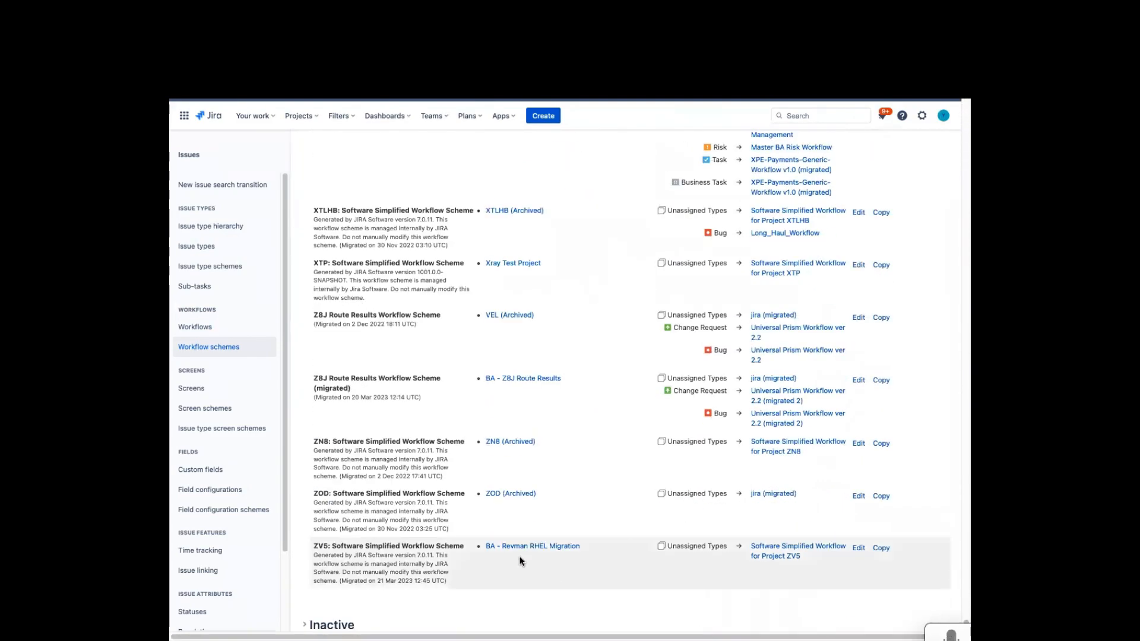
{"action": "left_click", "coordinate": [307, 628]}
{"action": "scroll", "coordinate": [340, 521], "scroll_direction": "down", "scroll_amount": 10}
{"action": "scroll", "coordinate": [350, 526], "scroll_direction": "down", "scroll_amount": 15}
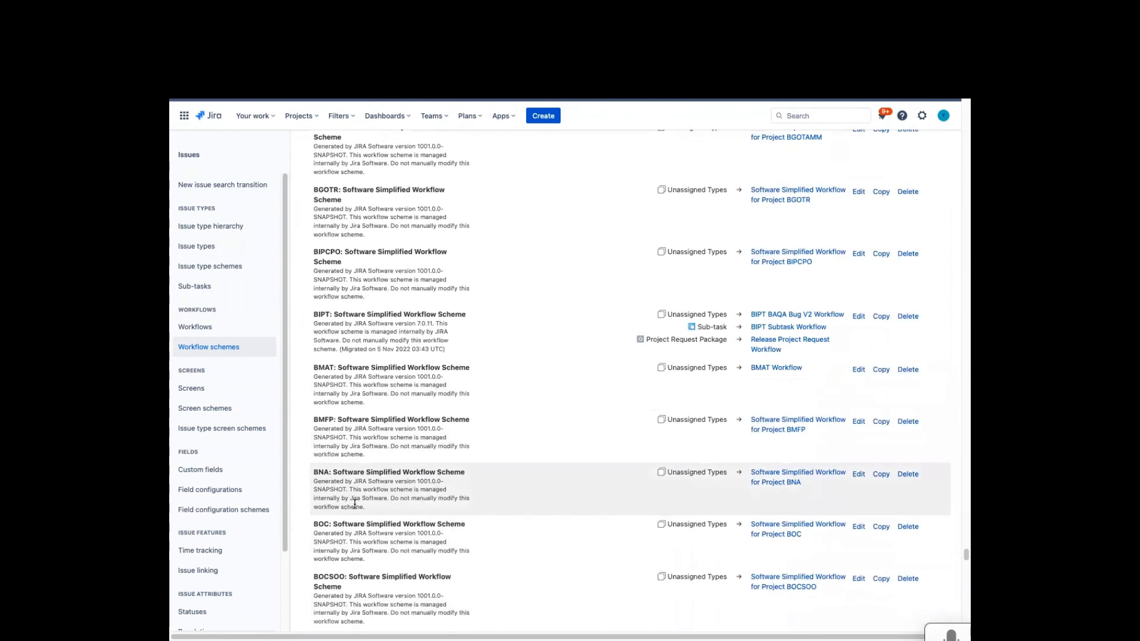
{"action": "scroll", "coordinate": [354, 504], "scroll_direction": "down", "scroll_amount": 15}
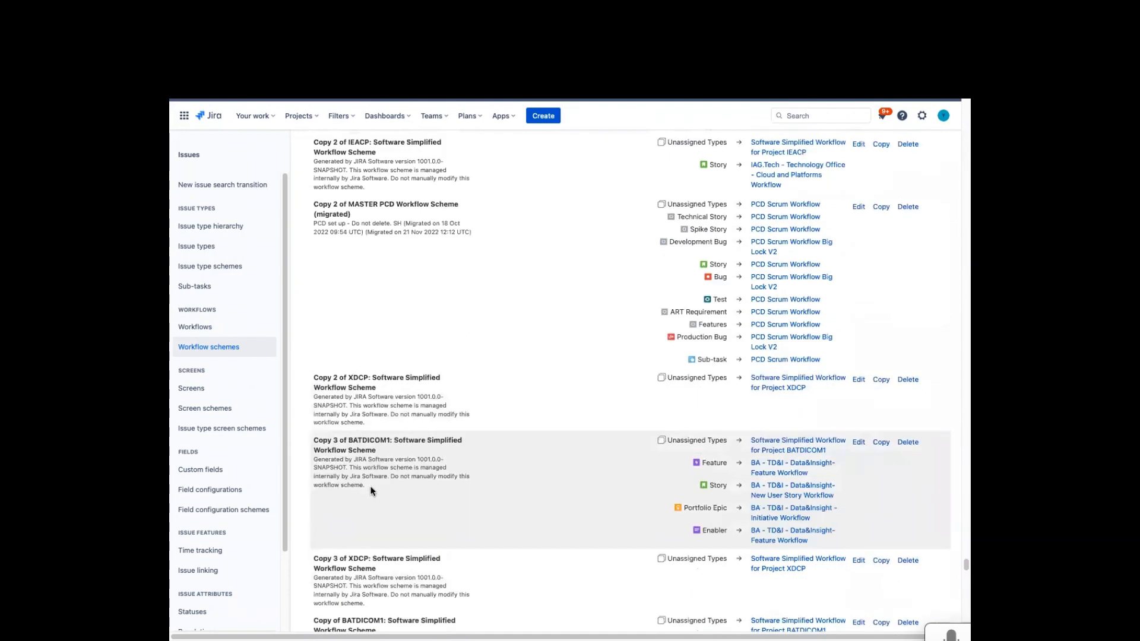
{"action": "scroll", "coordinate": [371, 491], "scroll_direction": "down", "scroll_amount": 10}
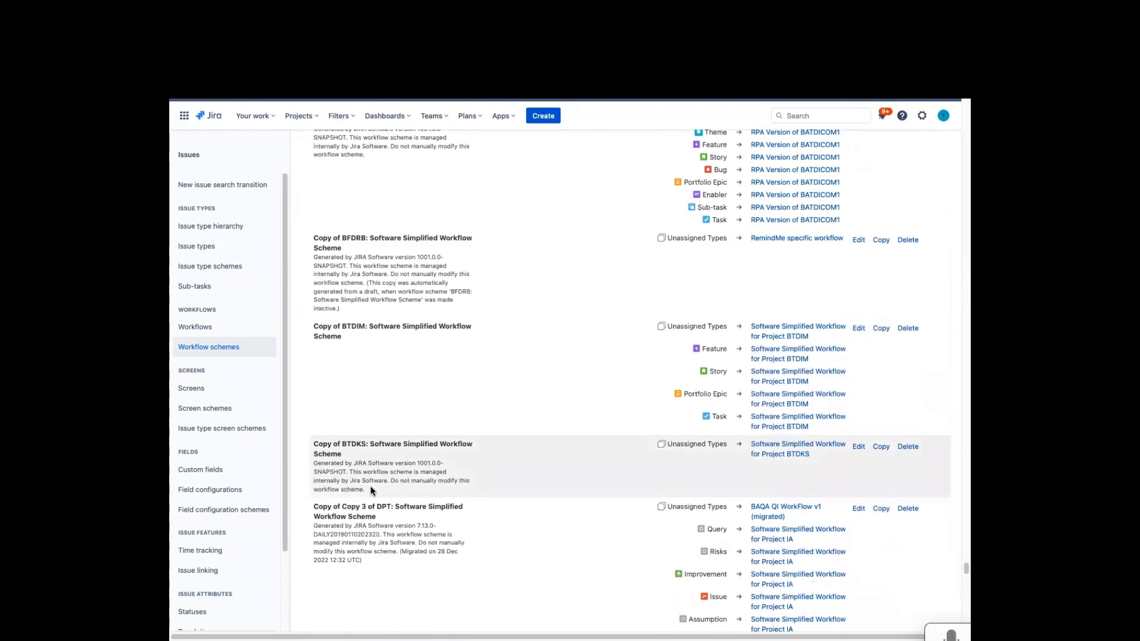
{"action": "scroll", "coordinate": [371, 490], "scroll_direction": "down", "scroll_amount": 8}
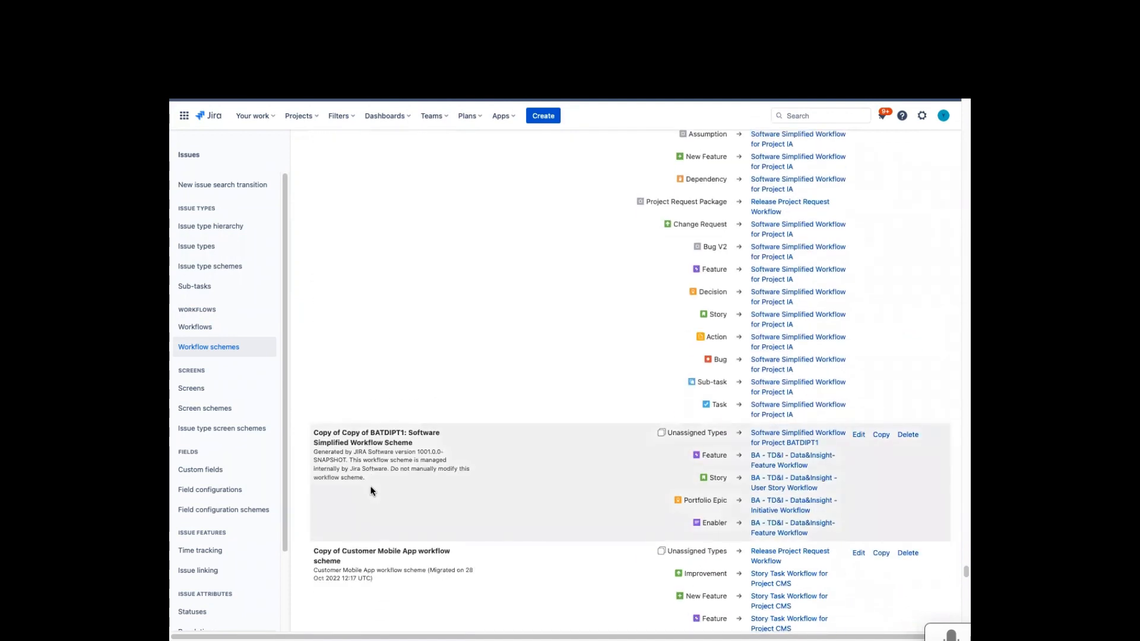
{"action": "scroll", "coordinate": [371, 490], "scroll_direction": "up", "scroll_amount": 5}
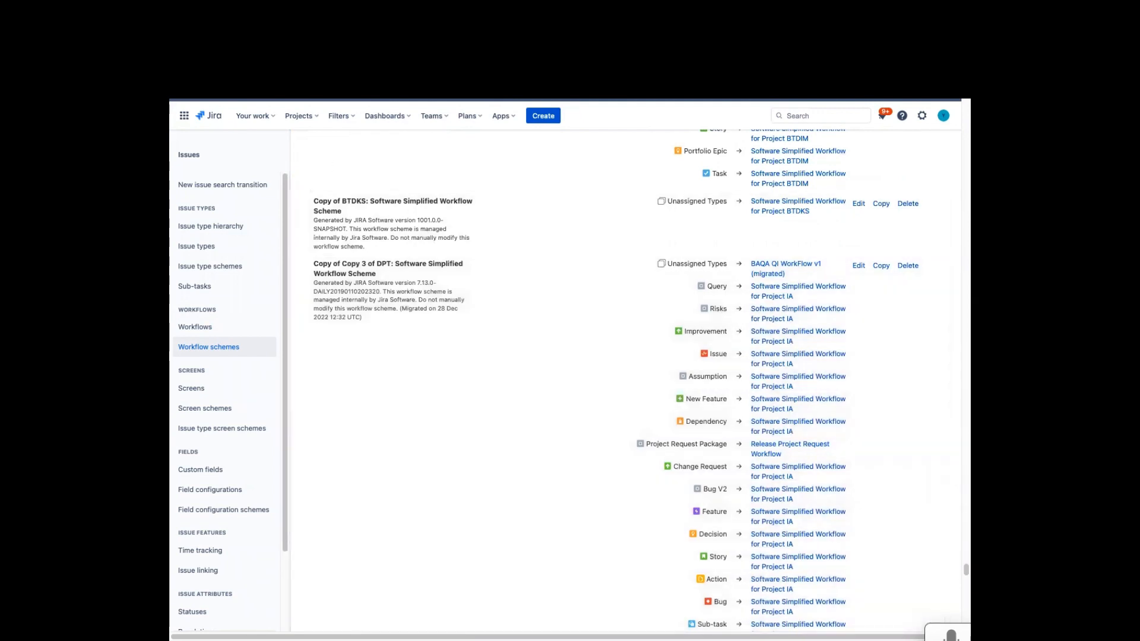
- Check the scheme name in the IAG Cargo - Alerts workflow settings, and open the inactive copy of that scheme for editing
{"action": "key", "text": "ctrl+Tab"}
{"action": "key", "text": "ctrl+Tab"}
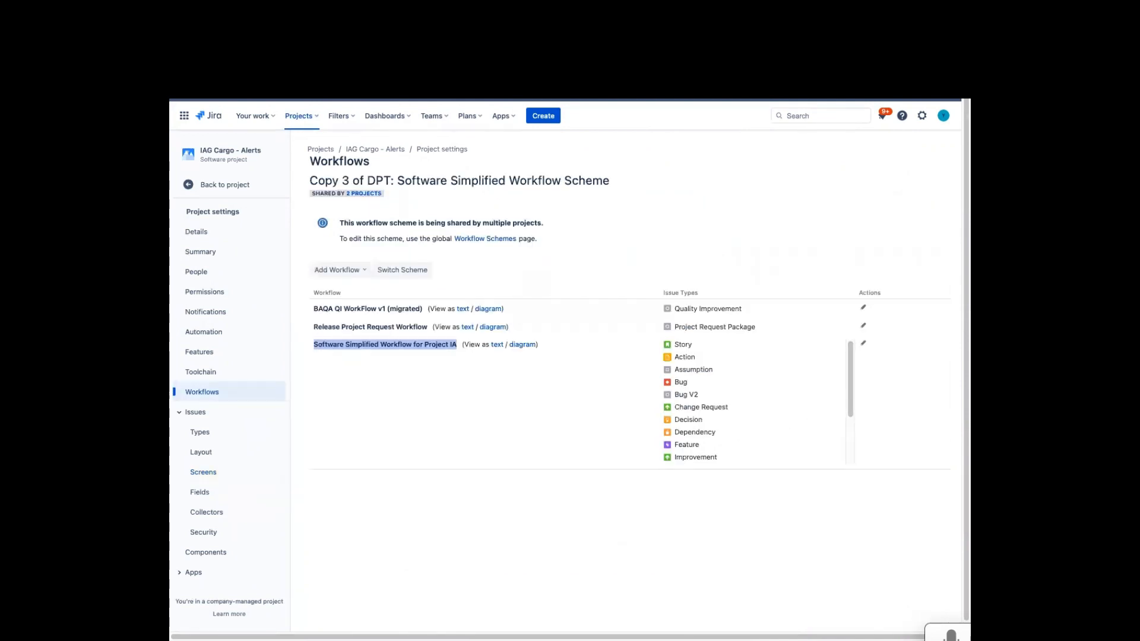
{"action": "key", "text": "ctrl+Tab"}
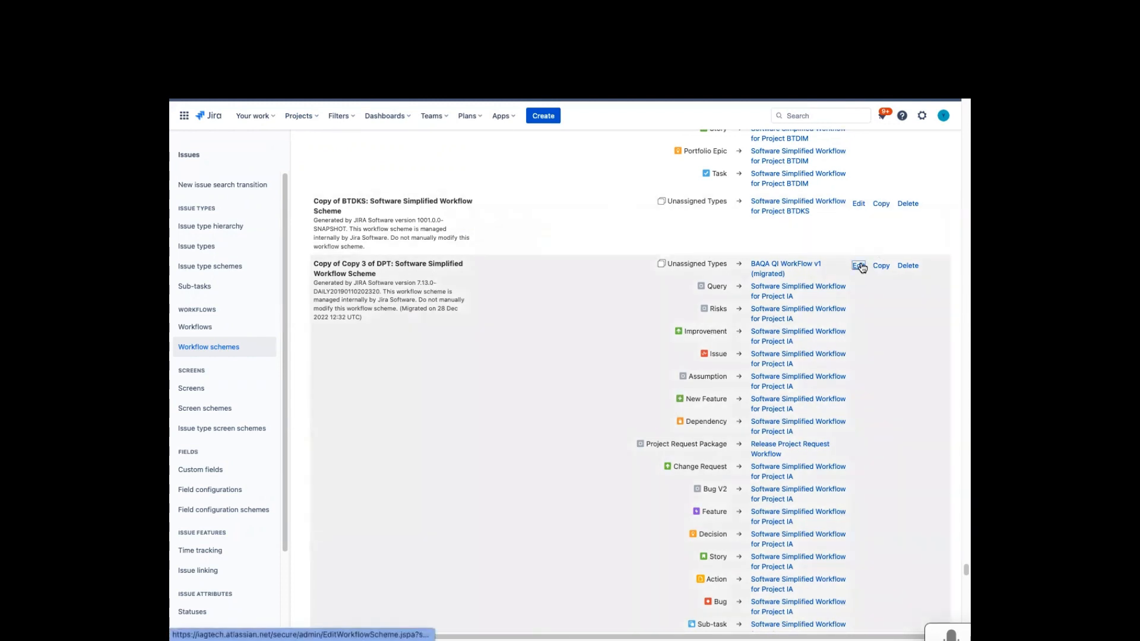
{"action": "left_click", "coordinate": [860, 267]}
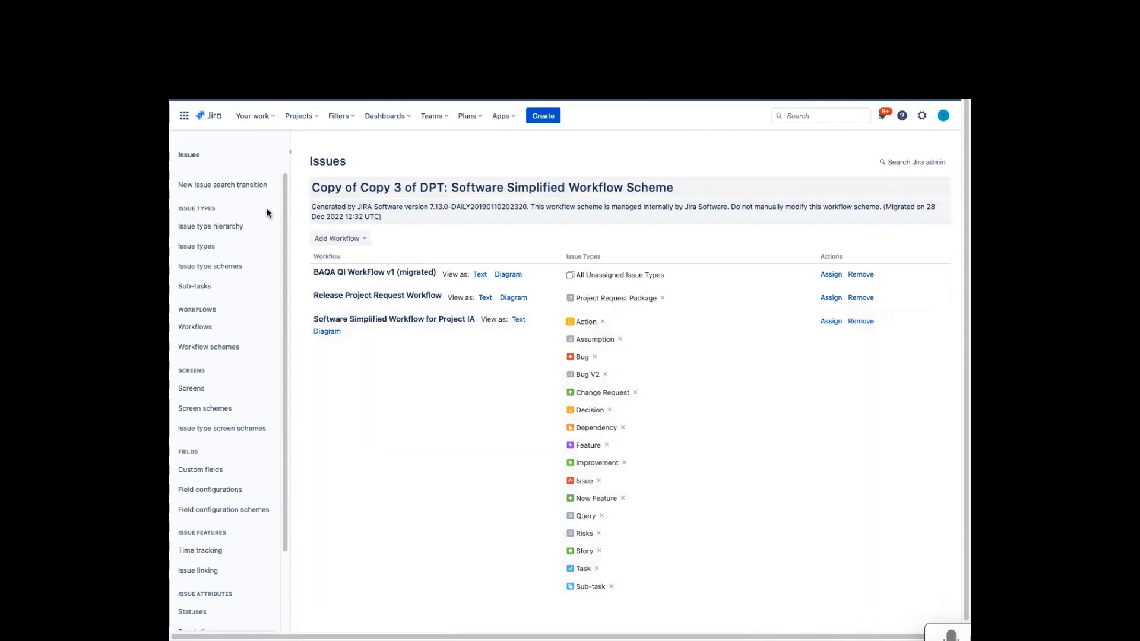
- Rename the copied workflow scheme as "IAG Cargo- Alert: Software Simplified Workflow Scheme" and save the name
{"action": "left_click", "coordinate": [409, 181]}
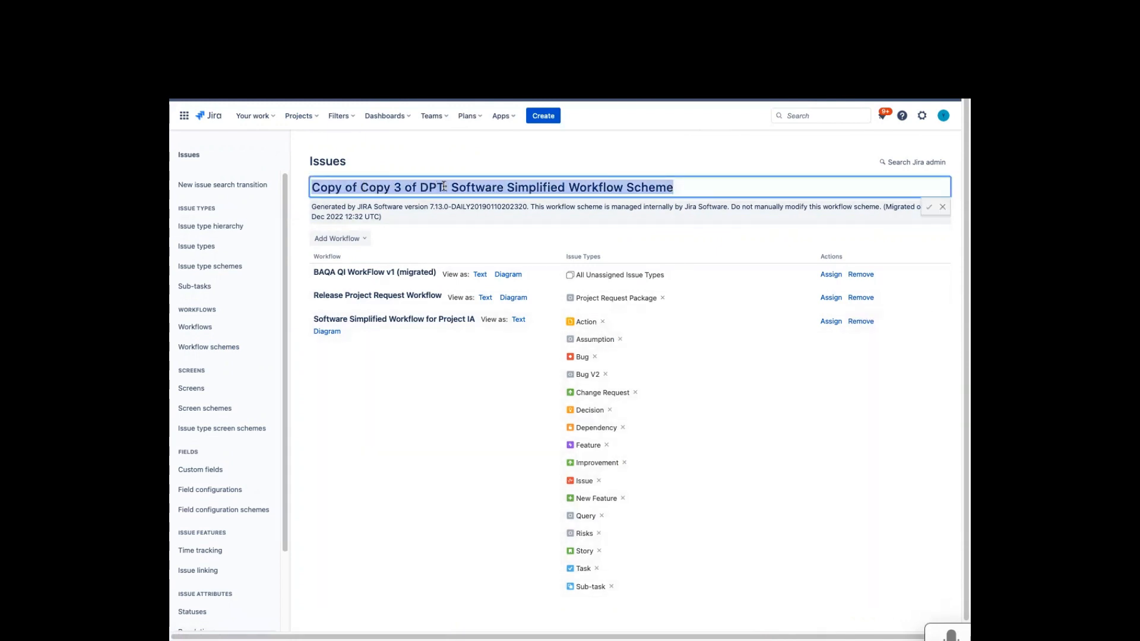
{"action": "left_click_drag", "start_coordinate": [444, 187], "coordinate": [331, 186]}
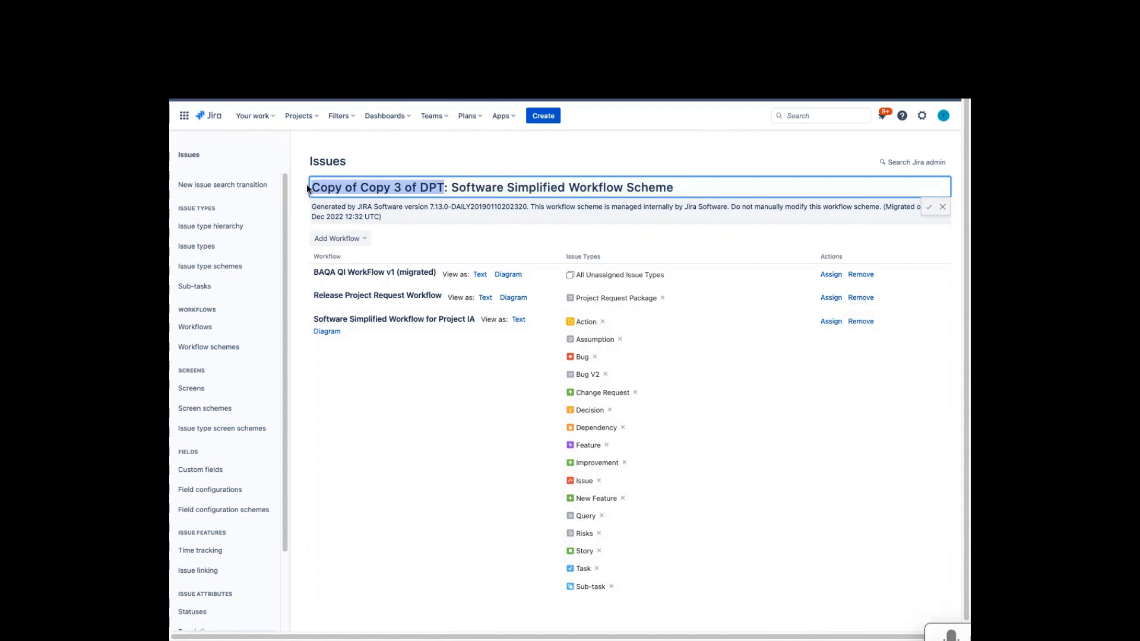
{"action": "type", "text": "IAG "}
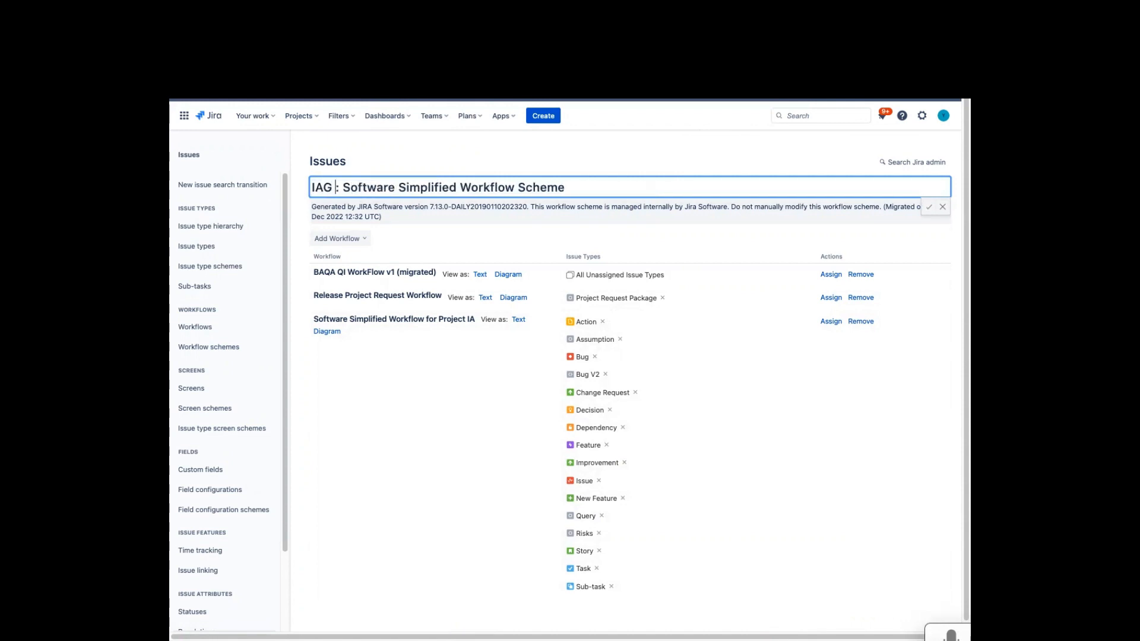
{"action": "type", "text": "Carg"}
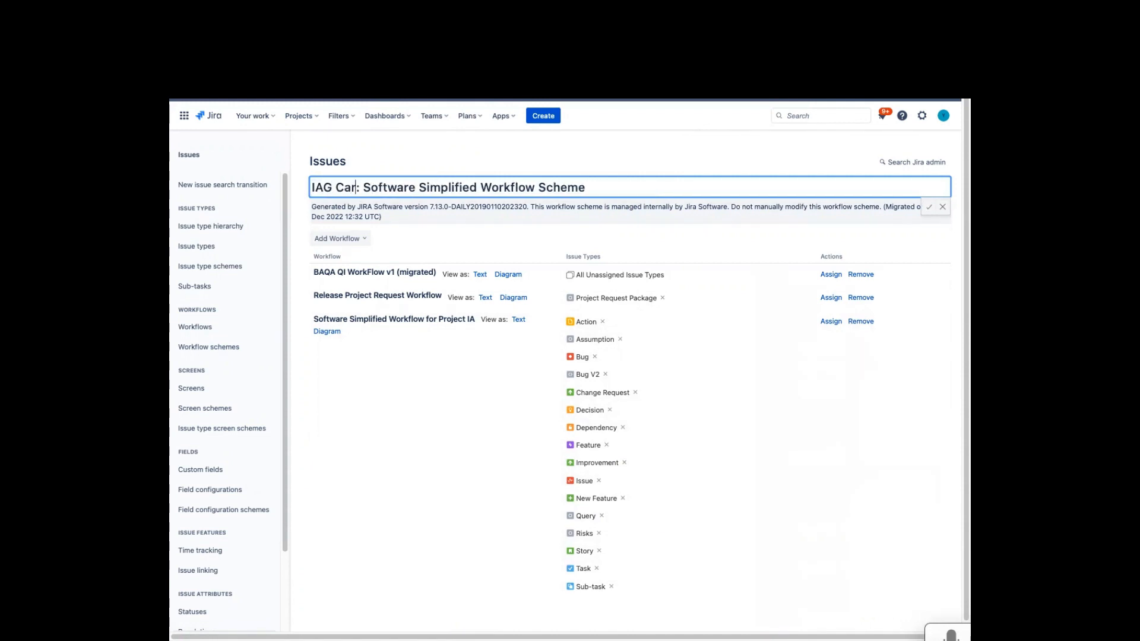
{"action": "type", "text": "o"}
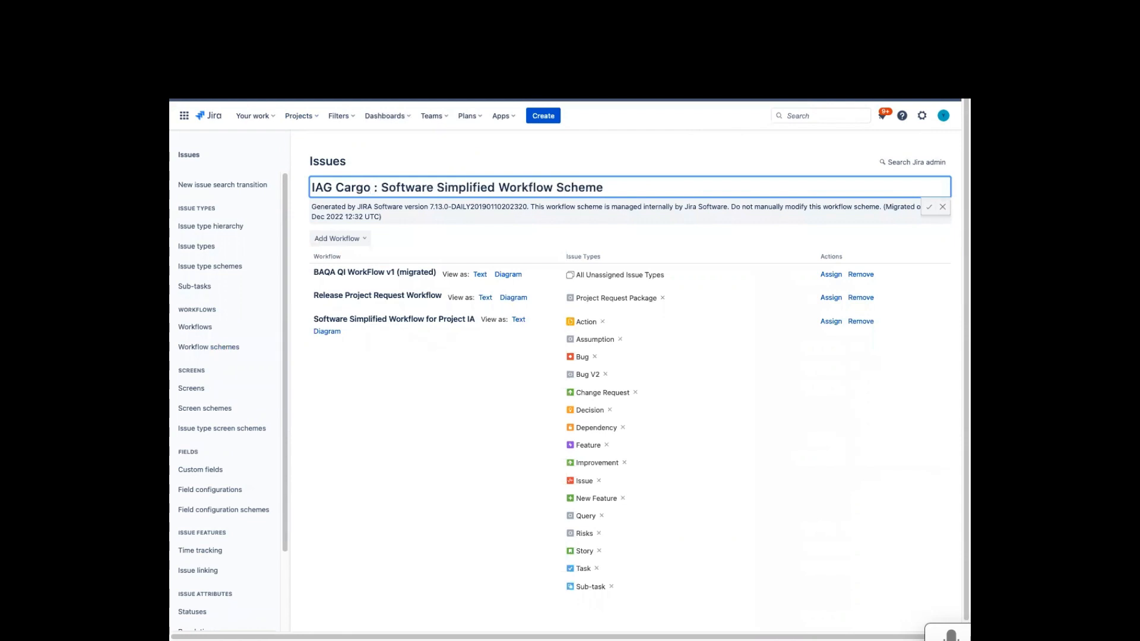
{"action": "key", "text": "BackSpace"}
{"action": "type", "text": "- a"}
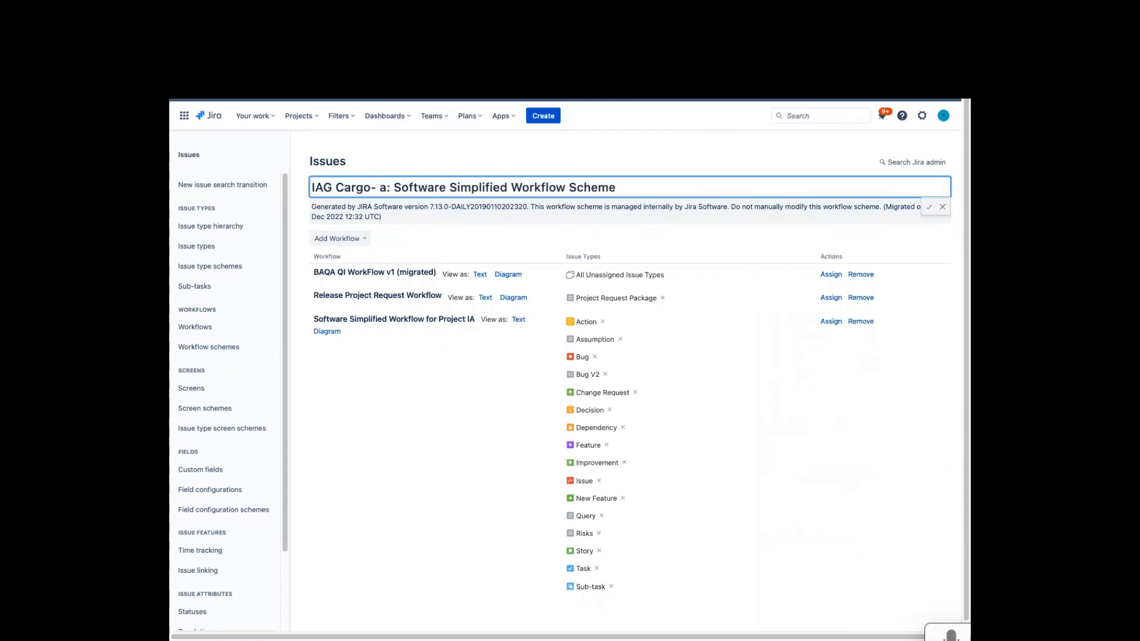
{"action": "key", "text": "BackSpace"}
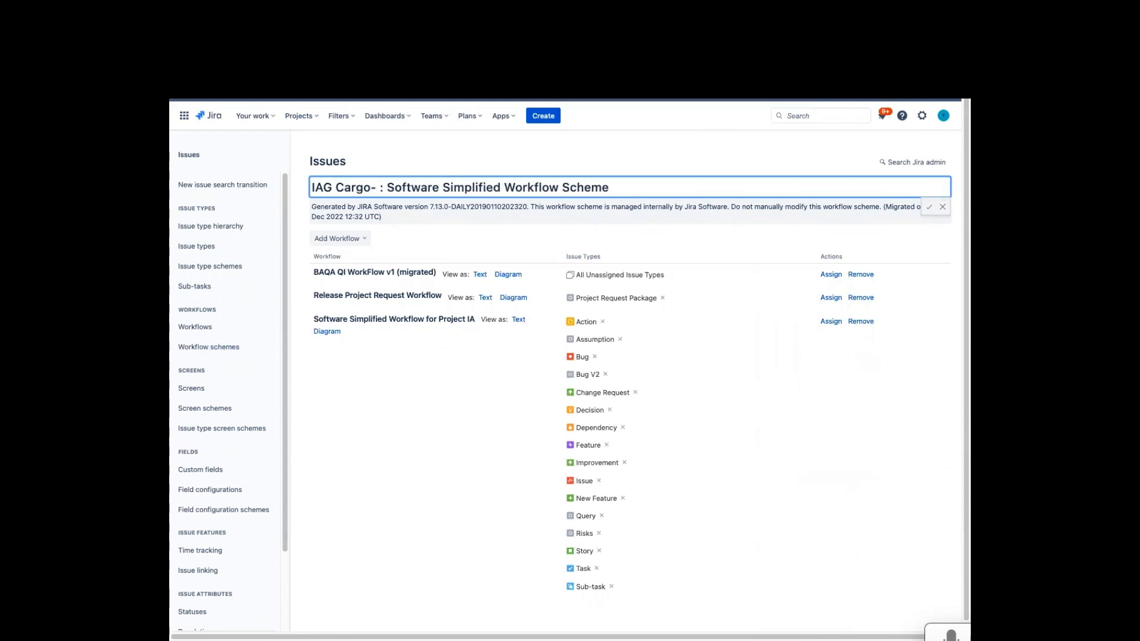
{"action": "type", "text": "Ale"}
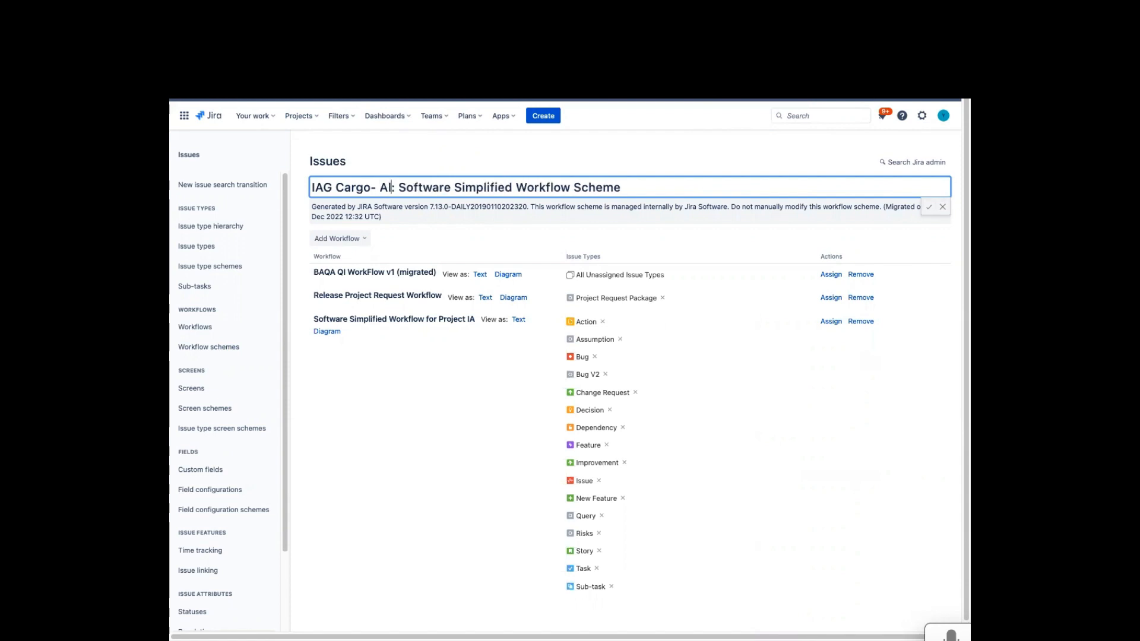
{"action": "type", "text": "rt"}
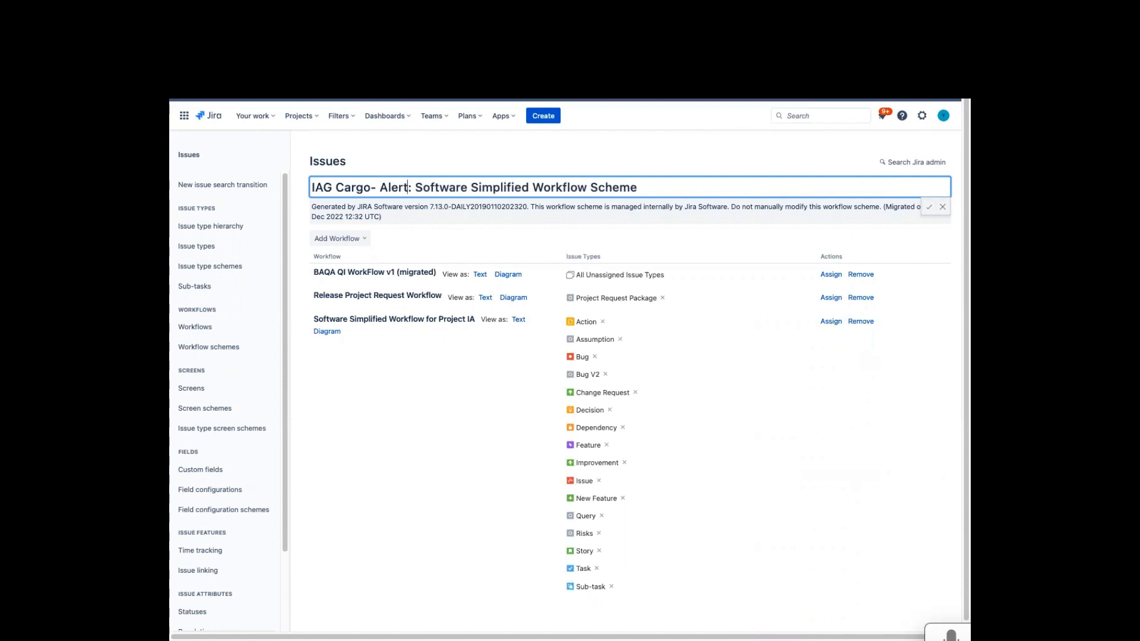
{"action": "left_click", "coordinate": [930, 209]}
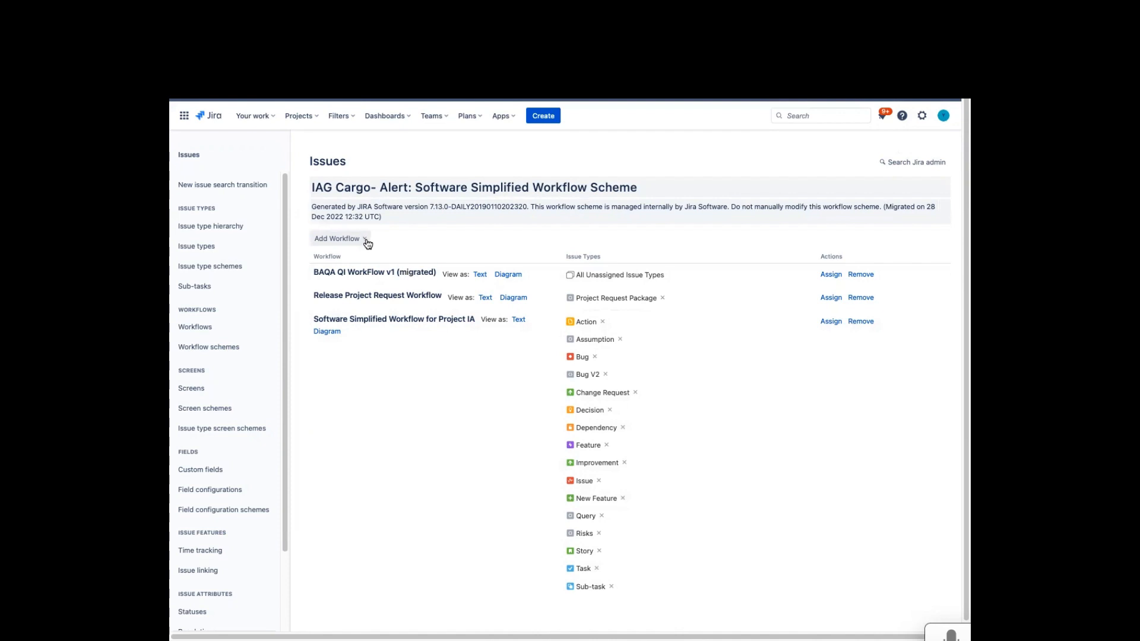
- Choose the existing workflow "IAG Cargo Alert Software Simplified Workflow for Project IA" for addition to the renamed workflow scheme
{"action": "left_click", "coordinate": [368, 244]}
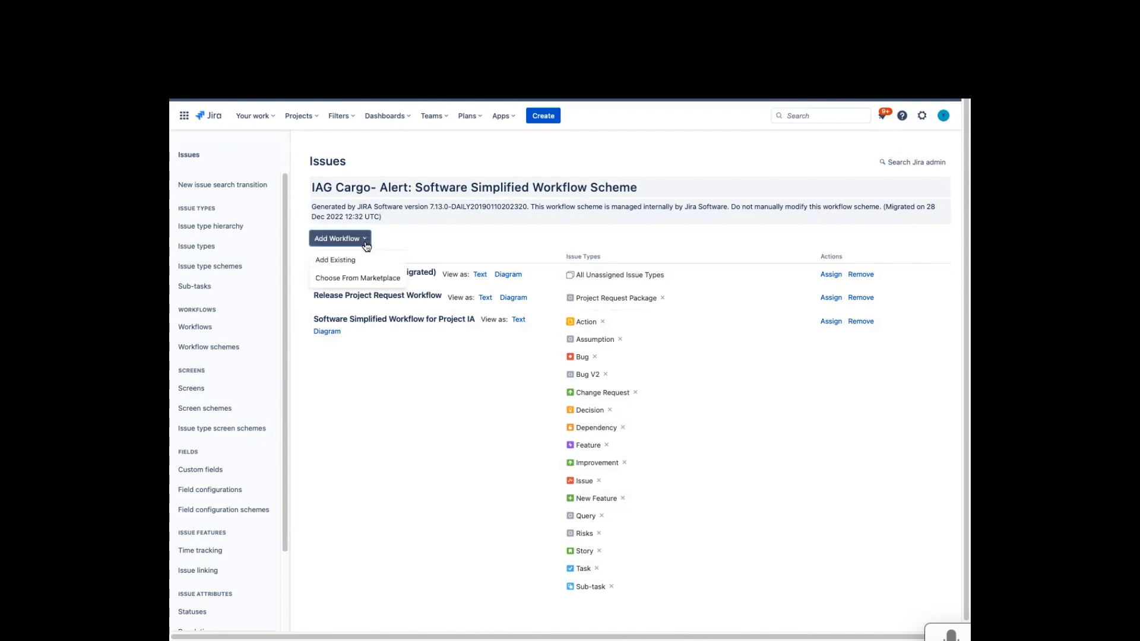
{"action": "left_click", "coordinate": [359, 264]}
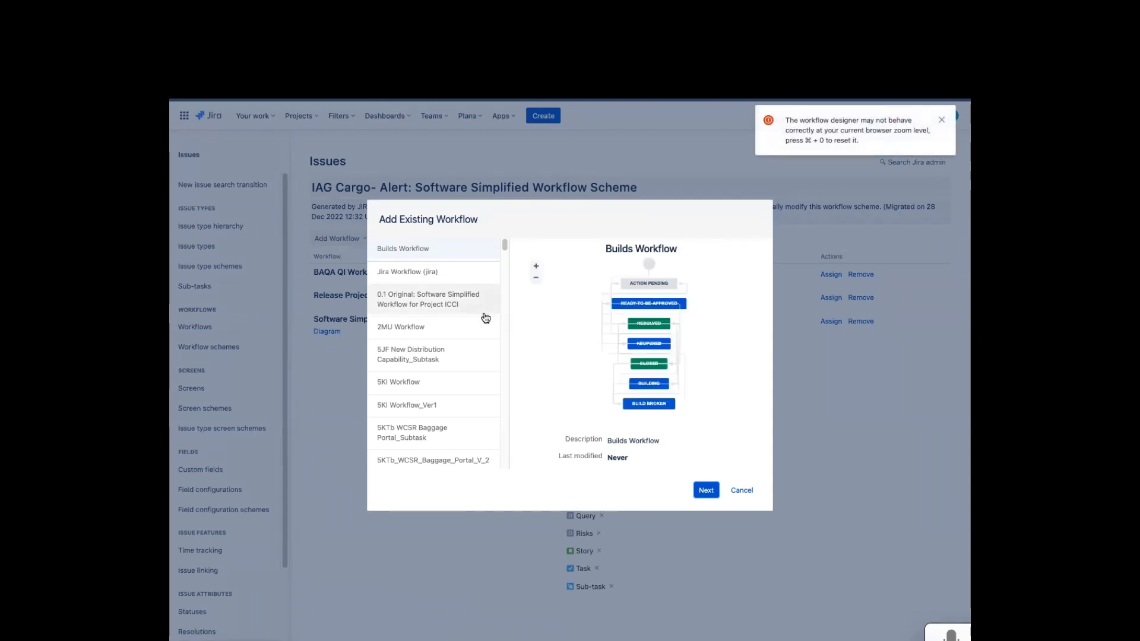
{"action": "scroll", "coordinate": [481, 333], "scroll_direction": "down", "scroll_amount": 10}
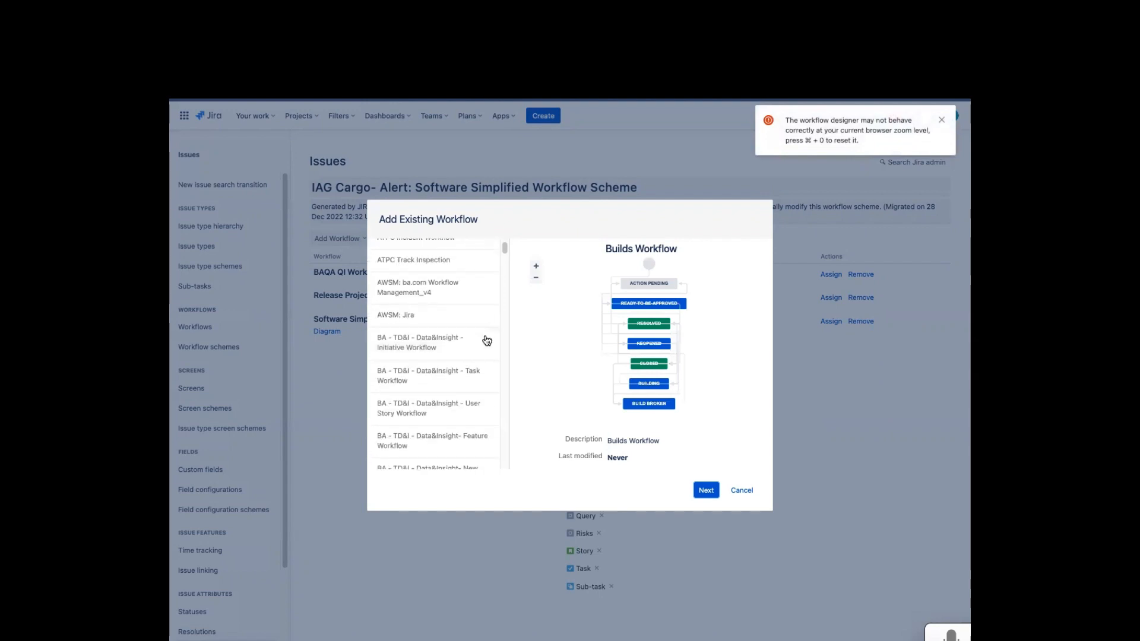
{"action": "scroll", "coordinate": [510, 332], "scroll_direction": "down", "scroll_amount": 10}
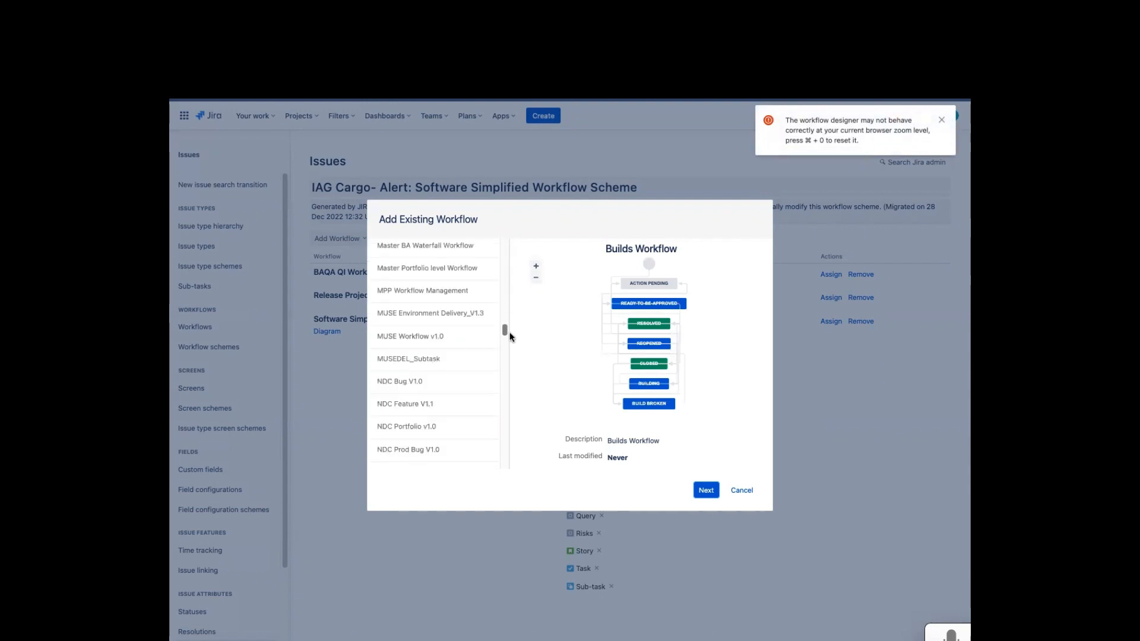
{"action": "scroll", "coordinate": [466, 365], "scroll_direction": "up", "scroll_amount": 10}
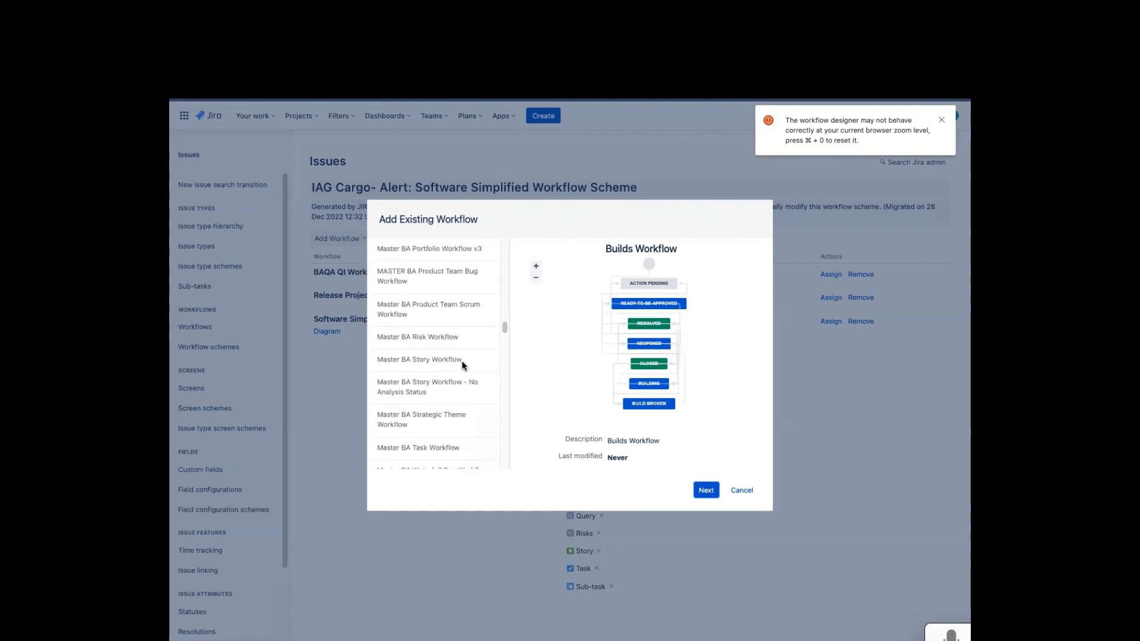
{"action": "scroll", "coordinate": [464, 367], "scroll_direction": "up", "scroll_amount": 10}
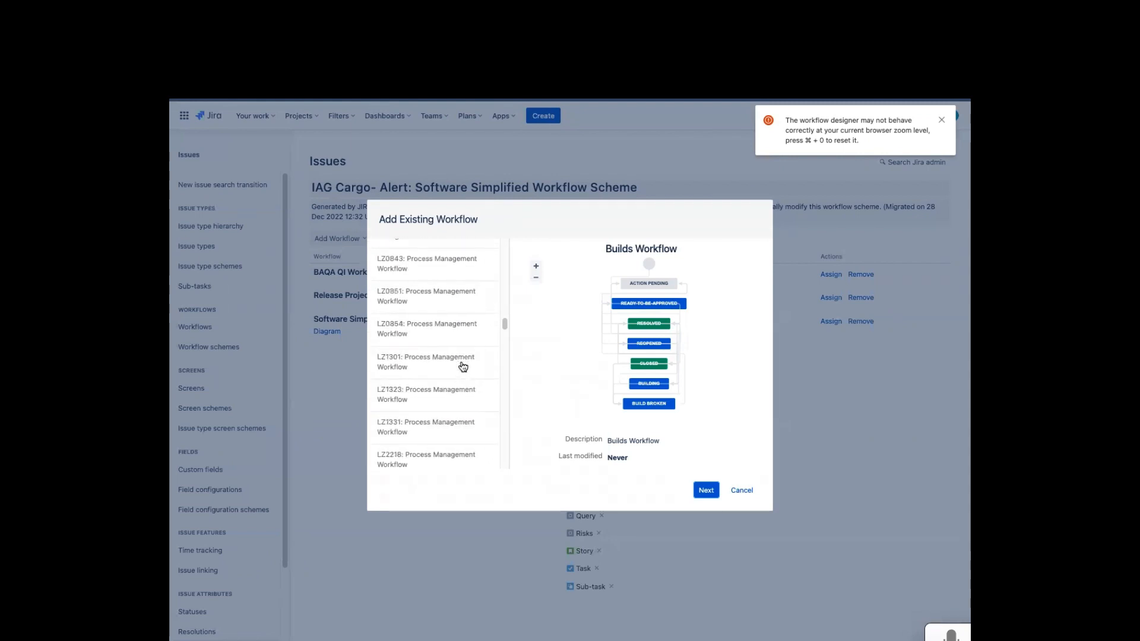
{"action": "scroll", "coordinate": [463, 367], "scroll_direction": "up", "scroll_amount": 2}
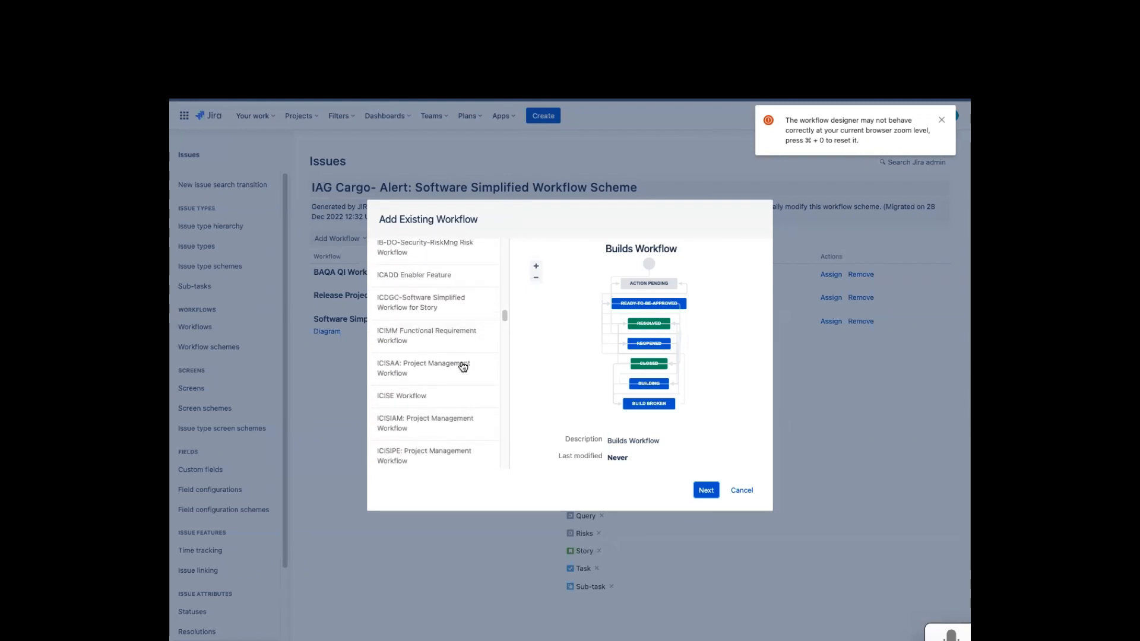
{"action": "scroll", "coordinate": [463, 367], "scroll_direction": "up", "scroll_amount": 5}
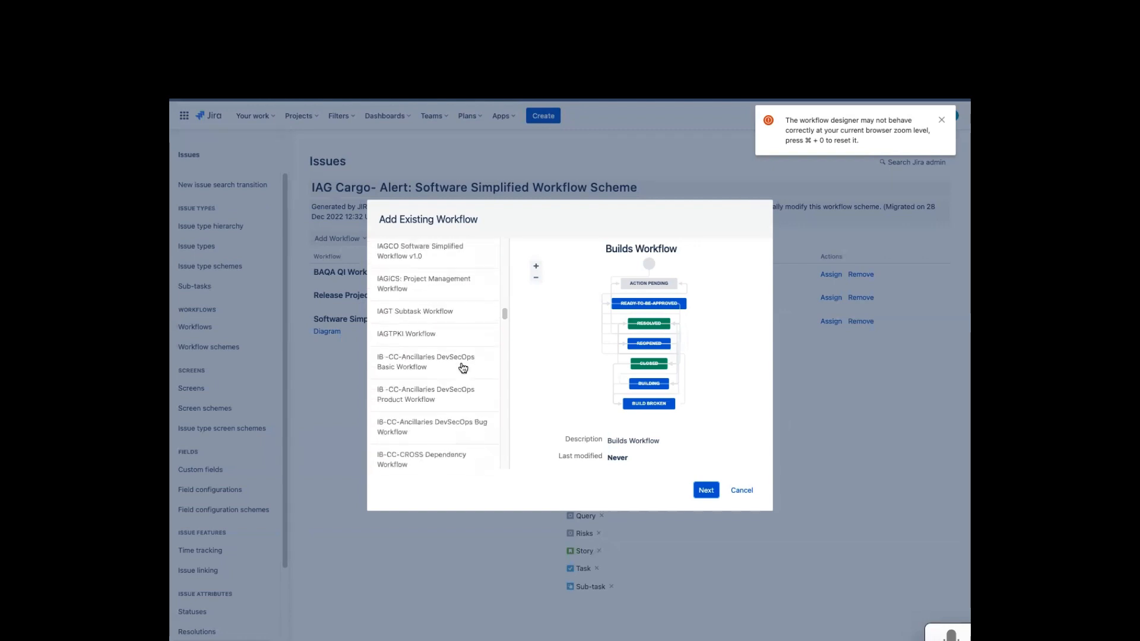
{"action": "scroll", "coordinate": [435, 367], "scroll_direction": "up", "scroll_amount": 5}
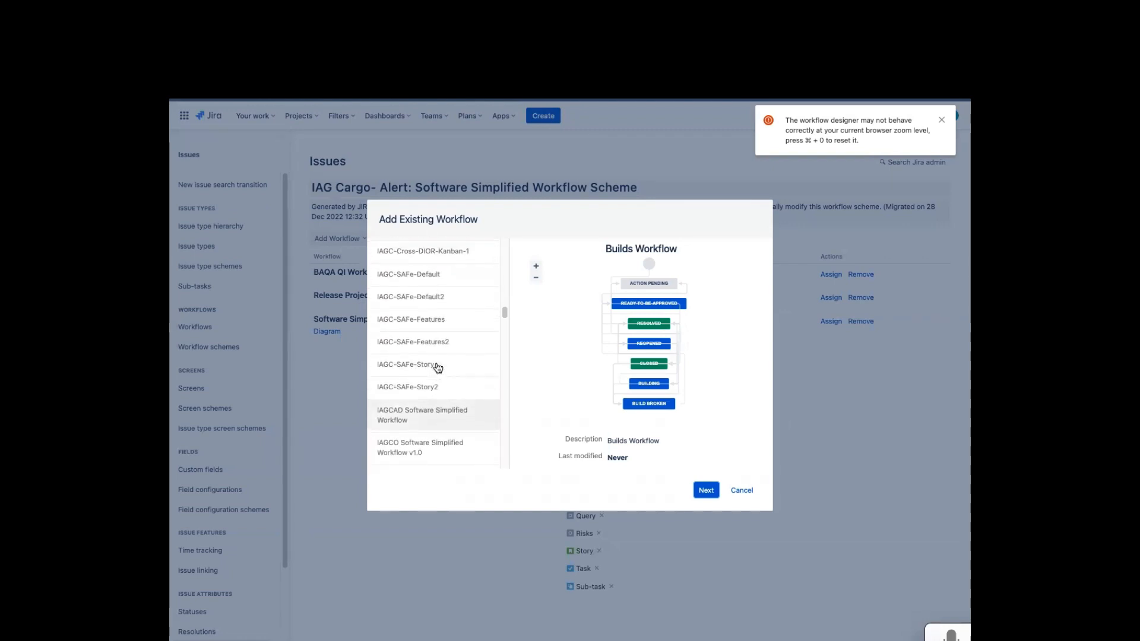
{"action": "scroll", "coordinate": [436, 363], "scroll_direction": "up", "scroll_amount": 6}
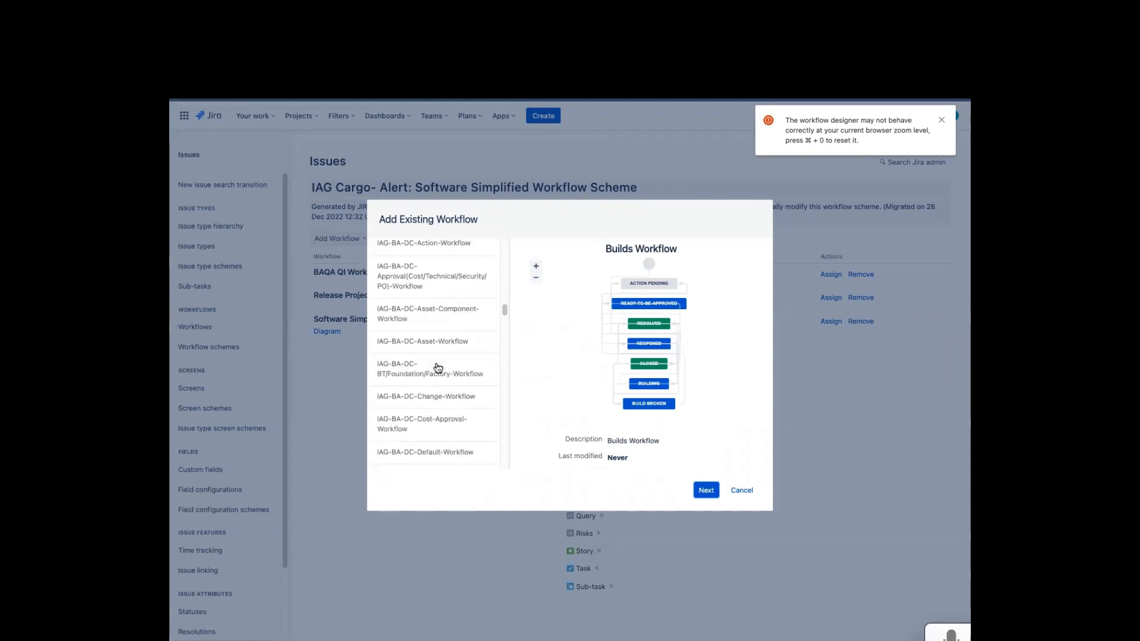
{"action": "scroll", "coordinate": [438, 368], "scroll_direction": "up", "scroll_amount": 6}
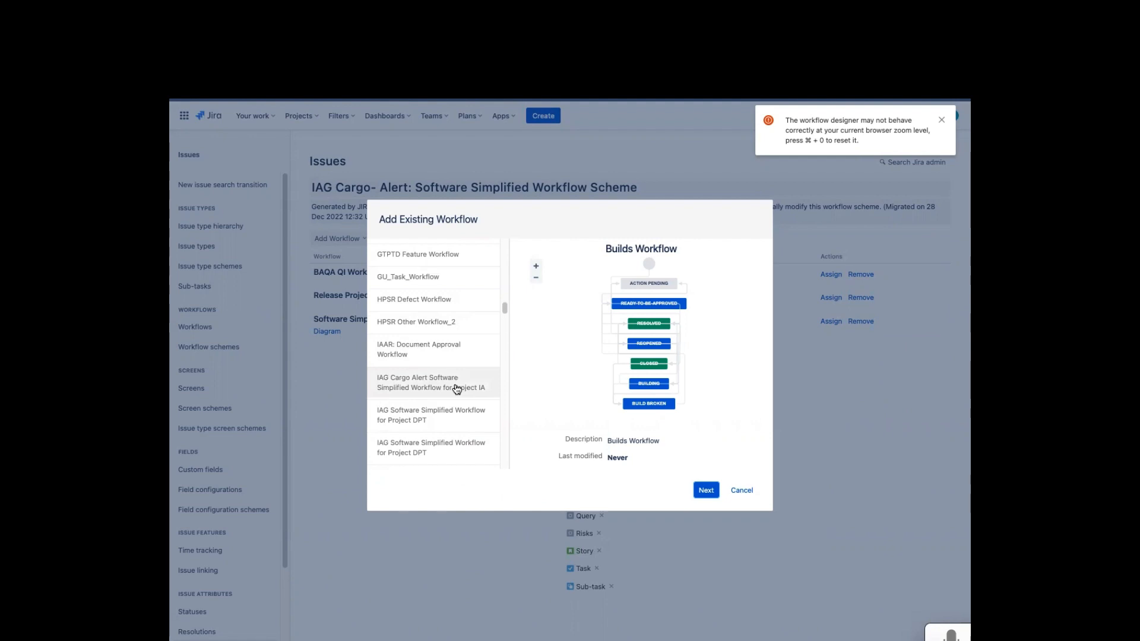
{"action": "left_click", "coordinate": [456, 387]}
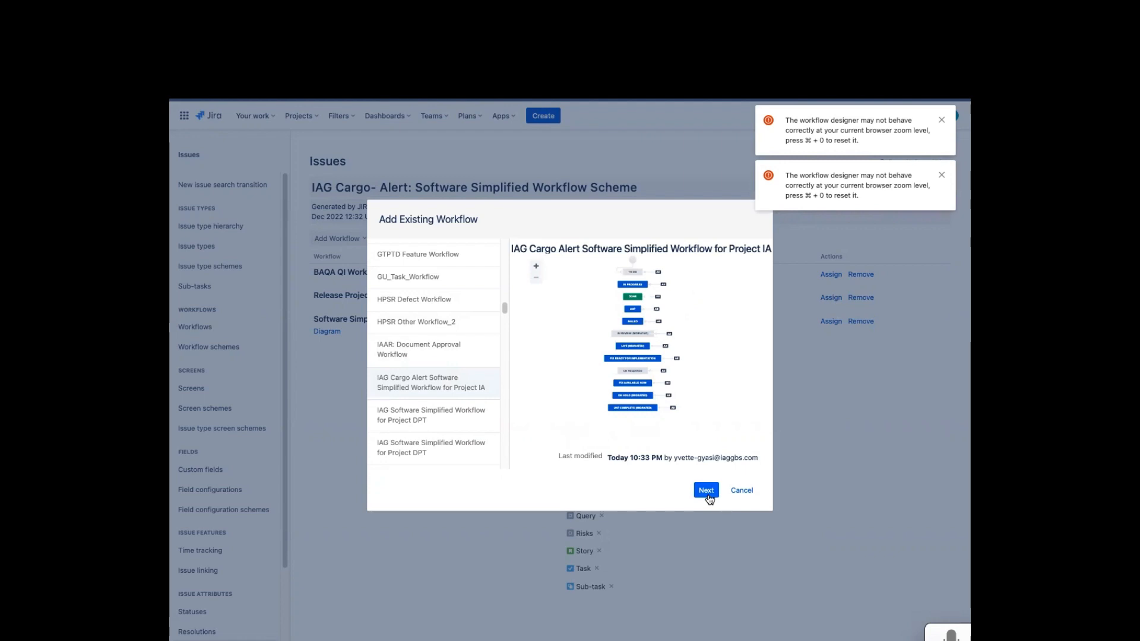
{"action": "left_click", "coordinate": [707, 491]}
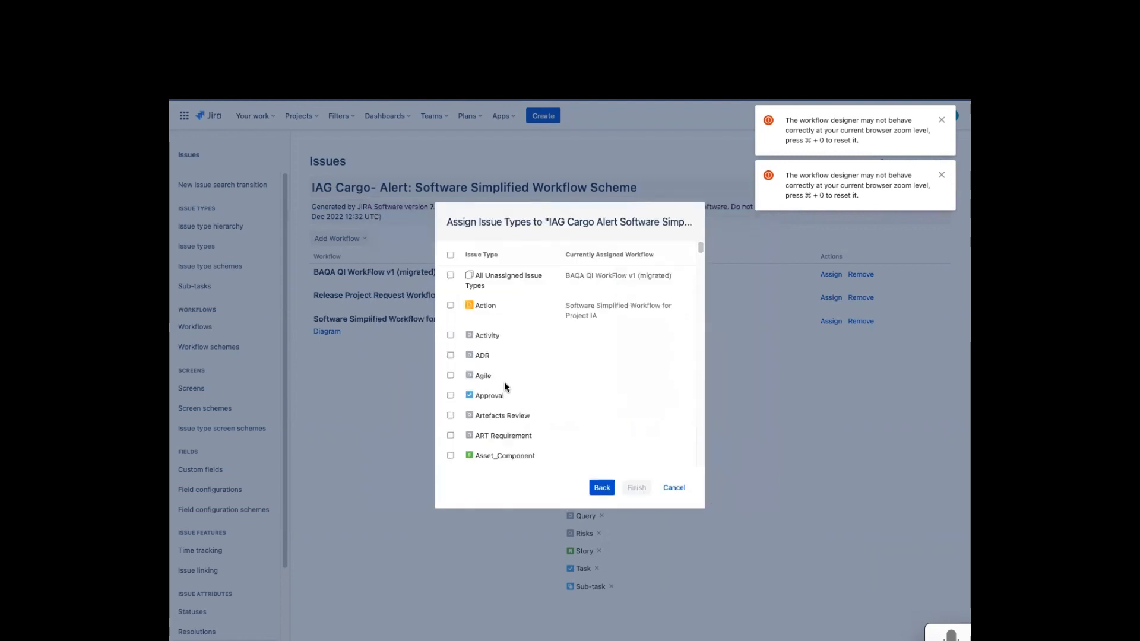
- Assign the Bug issue type to the IAG Cargo Alert workflow and finish adding it to the scheme
{"action": "scroll", "coordinate": [513, 408], "scroll_direction": "down", "scroll_amount": 1}
{"action": "scroll", "coordinate": [512, 404], "scroll_direction": "down", "scroll_amount": 5}
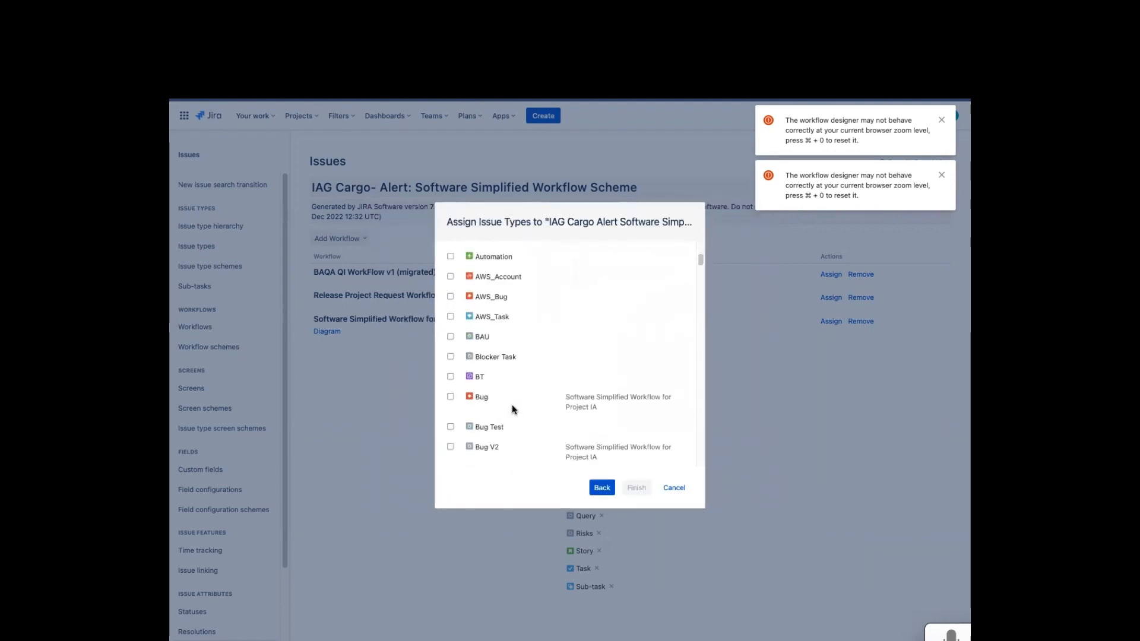
{"action": "left_click", "coordinate": [451, 398]}
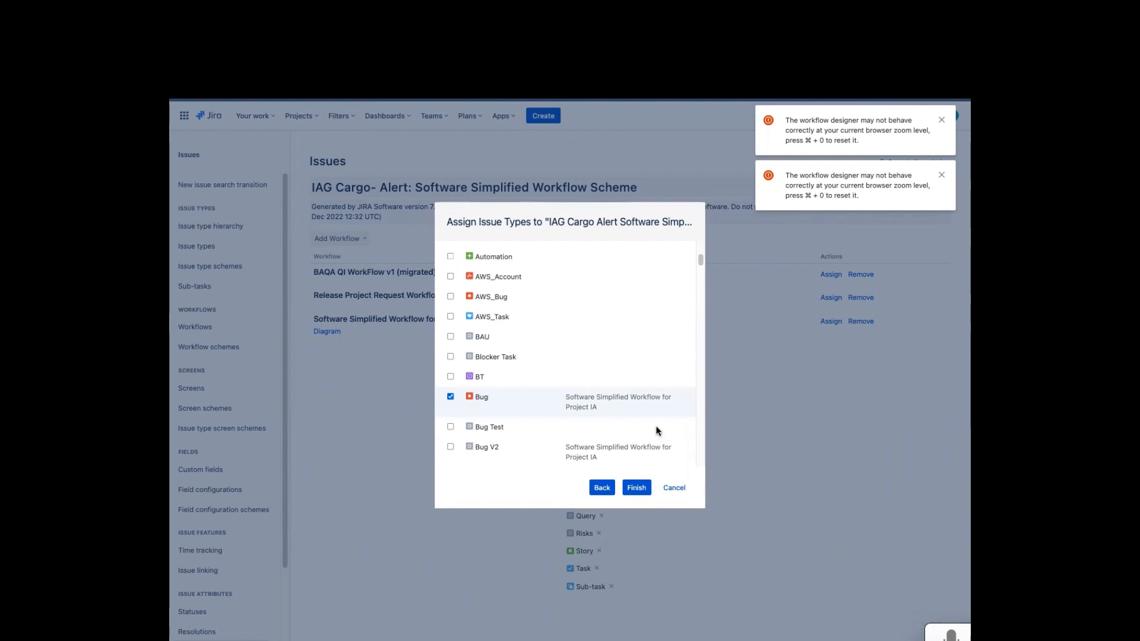
{"action": "left_click", "coordinate": [637, 488]}
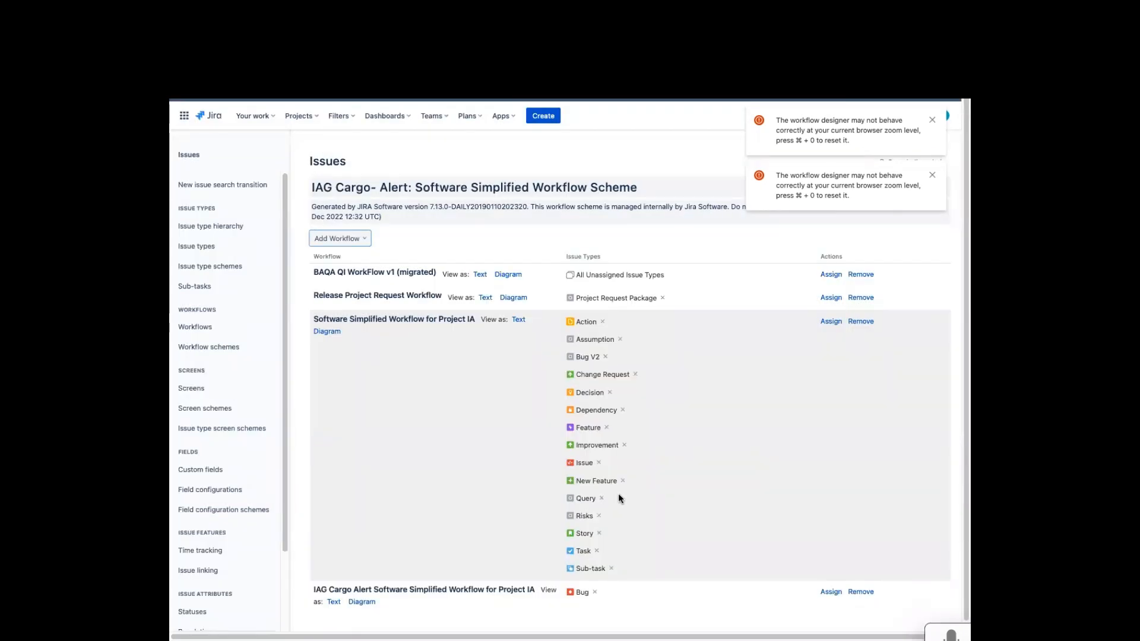
{"action": "scroll", "coordinate": [926, 621], "scroll_direction": "down", "scroll_amount": 1}
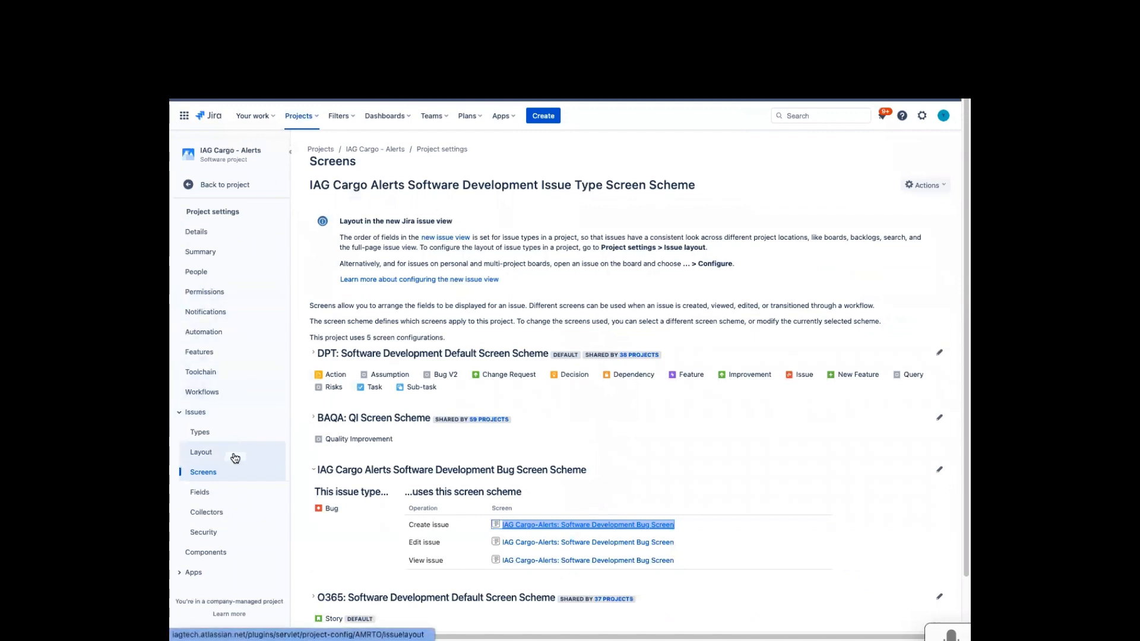
- Switch the IAG Cargo - Alerts project to "IAG Cargo- Alert: Software Simplified Workflow Scheme", migrate its issues and acknowledge the migration
{"action": "left_click", "coordinate": [226, 395]}
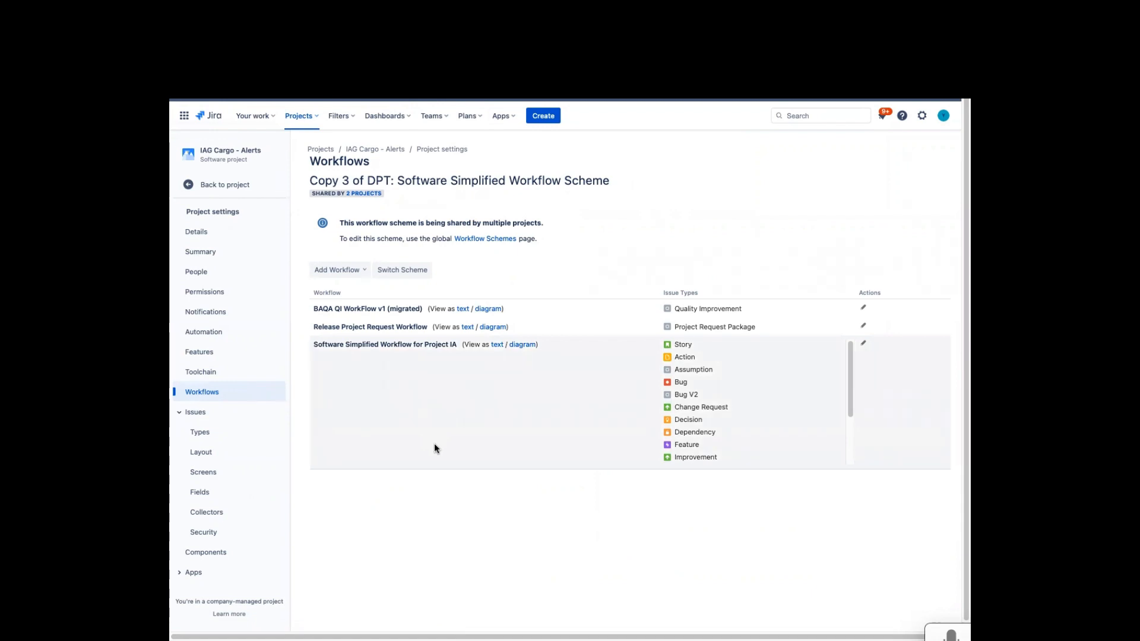
{"action": "left_click", "coordinate": [406, 271]}
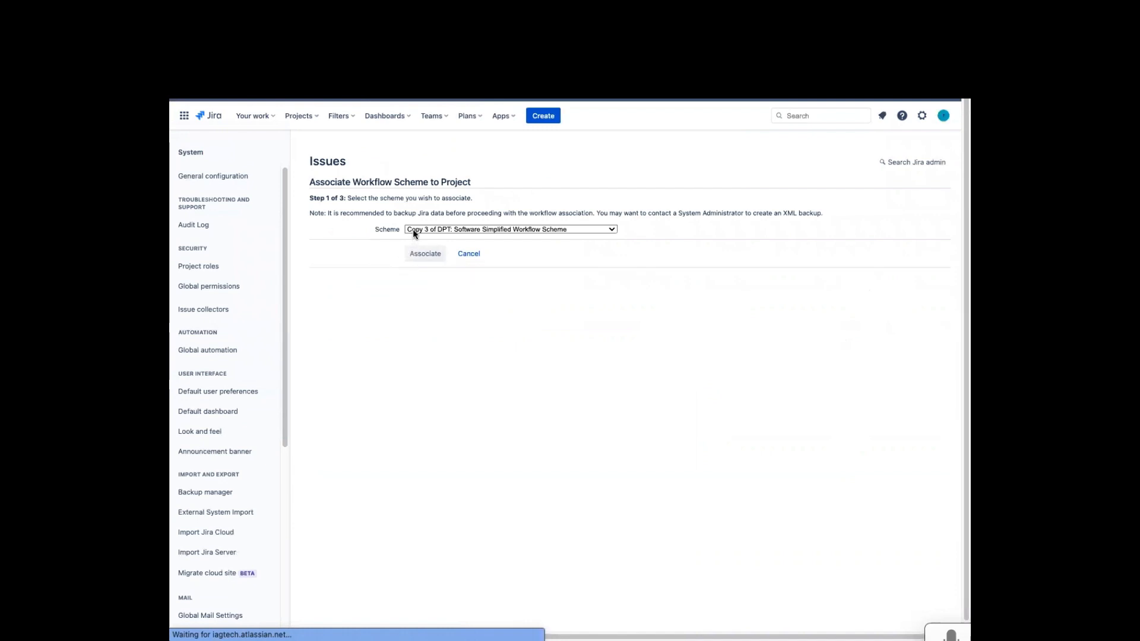
{"action": "left_click", "coordinate": [416, 229]}
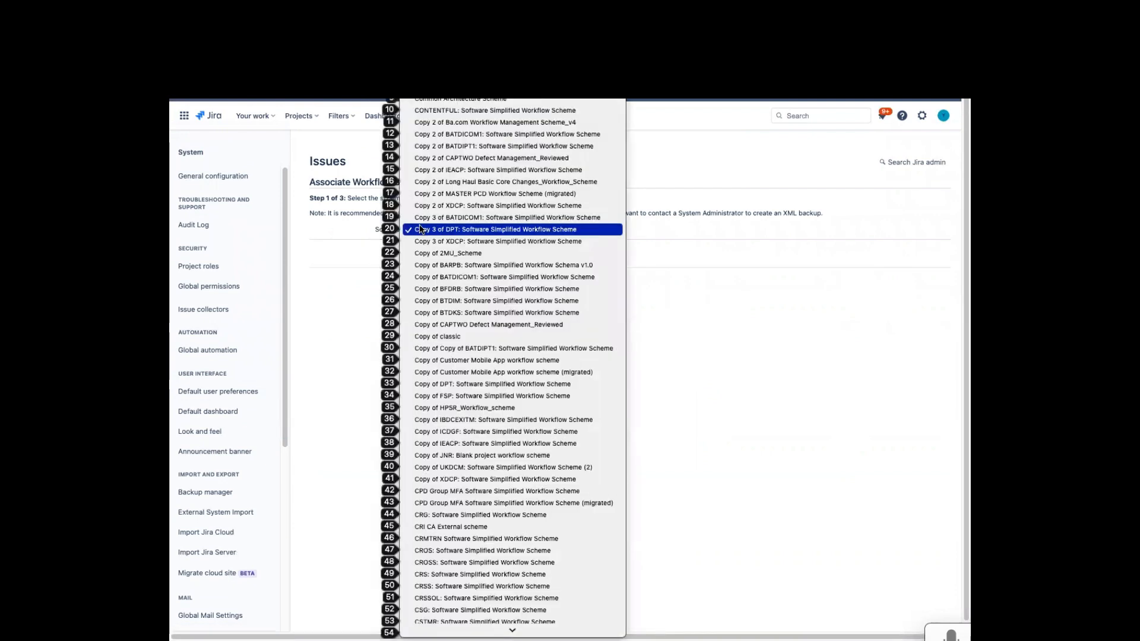
{"action": "type", "text": "iag"}
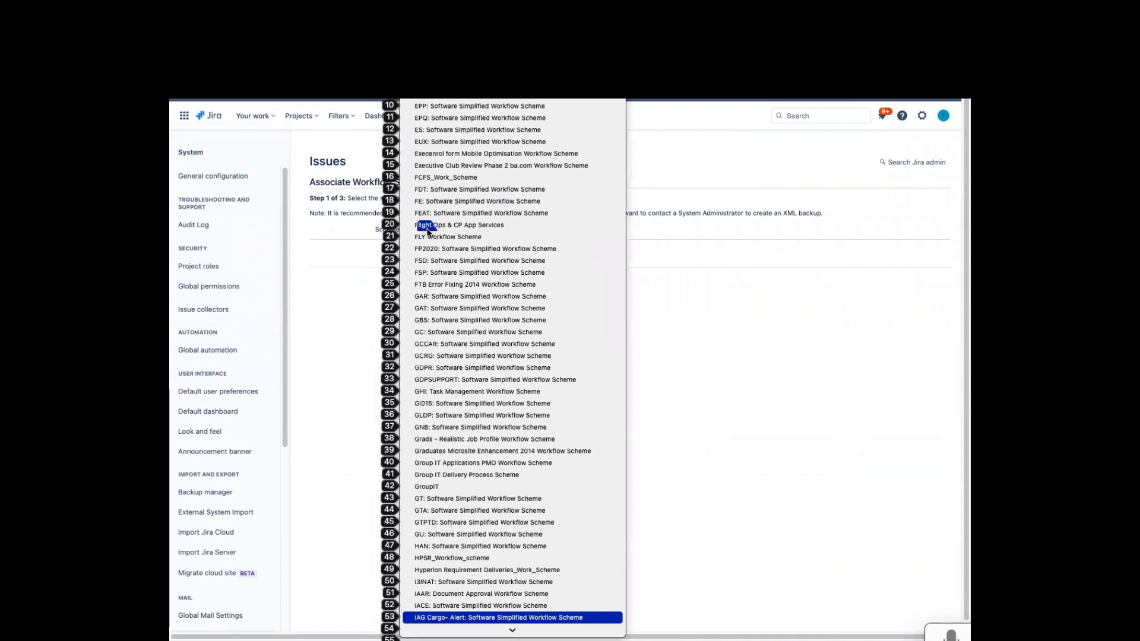
{"action": "mouse_move", "coordinate": [487, 630]}
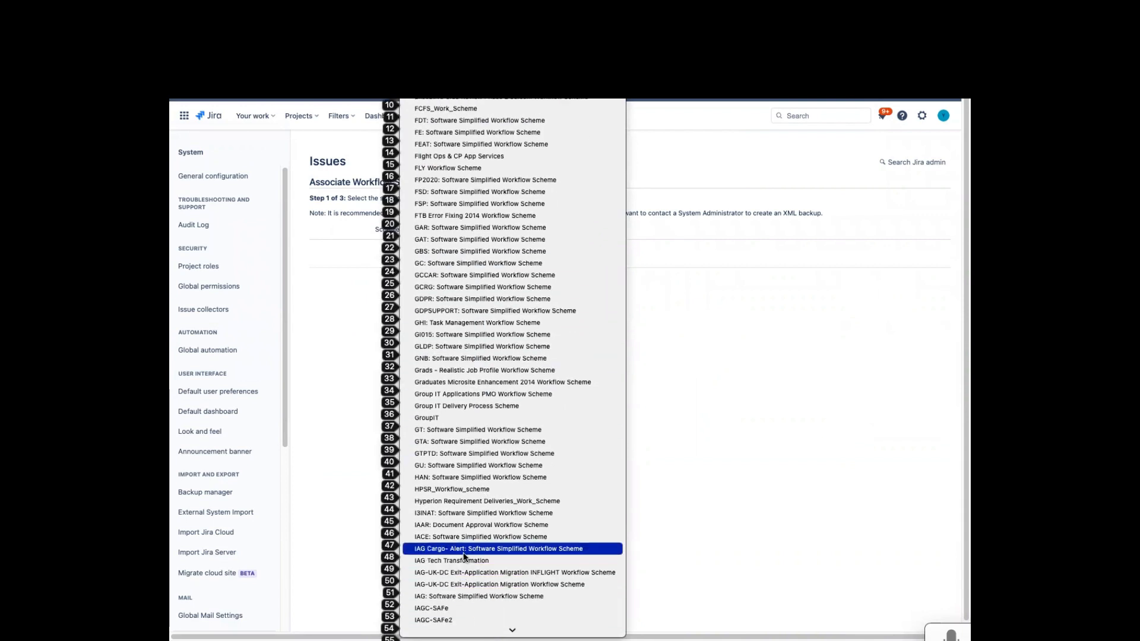
{"action": "left_click", "coordinate": [523, 549]}
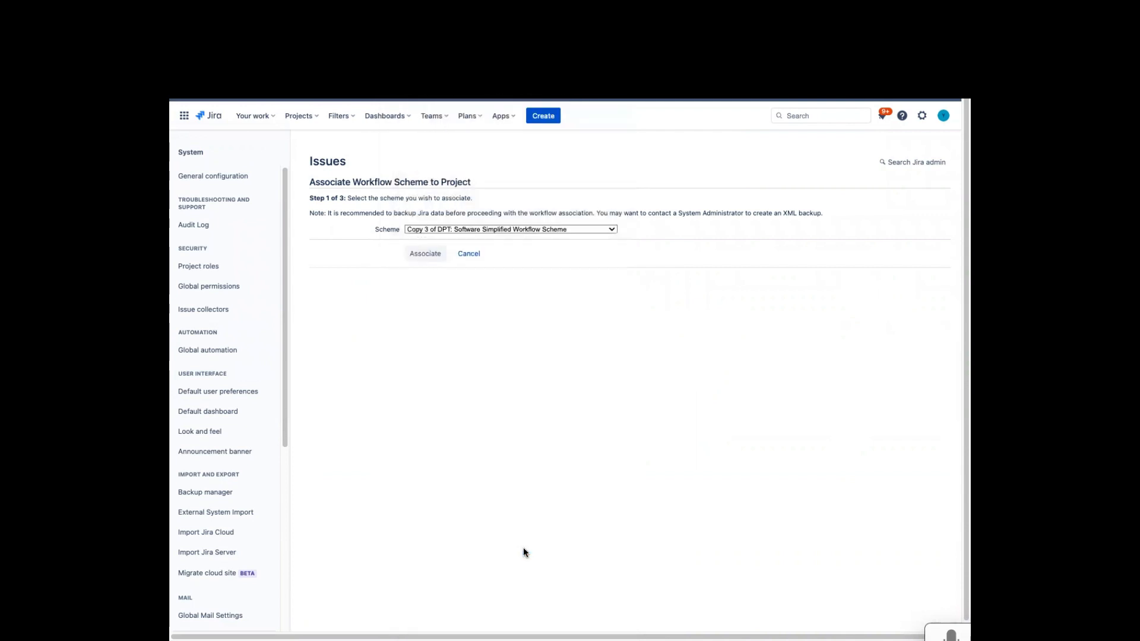
{"action": "left_click", "coordinate": [431, 262]}
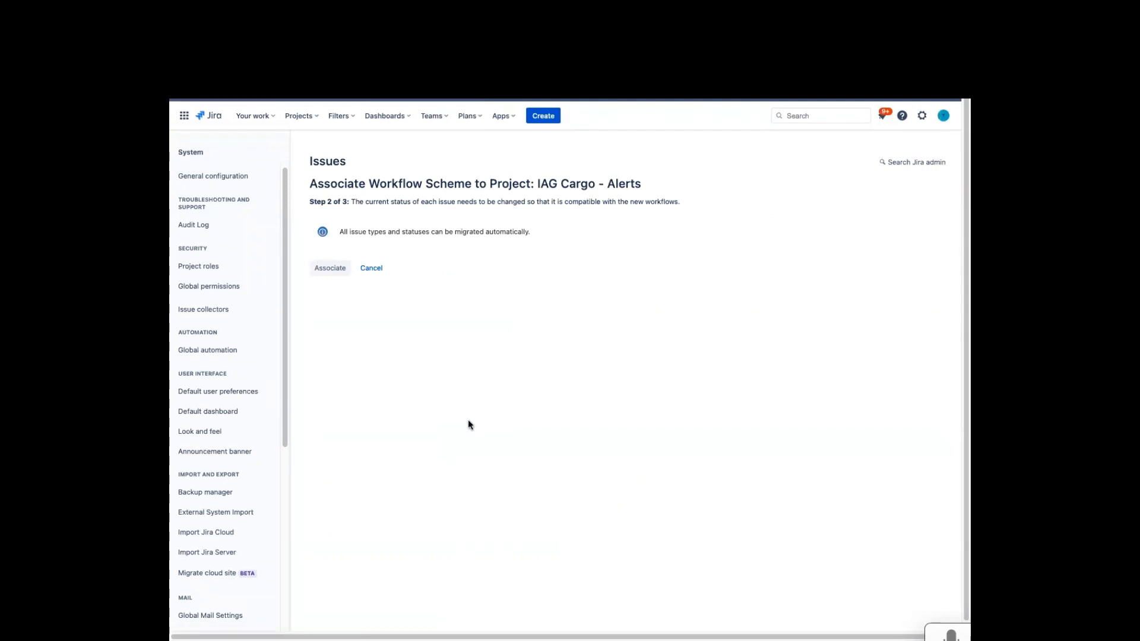
{"action": "left_click", "coordinate": [341, 269]}
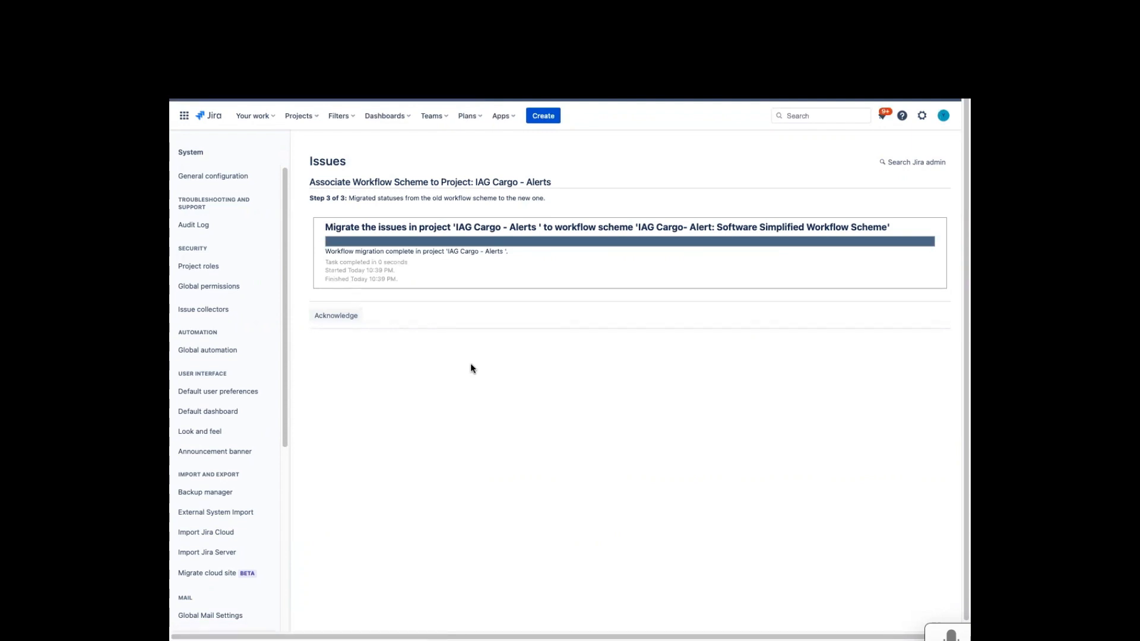
{"action": "left_click", "coordinate": [328, 315]}
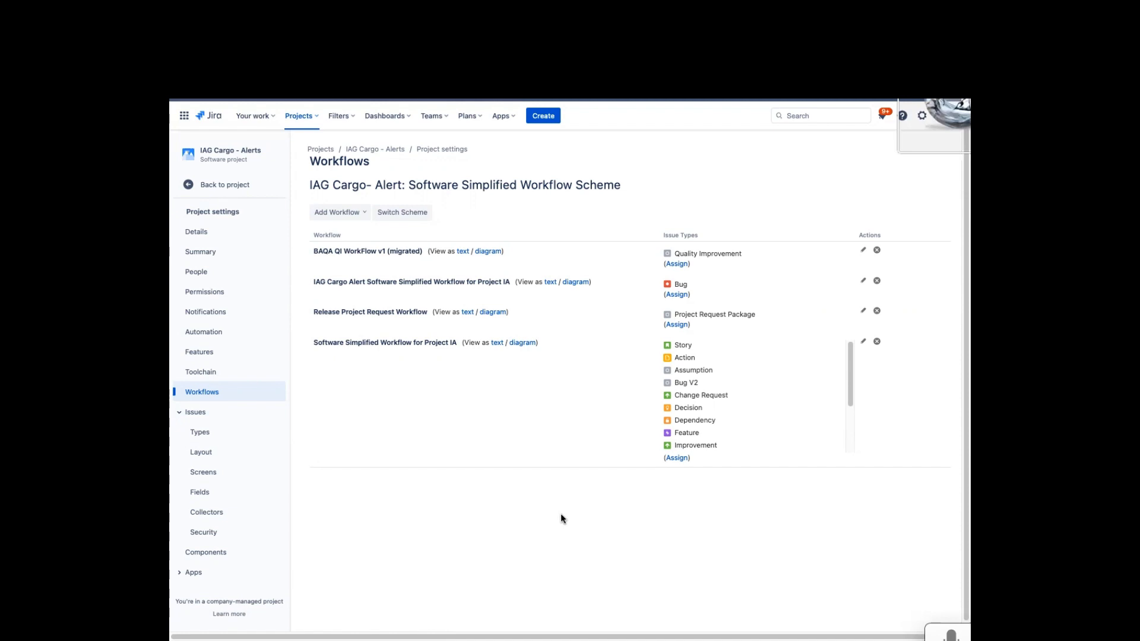
- Edit the project's IAG Cargo Alert workflow for bugs and start adding a Field Required Validator to its Done transition
{"action": "left_click", "coordinate": [864, 285]}
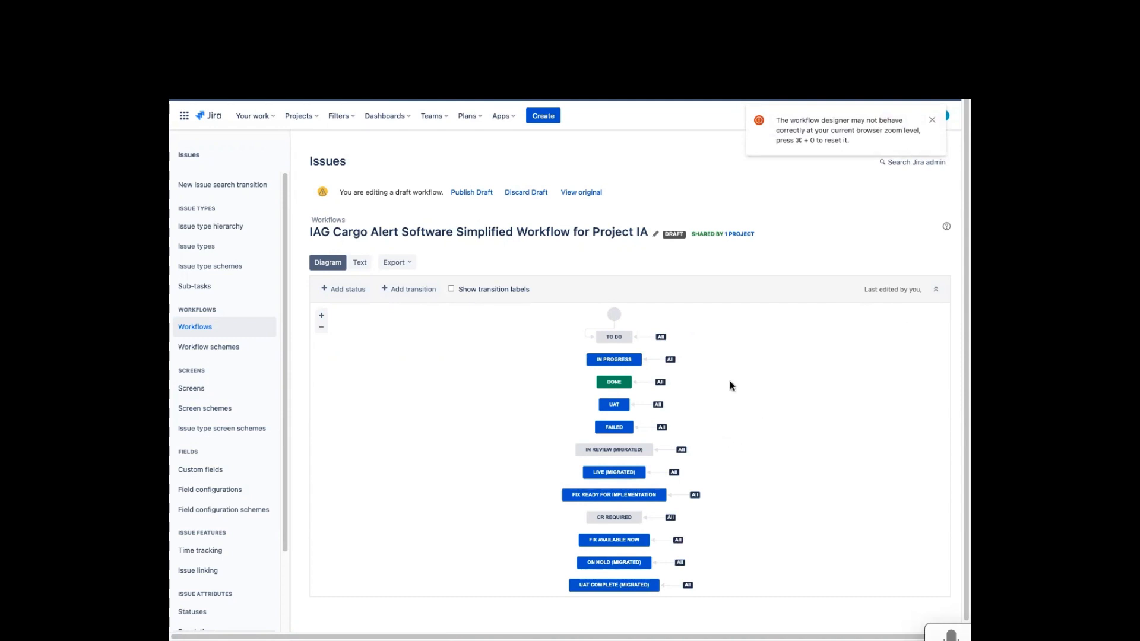
{"action": "left_click", "coordinate": [646, 383]}
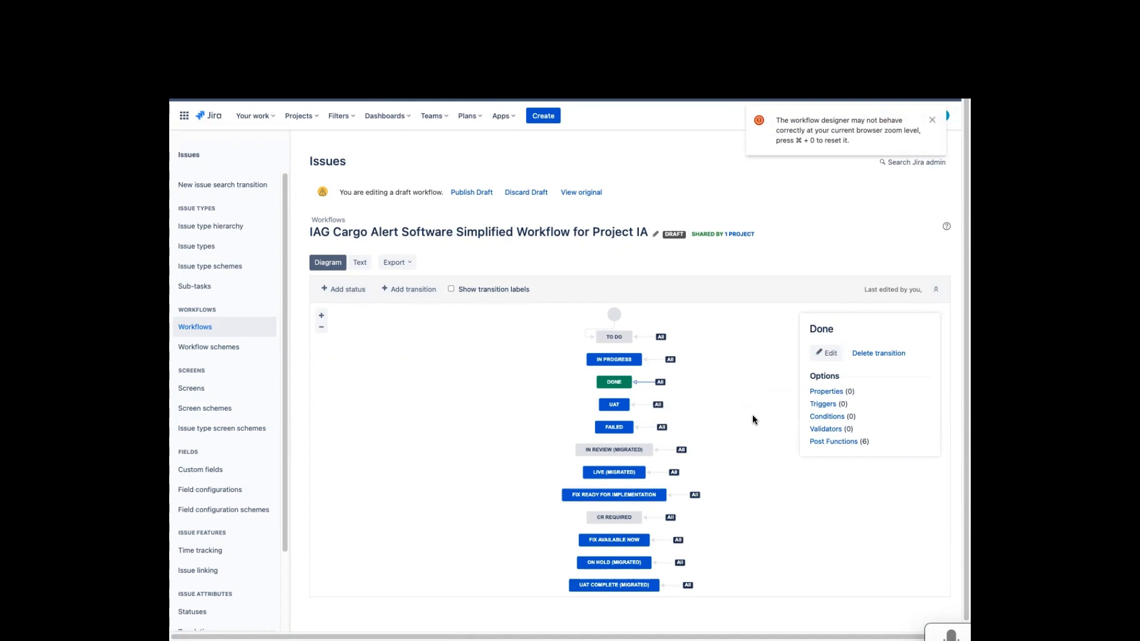
{"action": "left_click", "coordinate": [830, 431]}
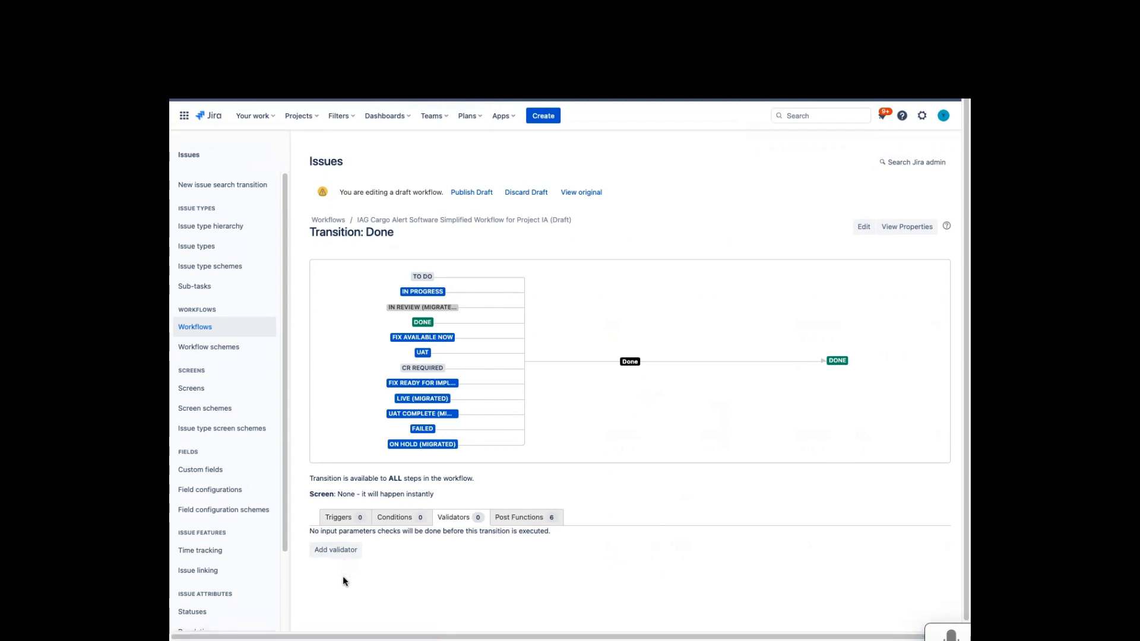
{"action": "left_click", "coordinate": [343, 552]}
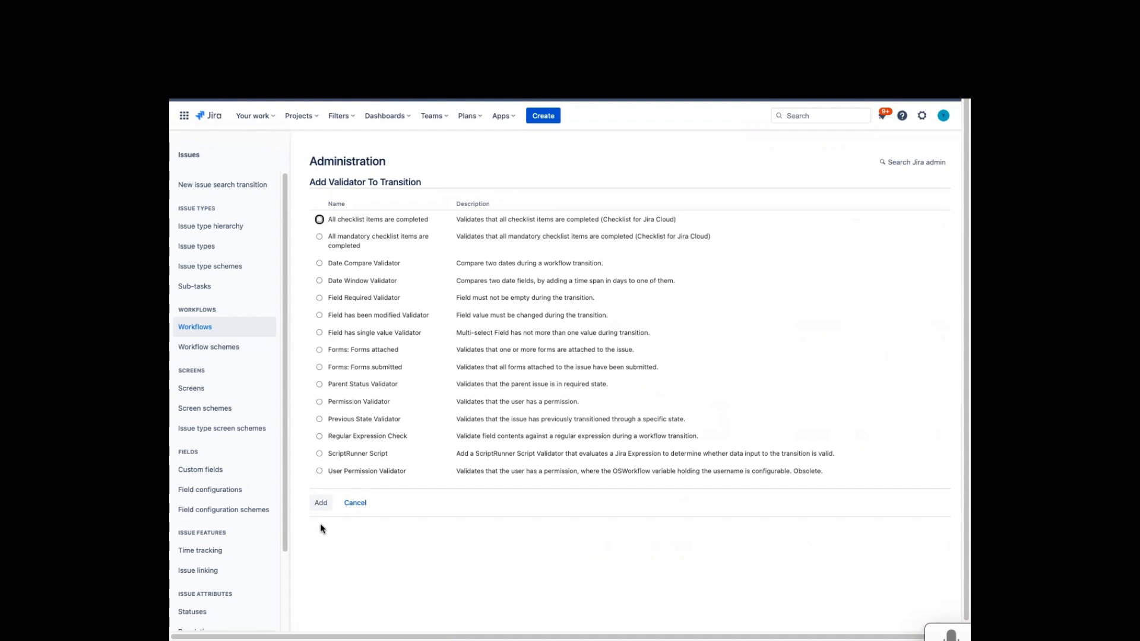
{"action": "left_click", "coordinate": [318, 298]}
{"action": "left_click", "coordinate": [320, 504]}
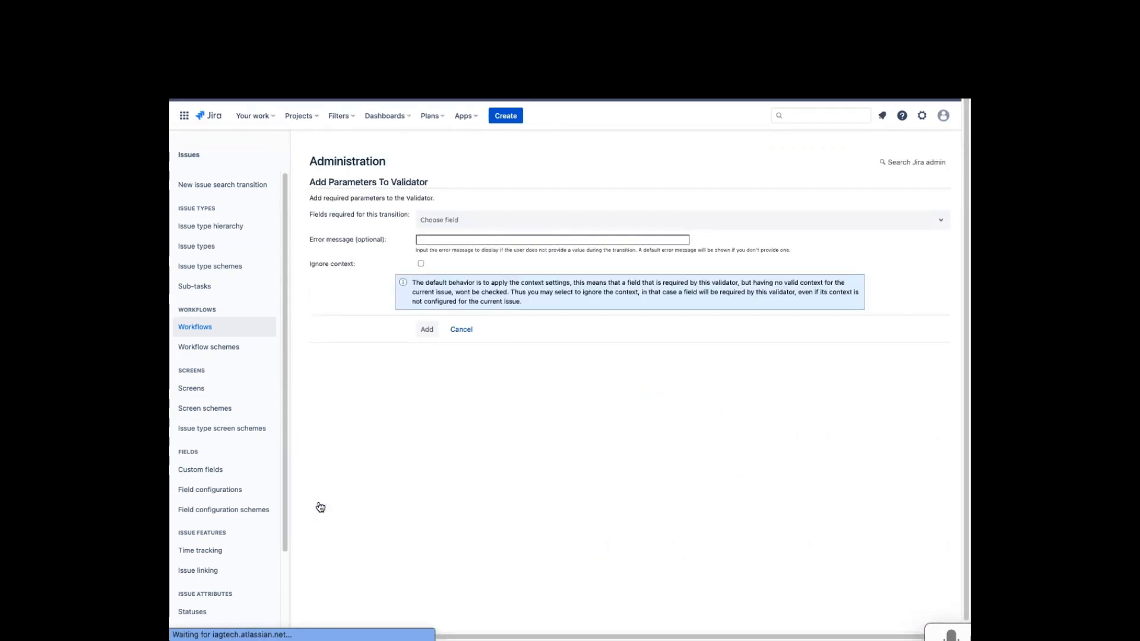
- Choose Root Cause as the required field and add the validator to the Done transition
{"action": "left_click", "coordinate": [448, 221]}
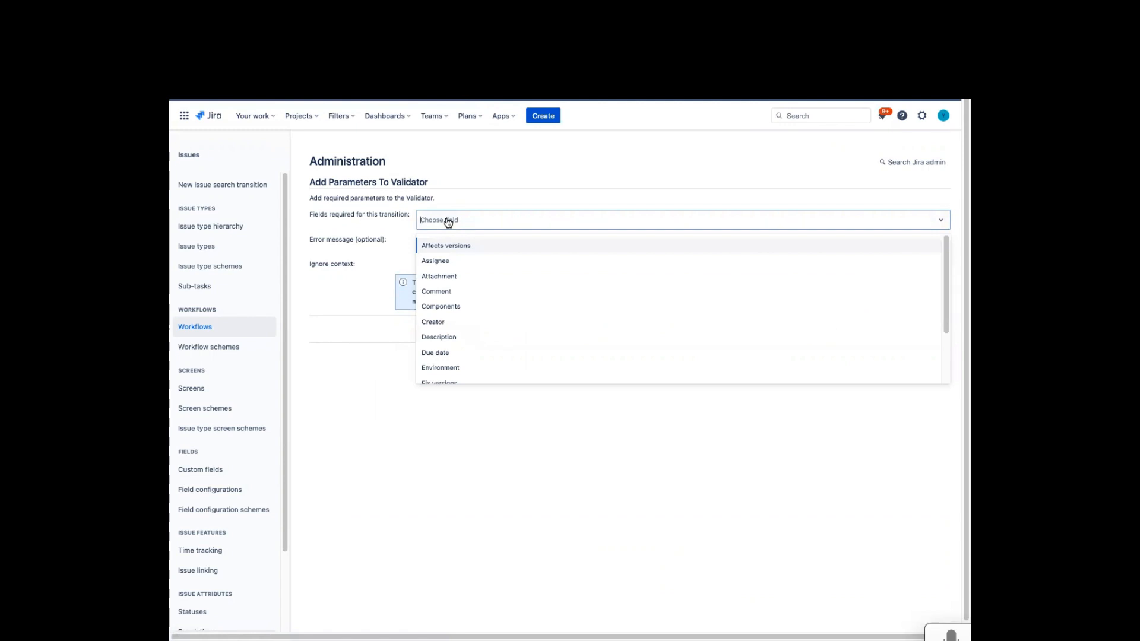
{"action": "type", "text": "roo"}
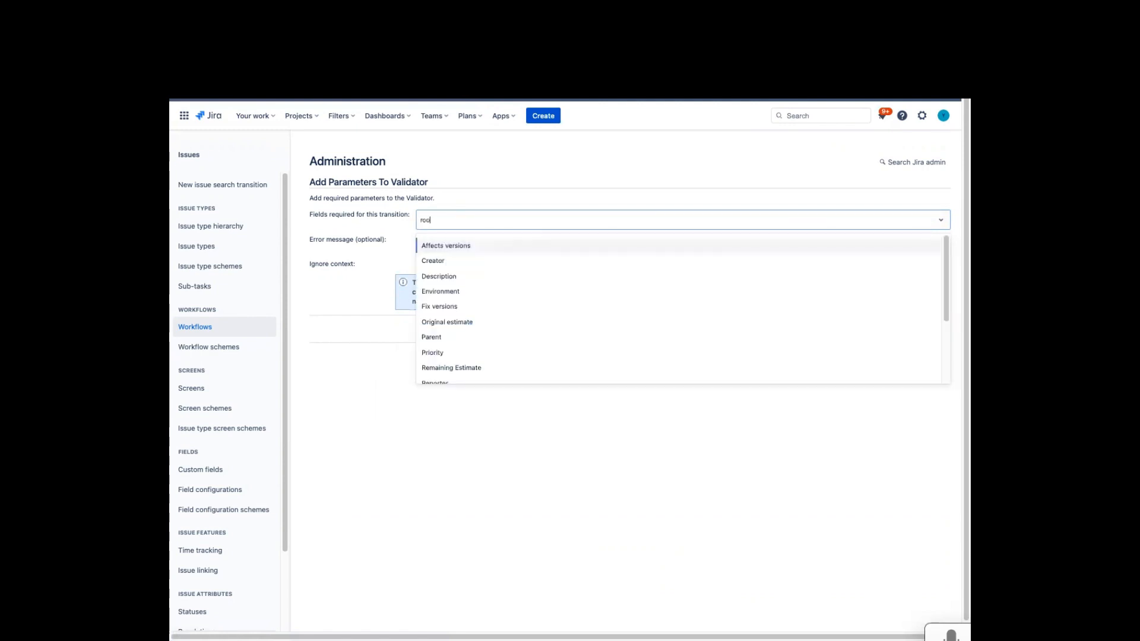
{"action": "type", "text": "t"}
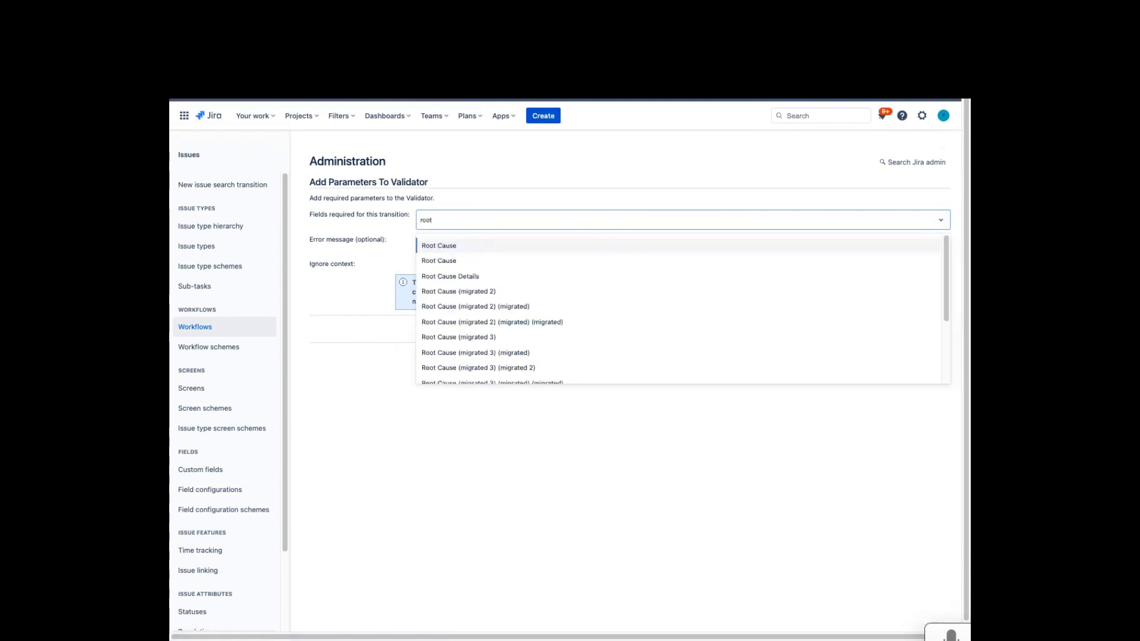
{"action": "left_click", "coordinate": [452, 262]}
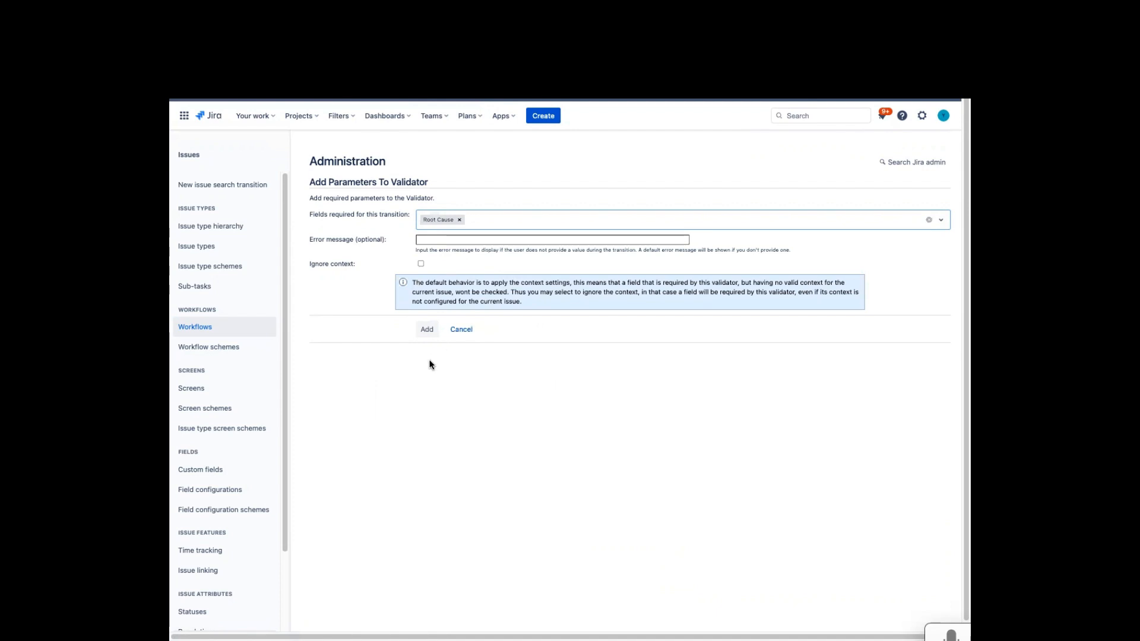
{"action": "left_click", "coordinate": [423, 330]}
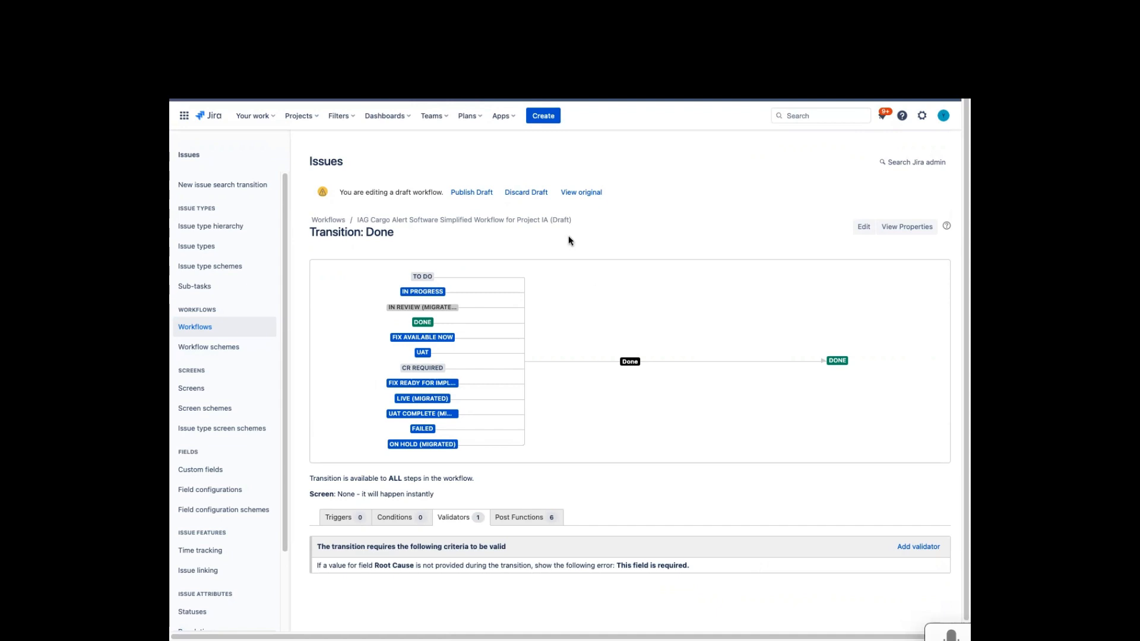
- Publish the draft IAG Cargo Alert workflow without saving a backup copy
{"action": "left_click", "coordinate": [480, 192]}
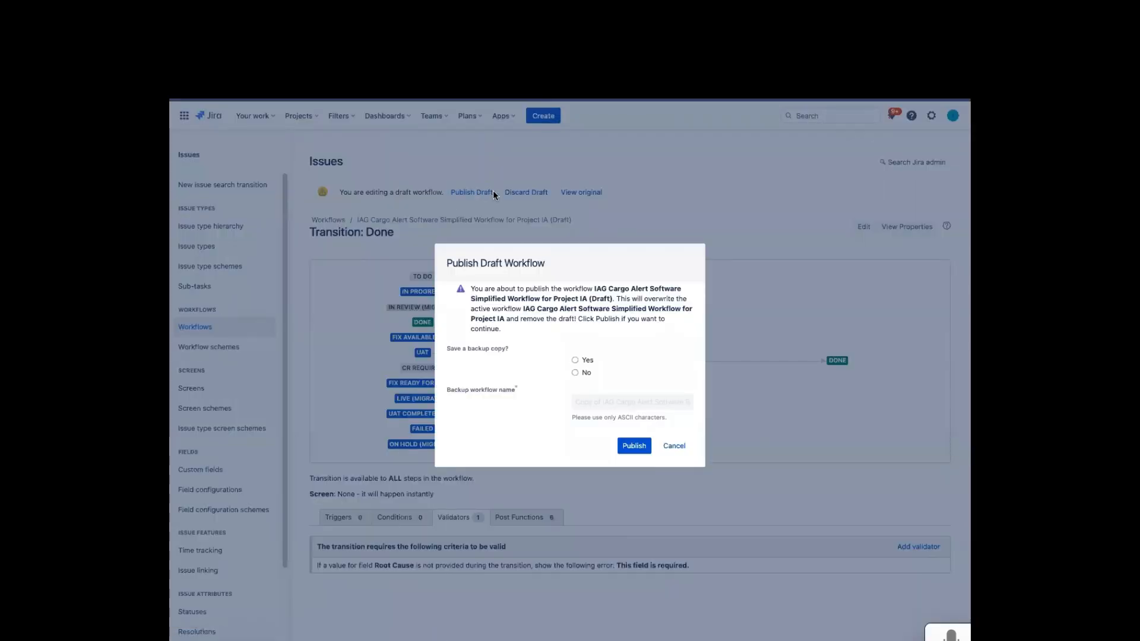
{"action": "left_click", "coordinate": [575, 373]}
{"action": "left_click", "coordinate": [633, 446]}
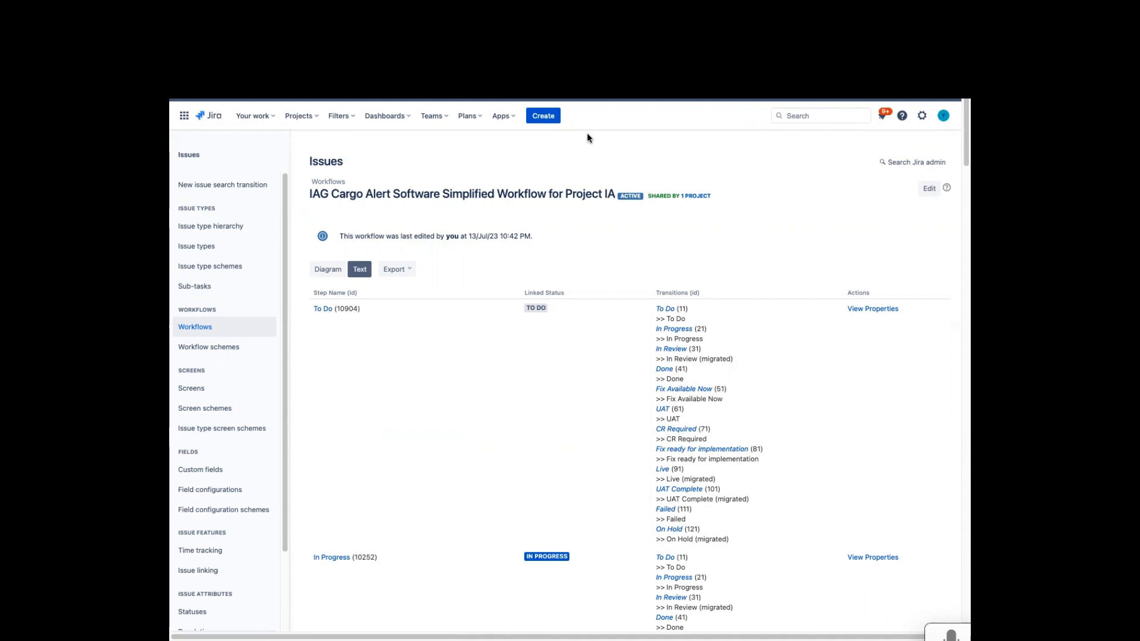
- Start a new Bug issue in the IAG Cargo - Alerts project with the summary "Root cause test"
{"action": "left_click", "coordinate": [548, 117]}
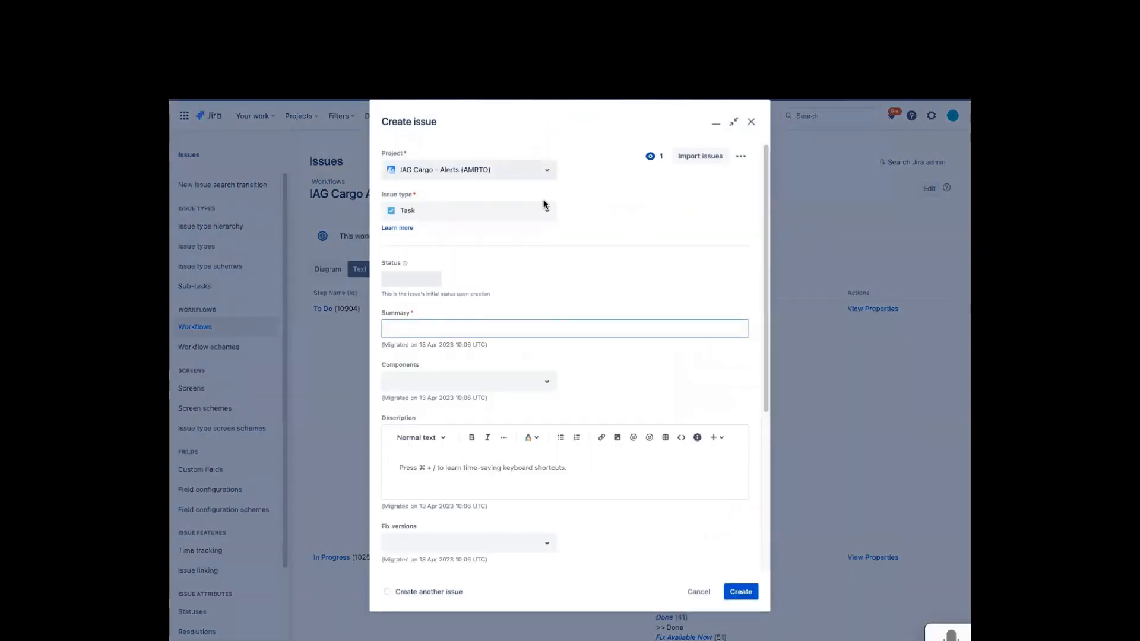
{"action": "left_click", "coordinate": [543, 211]}
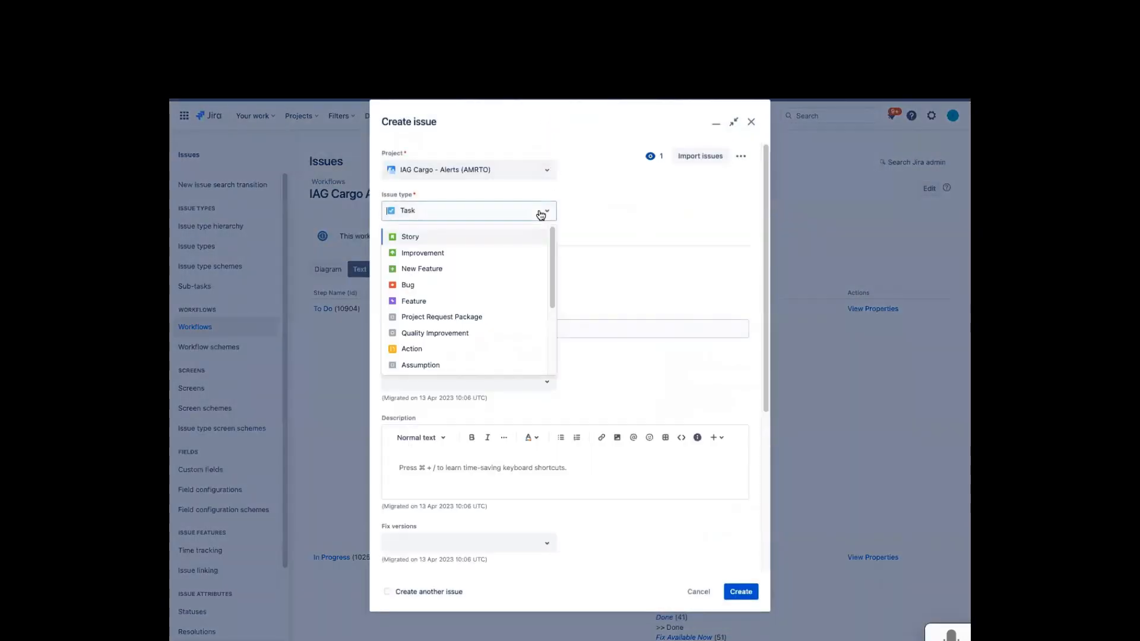
{"action": "left_click", "coordinate": [455, 284]}
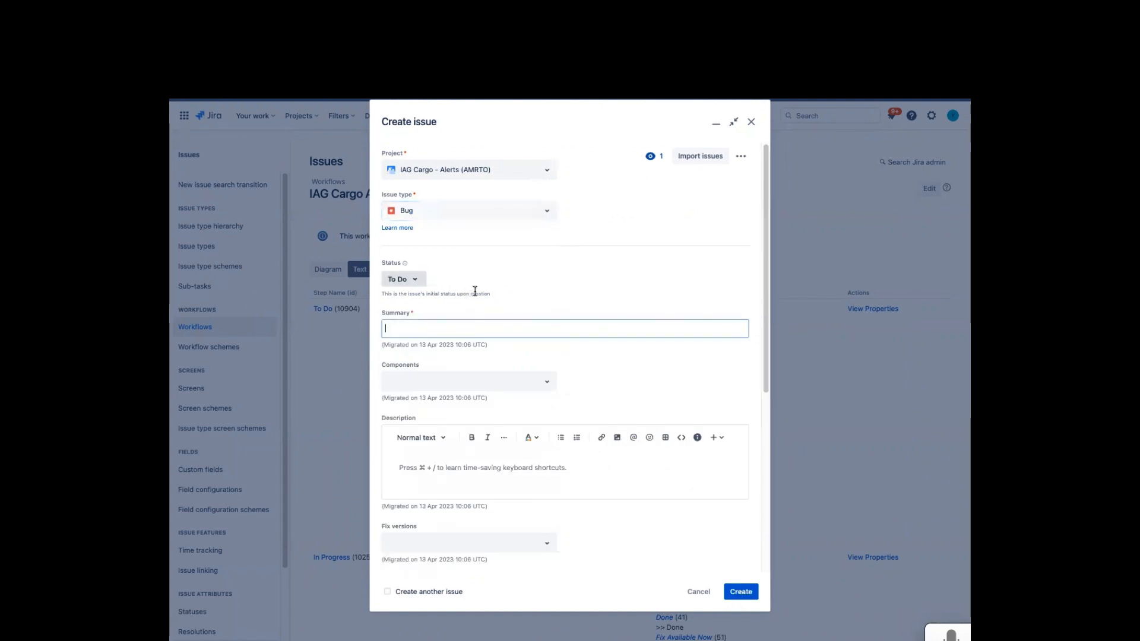
{"action": "type", "text": "Tes"}
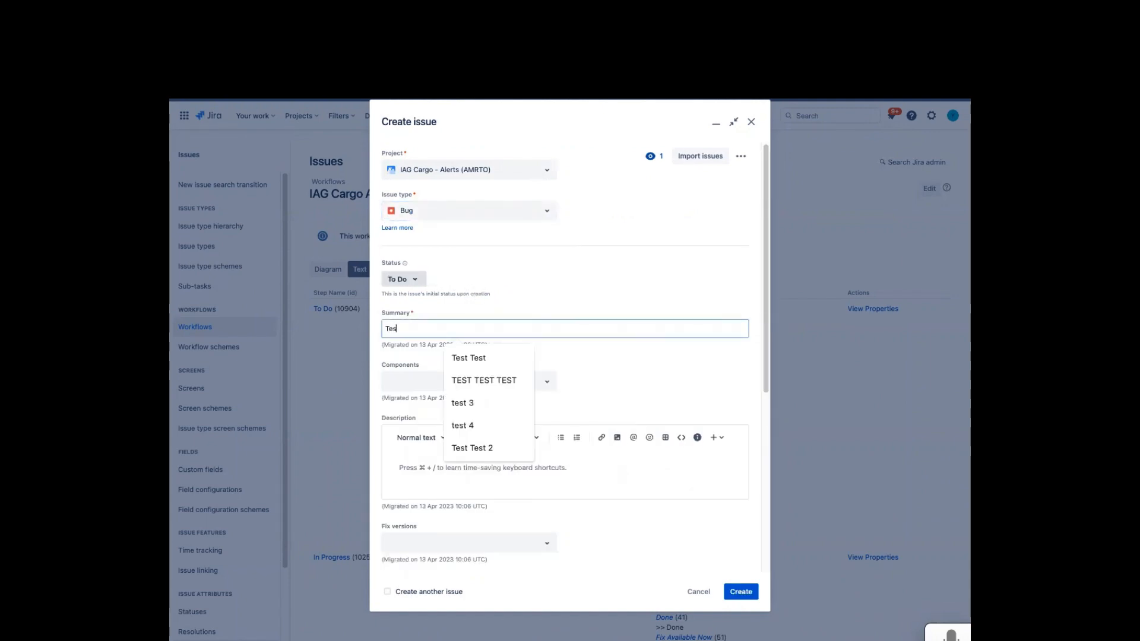
{"action": "key", "text": "BackSpace"}
{"action": "key", "text": "BackSpace"}
{"action": "key", "text": "BackSpace"}
{"action": "type", "text": "Roo"}
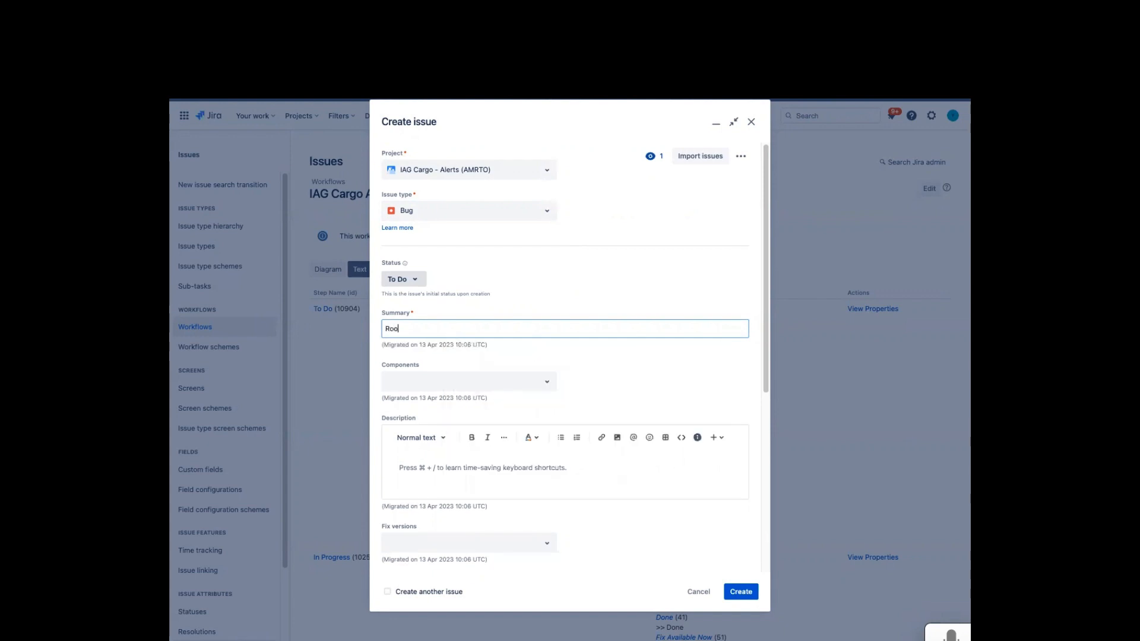
{"action": "type", "text": "t cause test"}
- Check the Root Cause options of the new bug, leave the field empty and create the issue
{"action": "scroll", "coordinate": [534, 374], "scroll_direction": "down", "scroll_amount": 5}
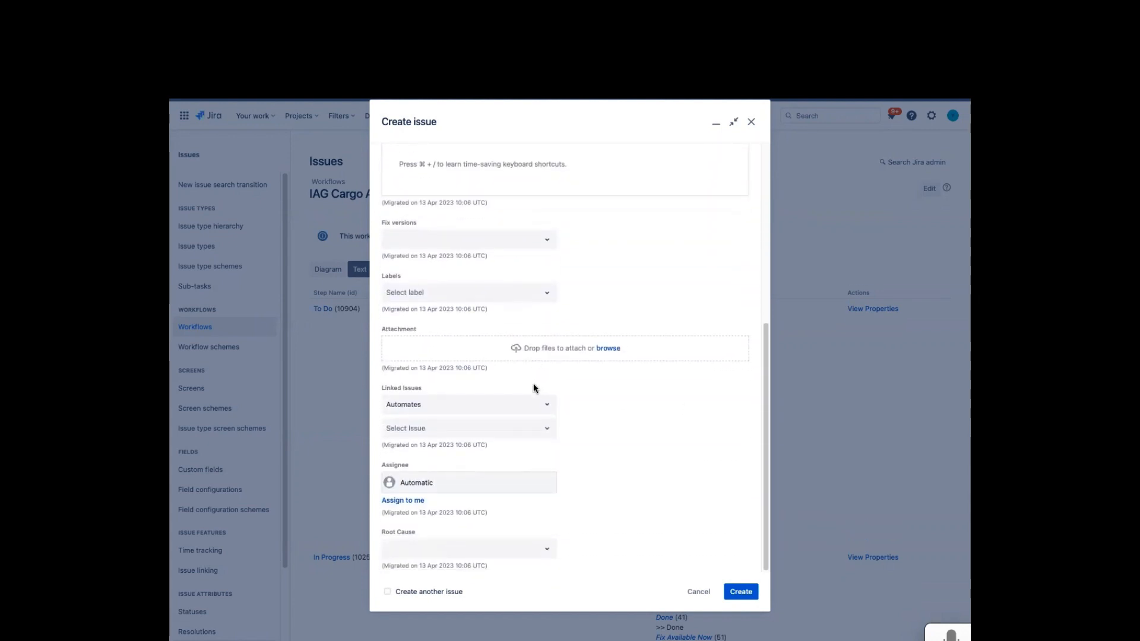
{"action": "left_click", "coordinate": [455, 549]}
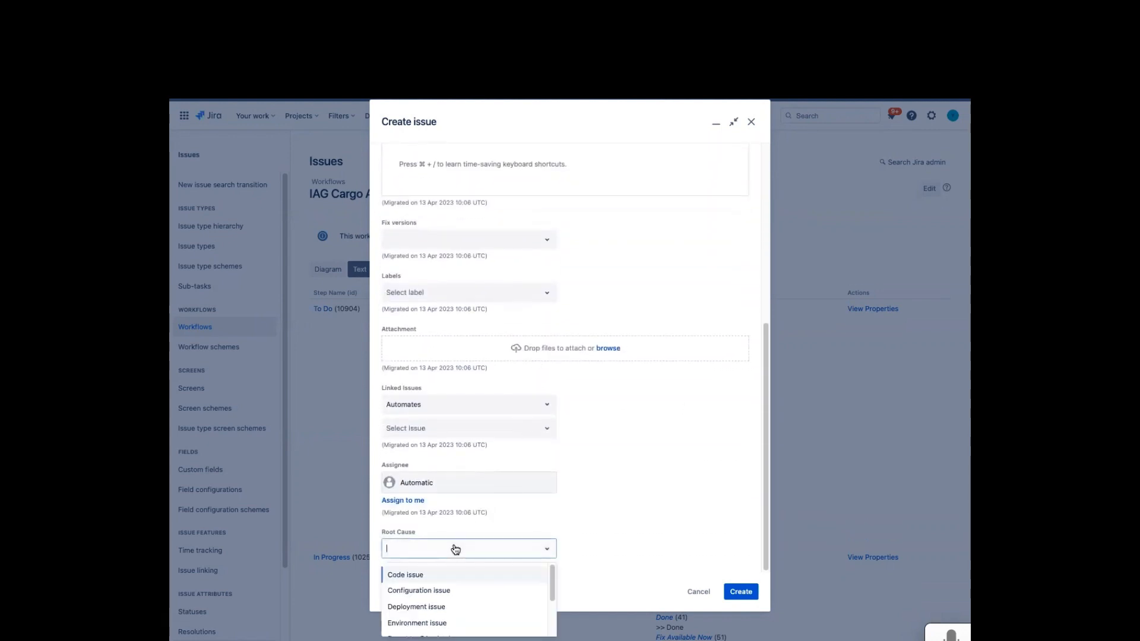
{"action": "left_click", "coordinate": [695, 512]}
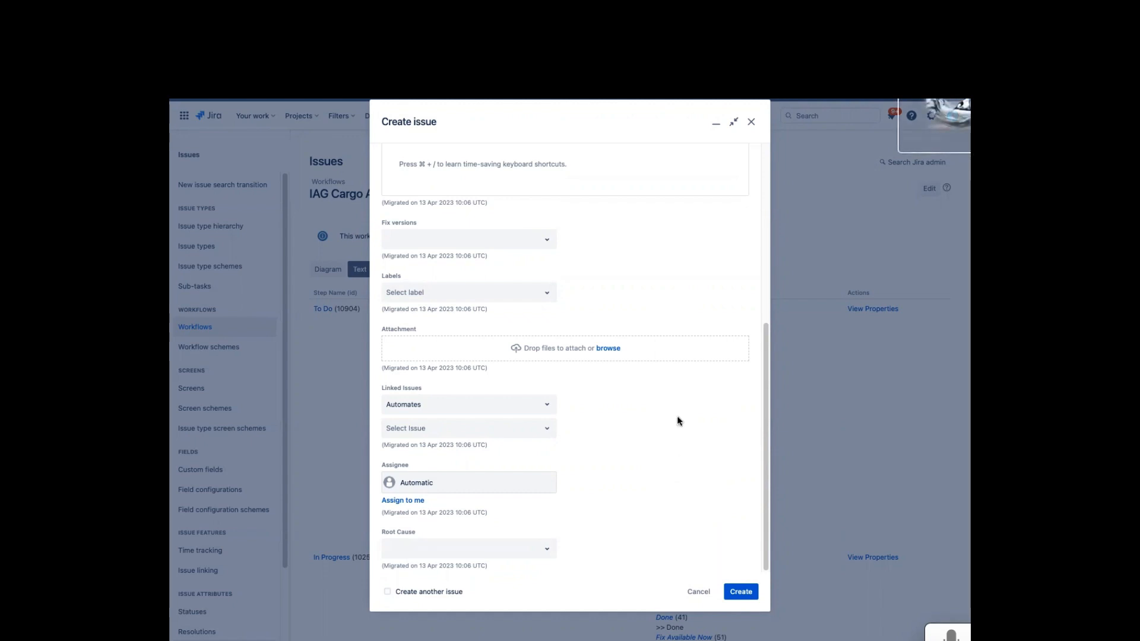
{"action": "left_click", "coordinate": [748, 590]}
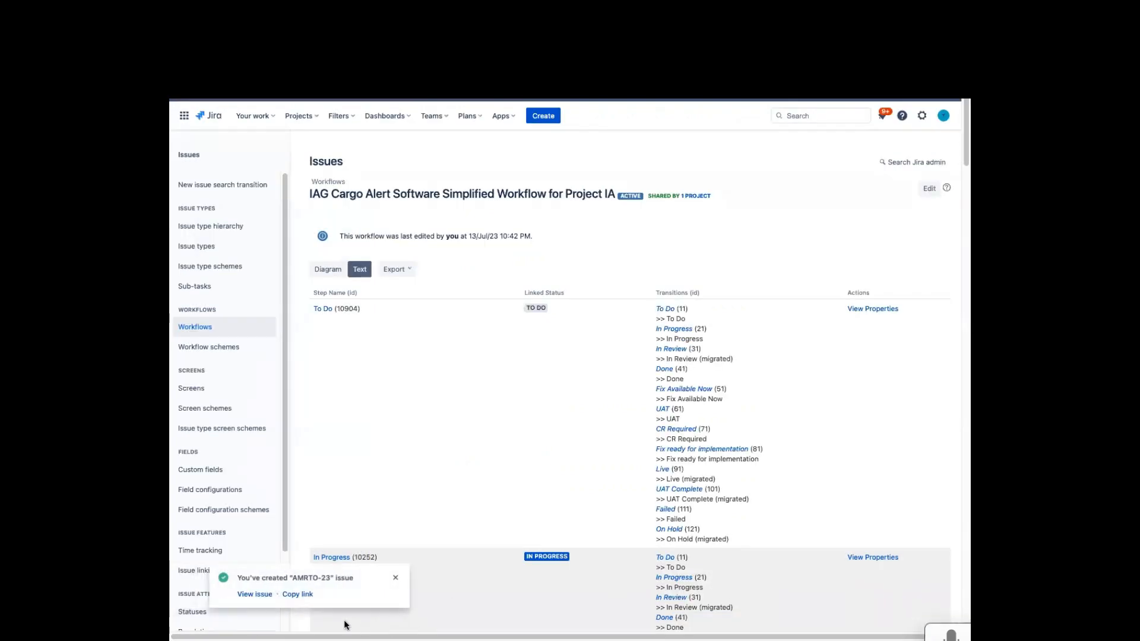
- Open the newly created bug in its own browser tab and try to move it to Done without a Root Cause
{"action": "right_click", "coordinate": [261, 595]}
{"action": "left_click", "coordinate": [314, 545]}
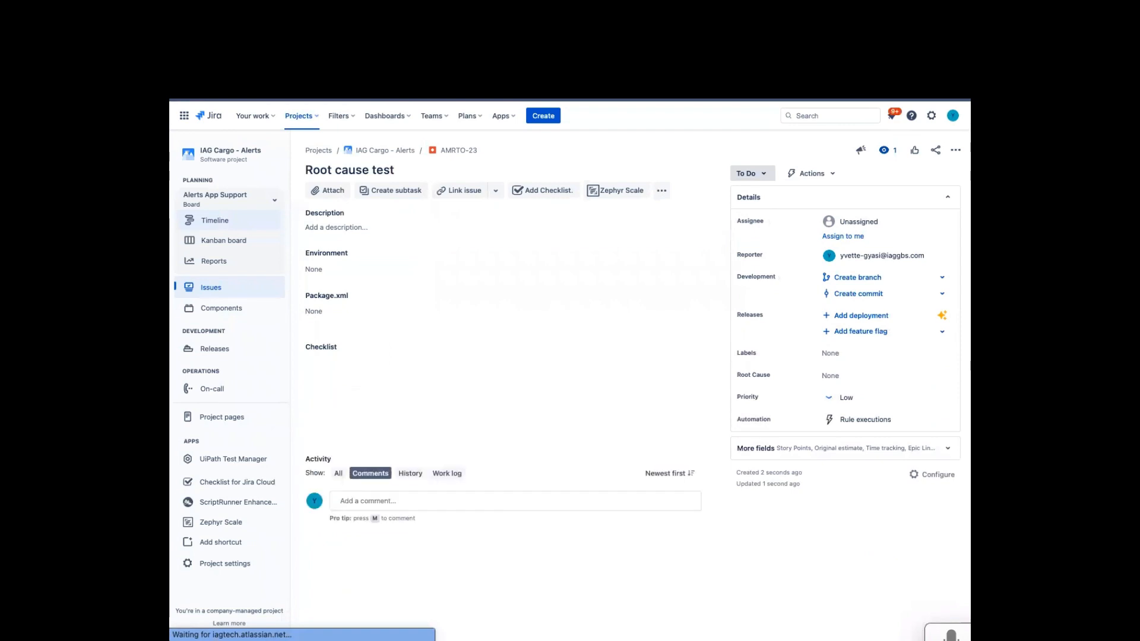
{"action": "left_click", "coordinate": [766, 174]}
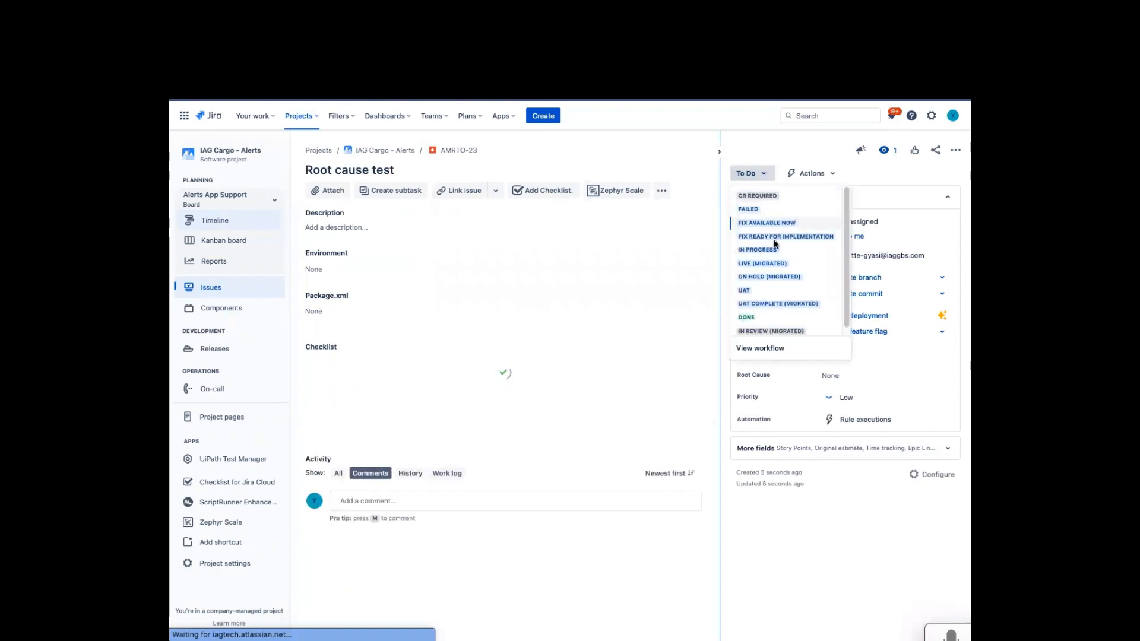
{"action": "left_click", "coordinate": [763, 316]}
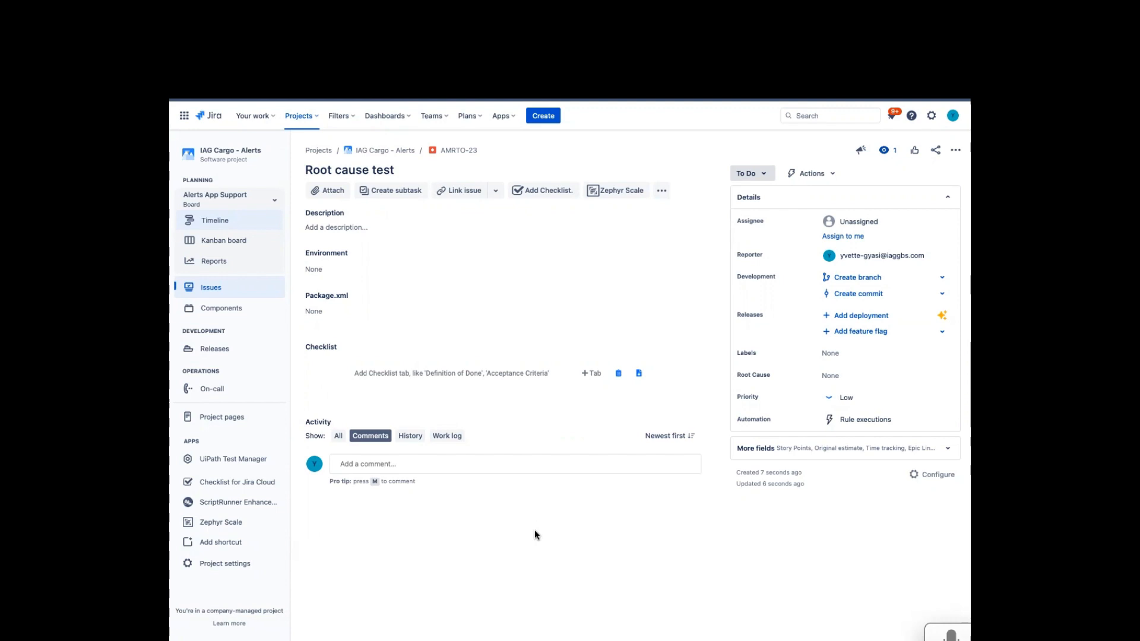
- Set the bug's Root Cause to Code issue and change its status to Done
{"action": "left_click", "coordinate": [831, 377]}
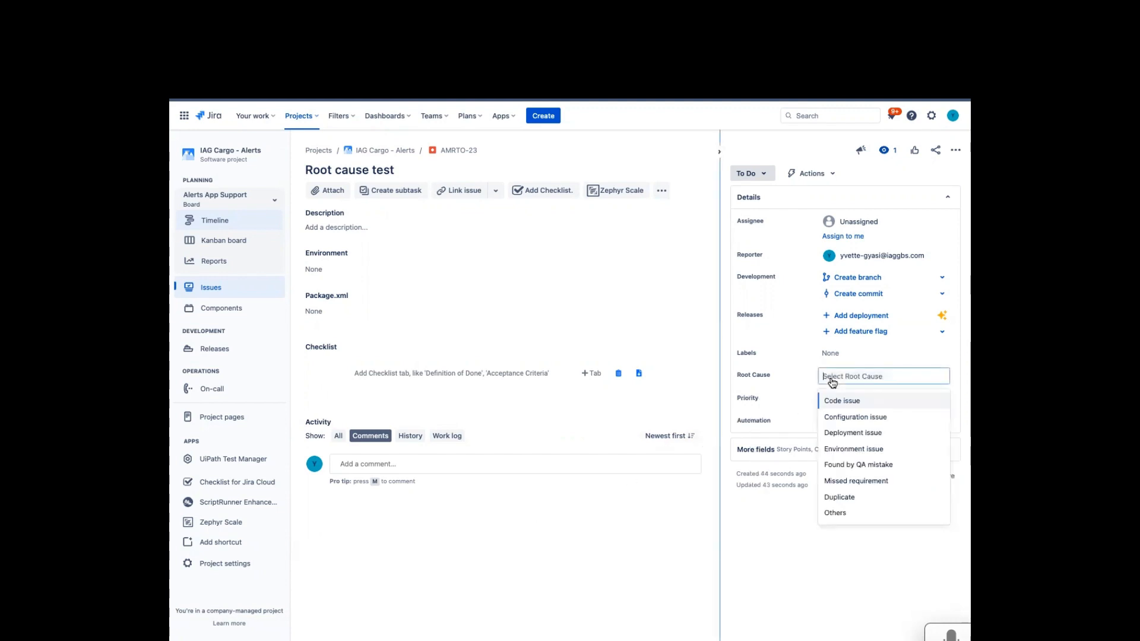
{"action": "left_click", "coordinate": [854, 402]}
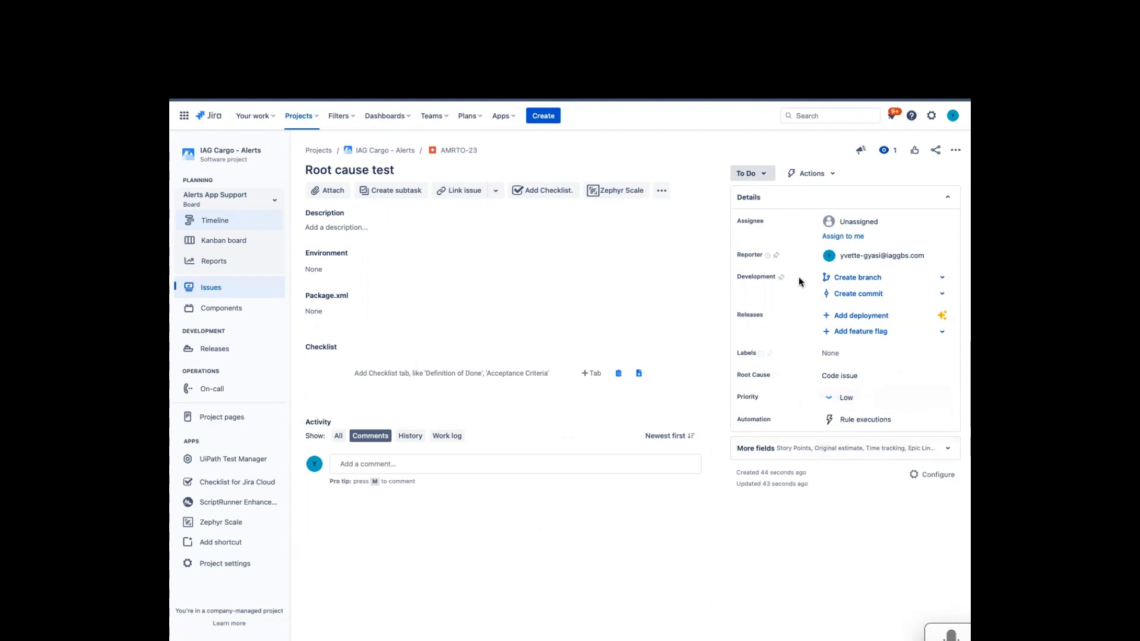
{"action": "left_click", "coordinate": [764, 174]}
{"action": "left_click", "coordinate": [757, 321]}
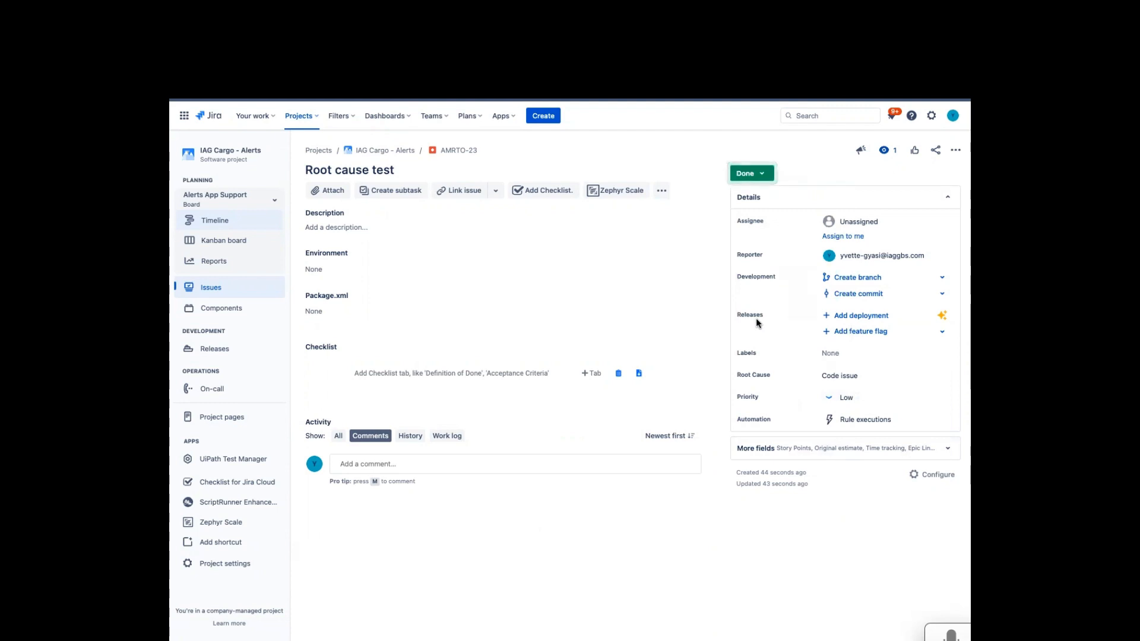